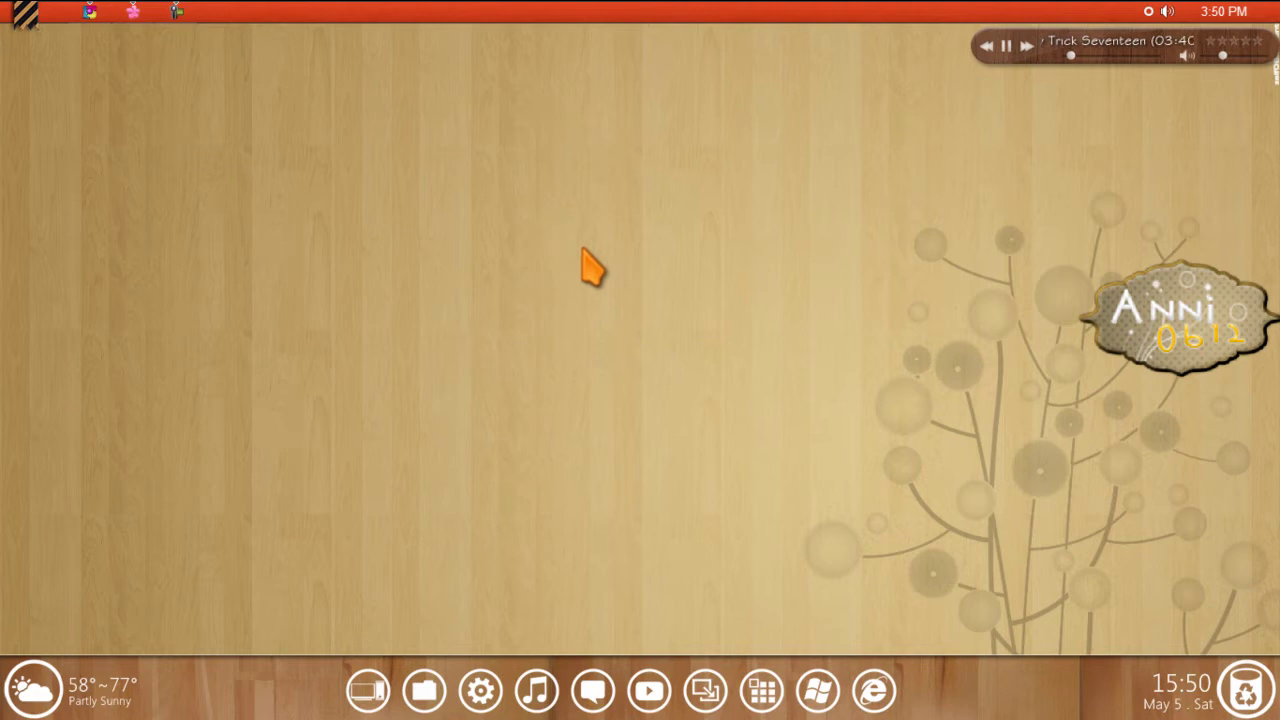
Show the desktop icons and open the Tune Up_ U 2012 + Serial folder.
double_click(889, 464)
drag(980, 163, 558, 450)
click(857, 409)
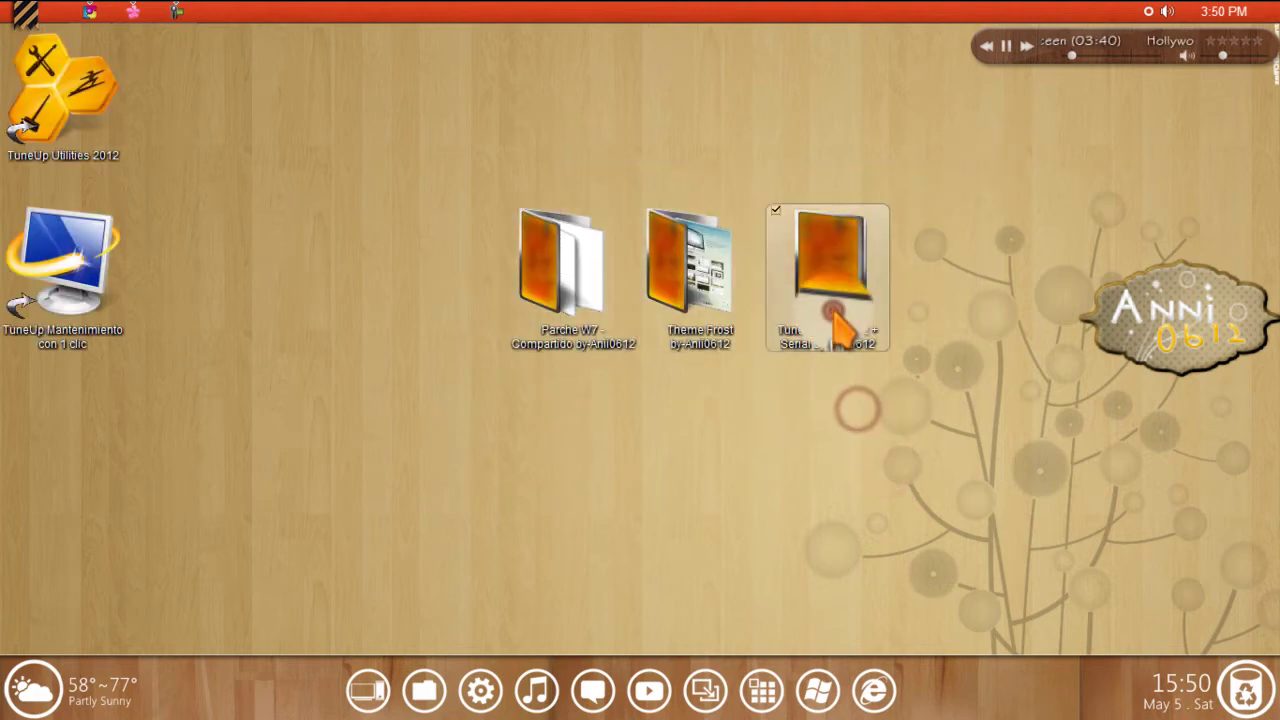
double_click(835, 322)
drag(622, 118, 689, 132)
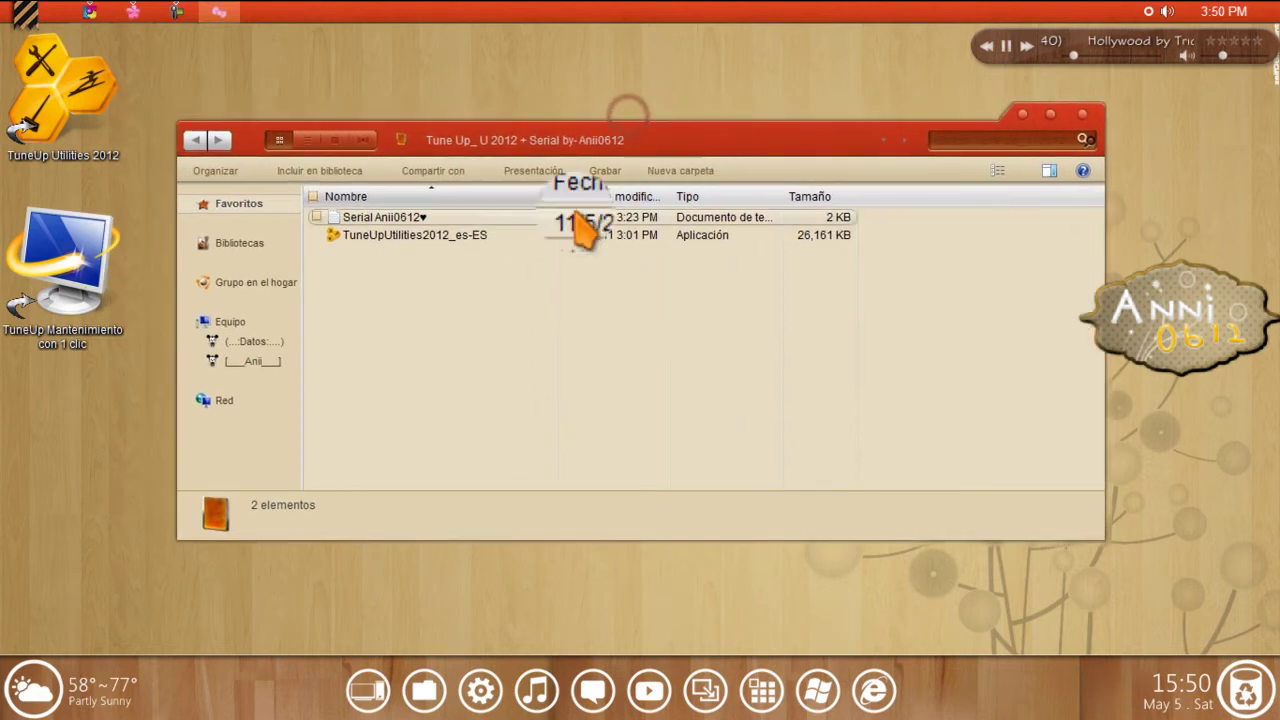
Open the serial text file in the folder and look through its list of licence keys.
click(446, 237)
click(422, 220)
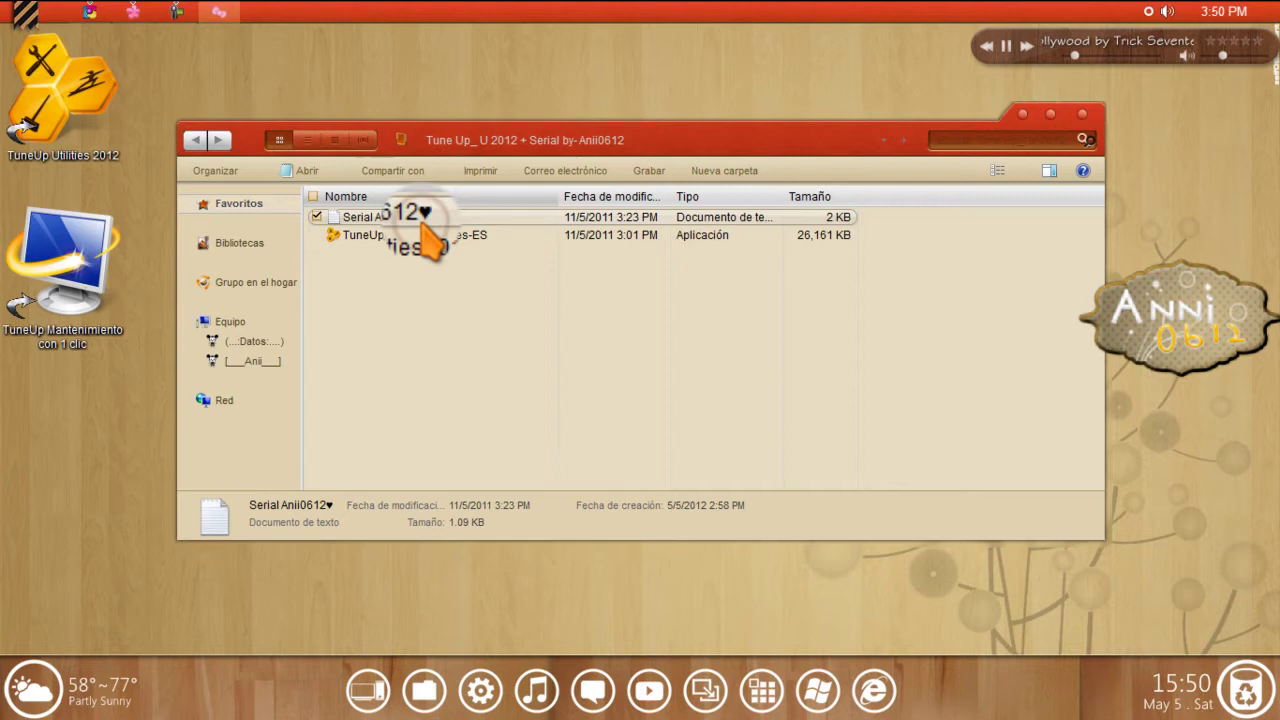
double_click(422, 220)
scroll(435, 258, down, 5)
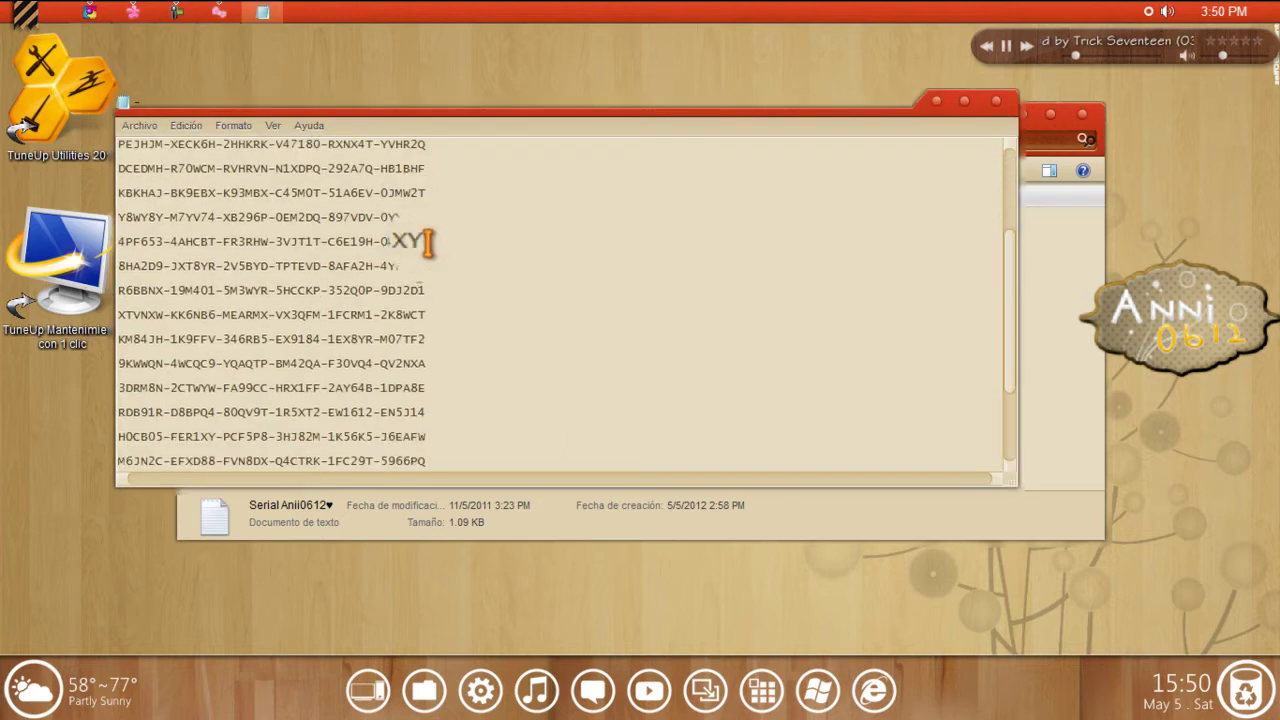
scroll(435, 258, up, 1)
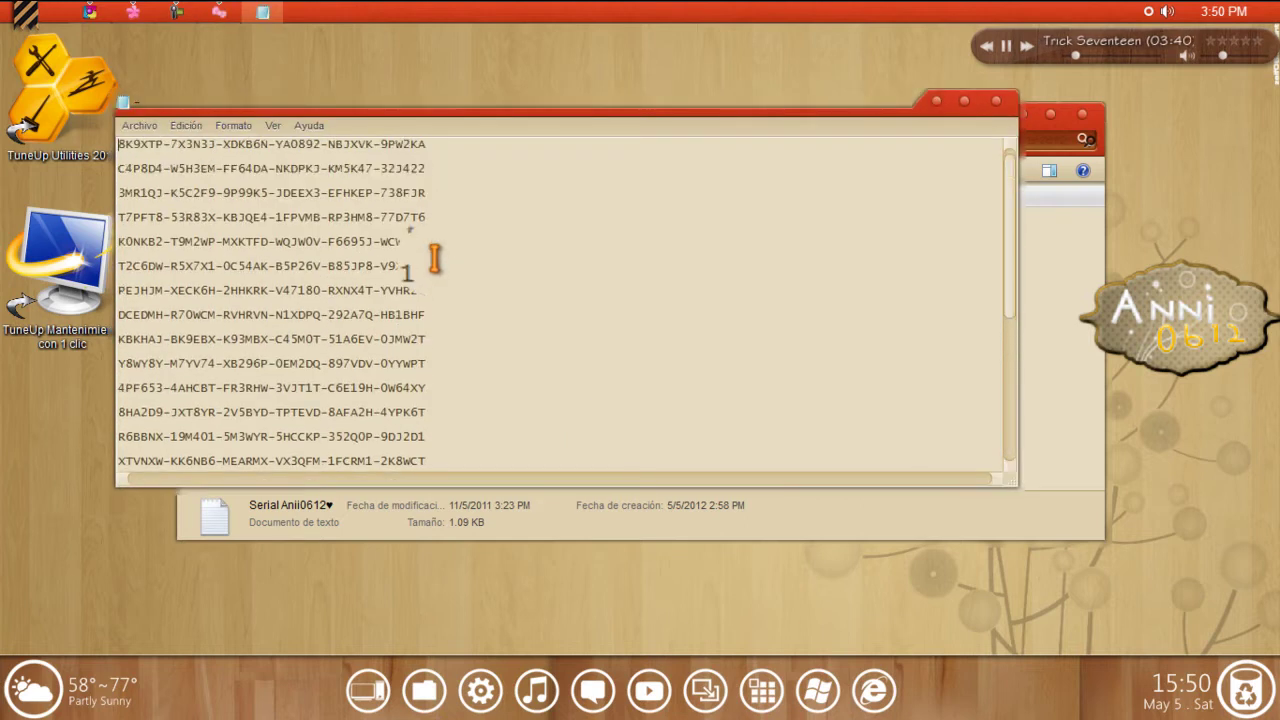
Highlight one licence key line in the text file and close the file without copying the key.
drag(118, 265, 428, 267)
right_click(410, 262)
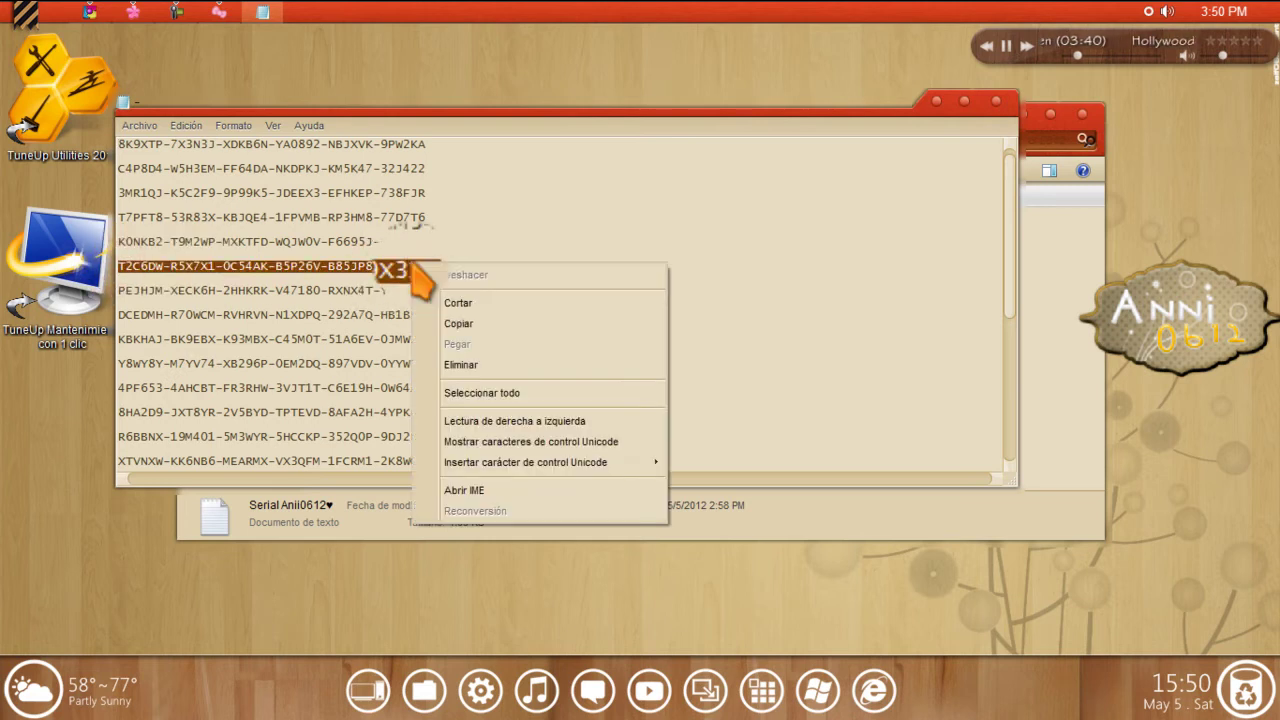
click(771, 258)
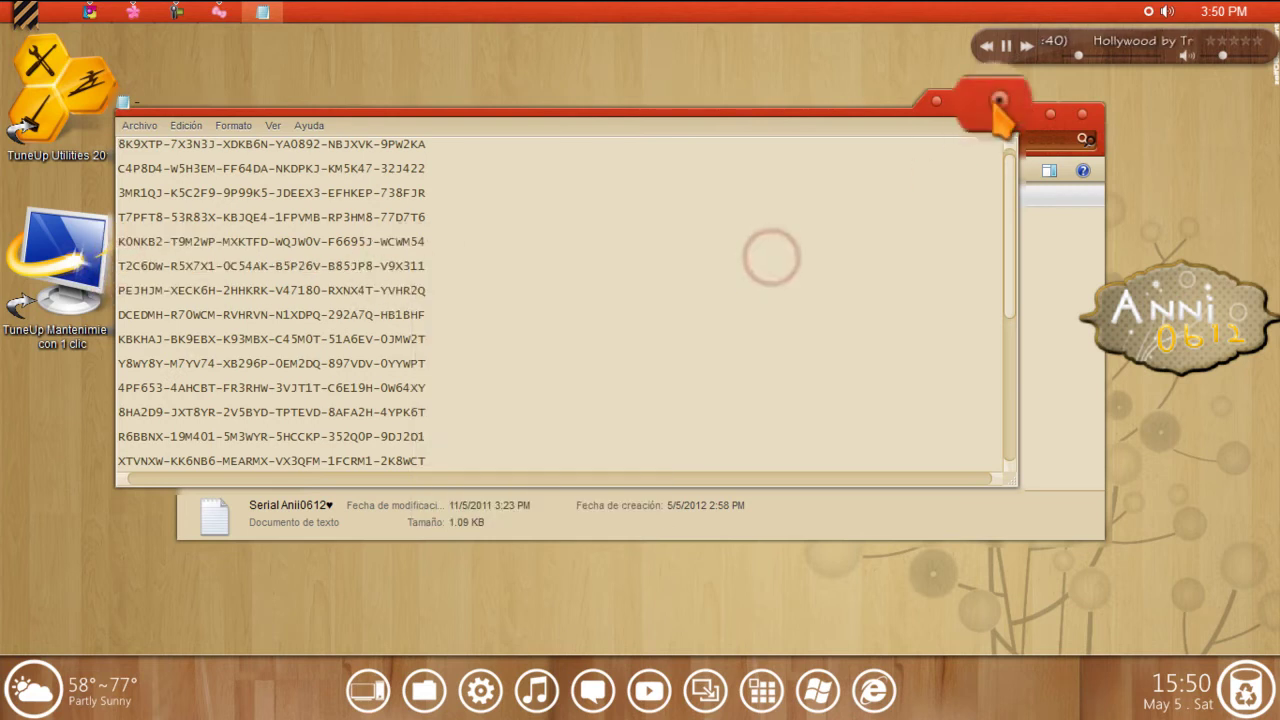
click(993, 100)
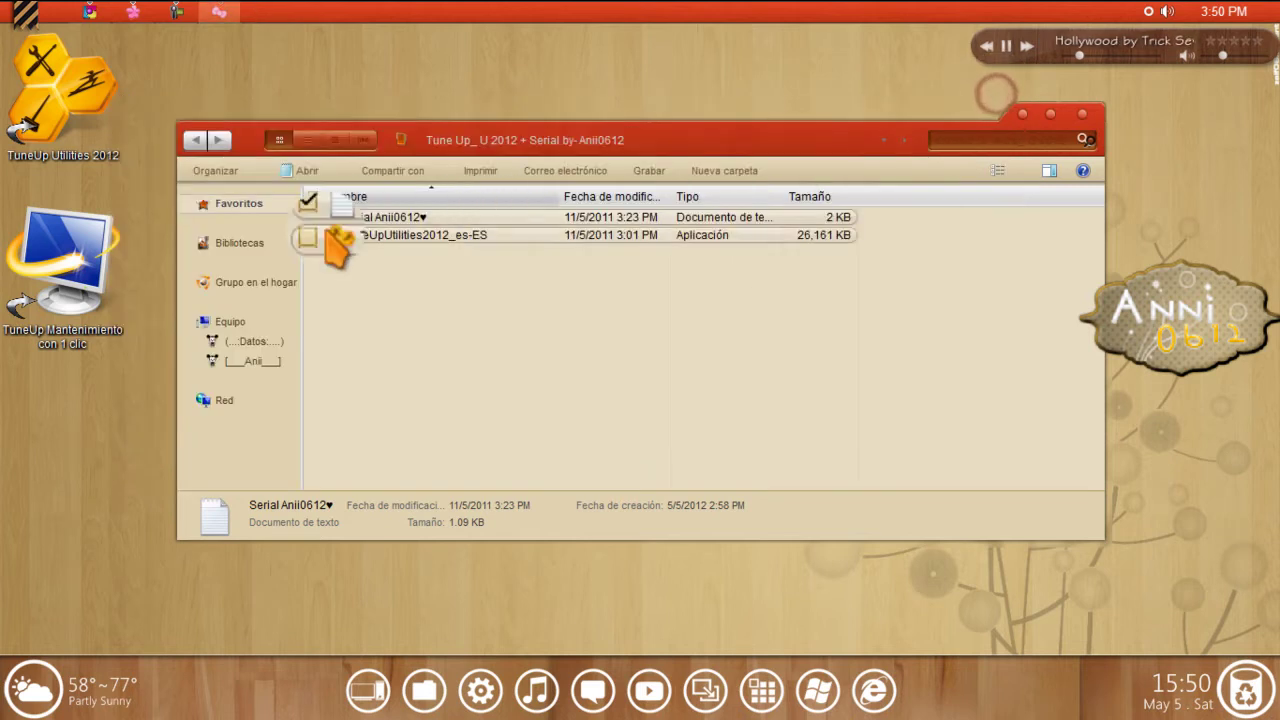
right_click(370, 220)
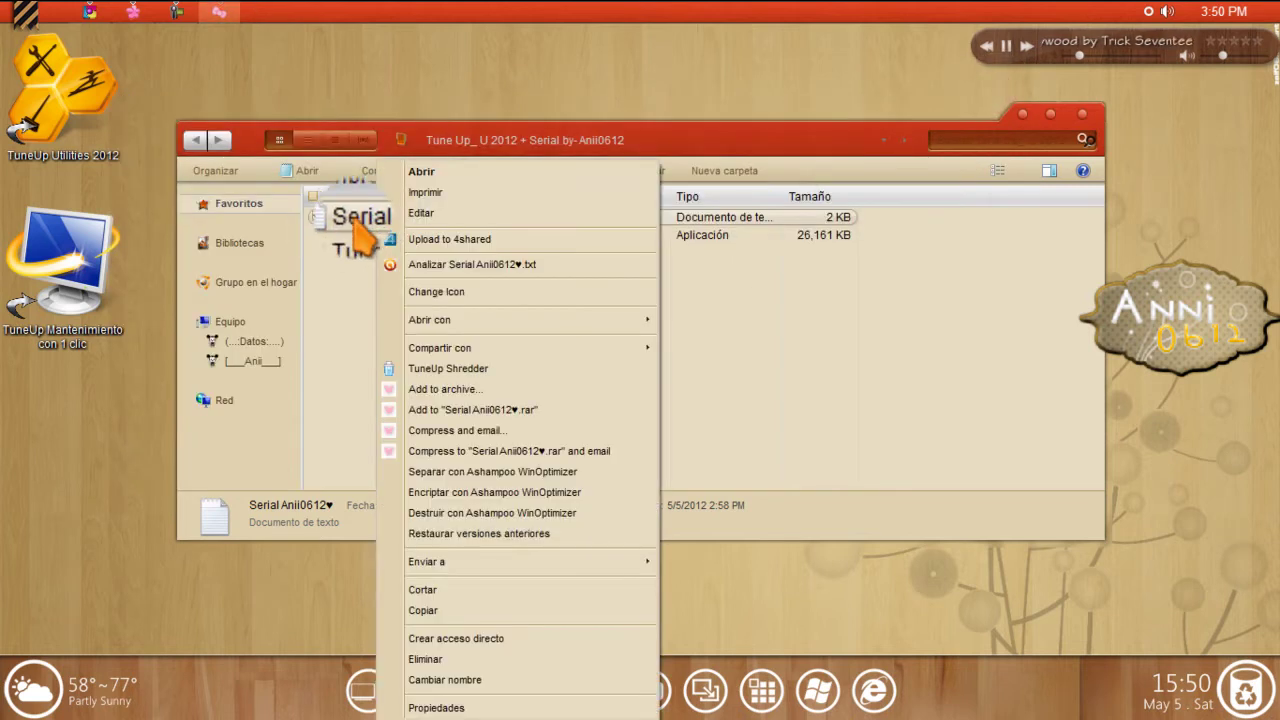
click(345, 274)
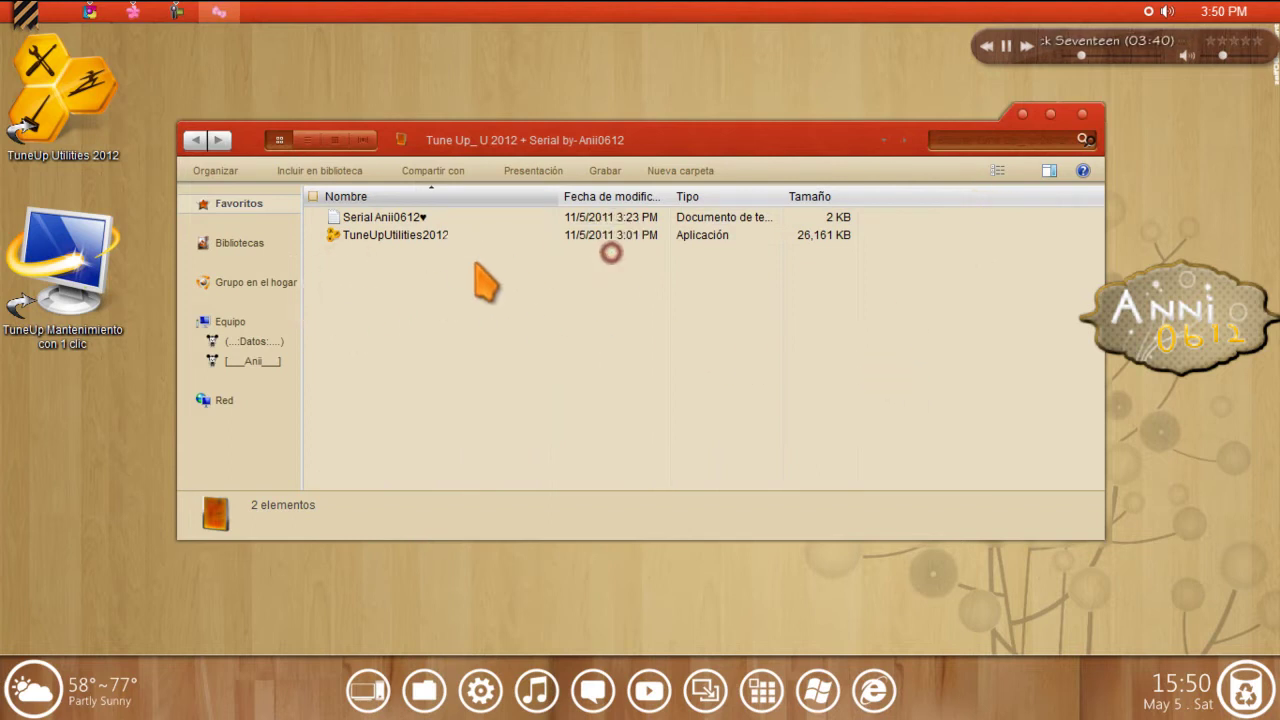
Permanently delete the TuneUp Utilities 2012 and TuneUp Mantenimiento con 1 clic shortcuts from the desktop.
drag(108, 375, 46, 110)
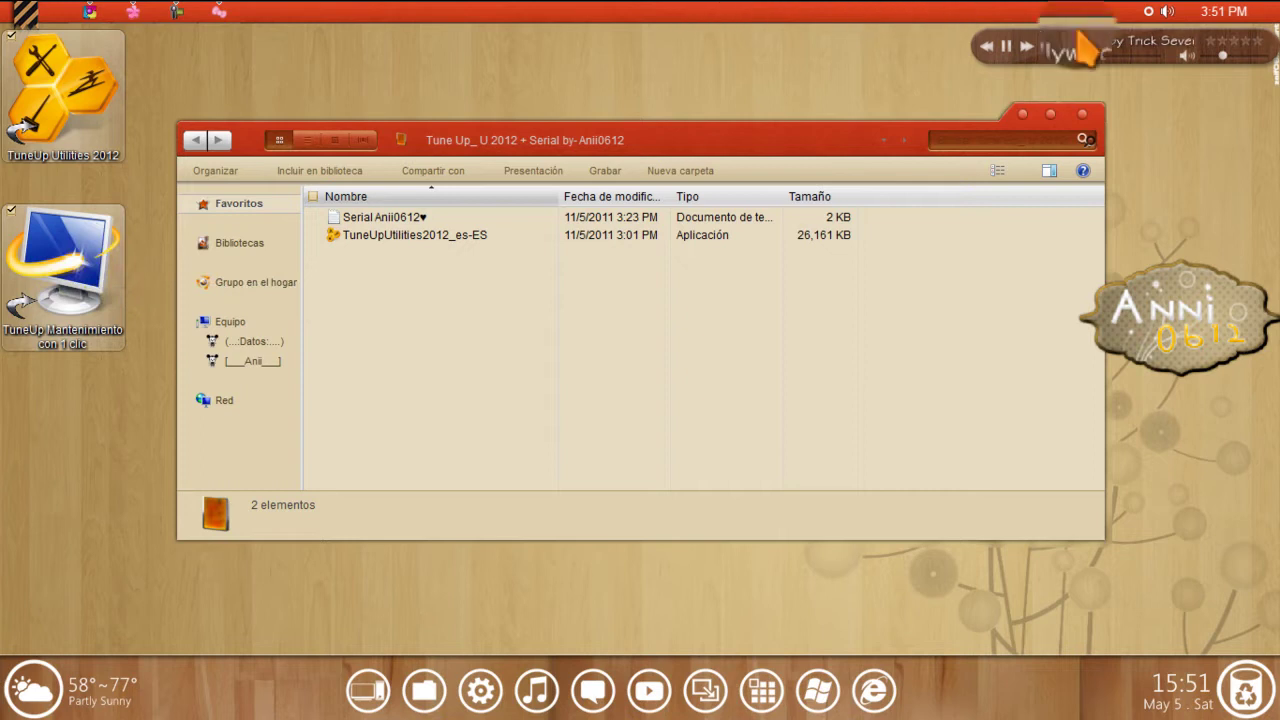
click(1148, 14)
click(1153, 18)
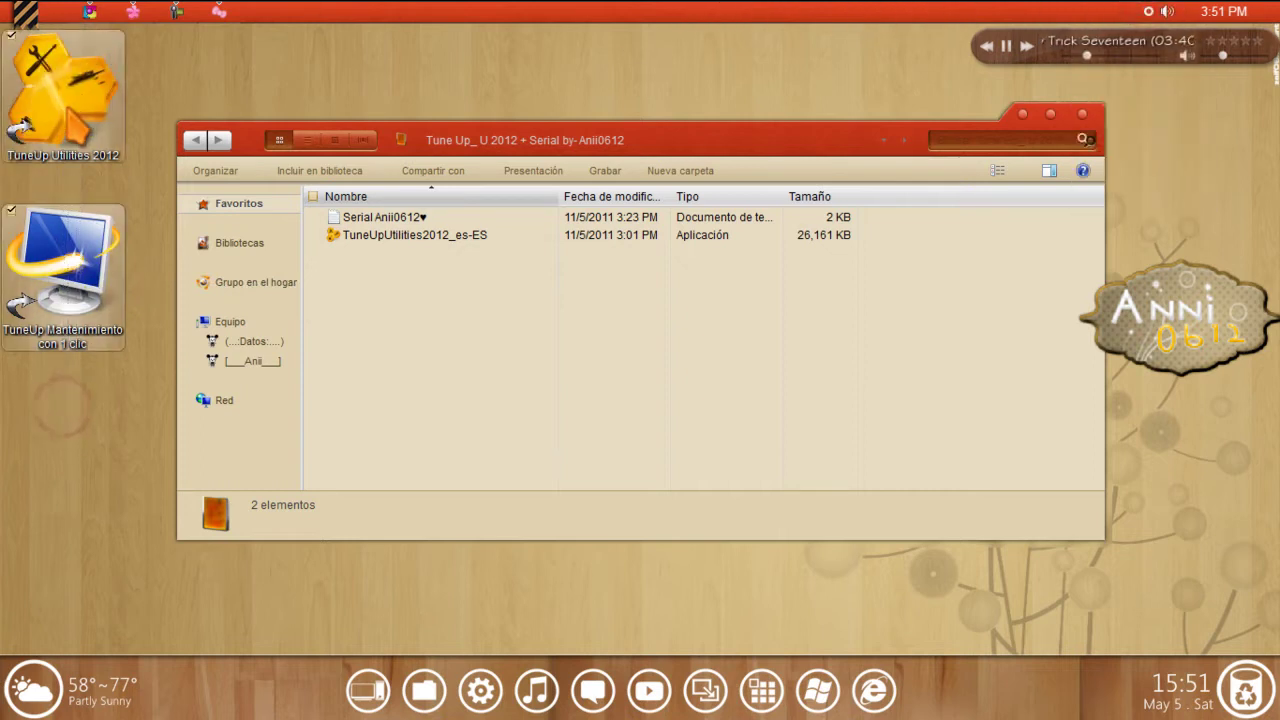
key(shift+Delete)
key(Return)
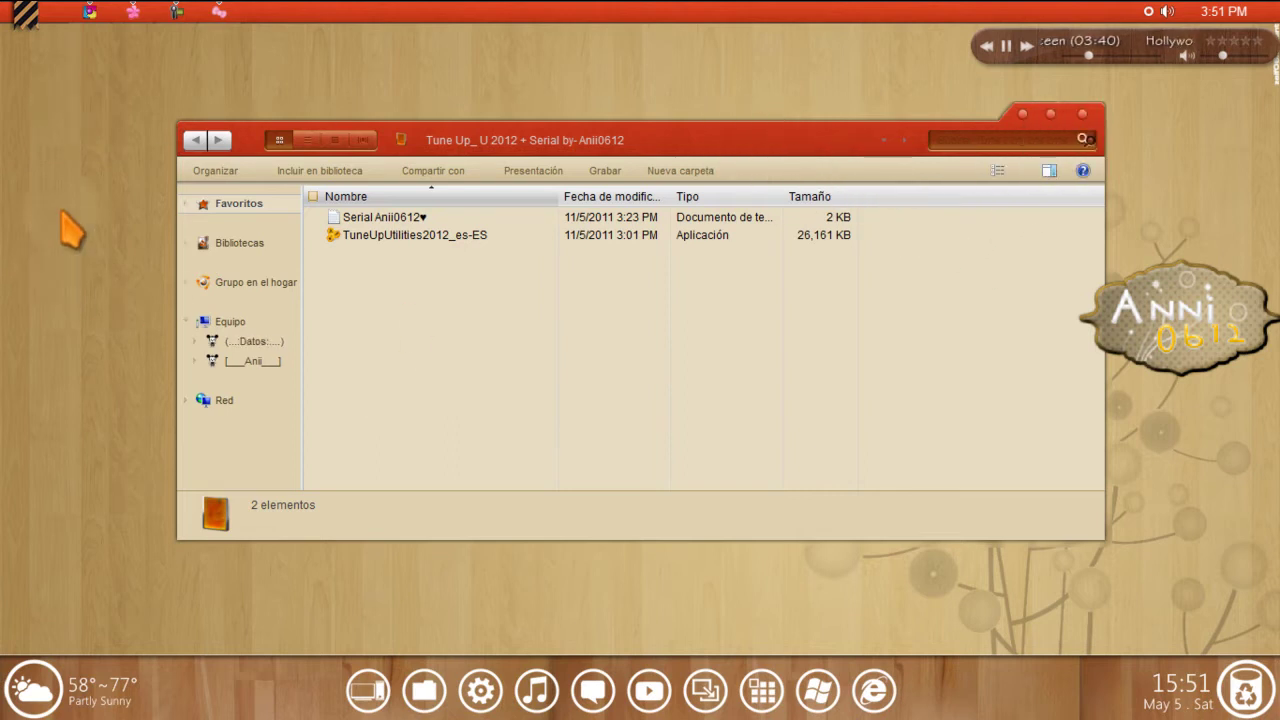
Launch the TuneUp Utilities 2012 main window from its background status display and minimize the folder window.
click(1153, 18)
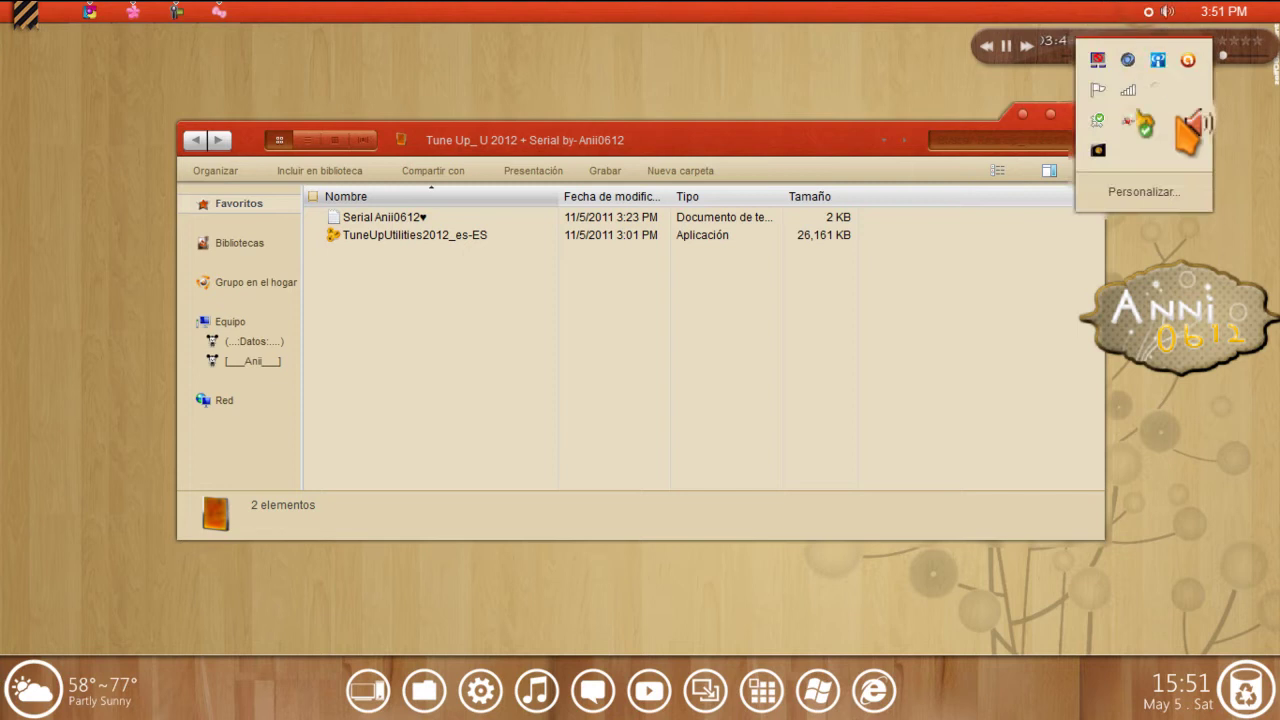
click(1163, 120)
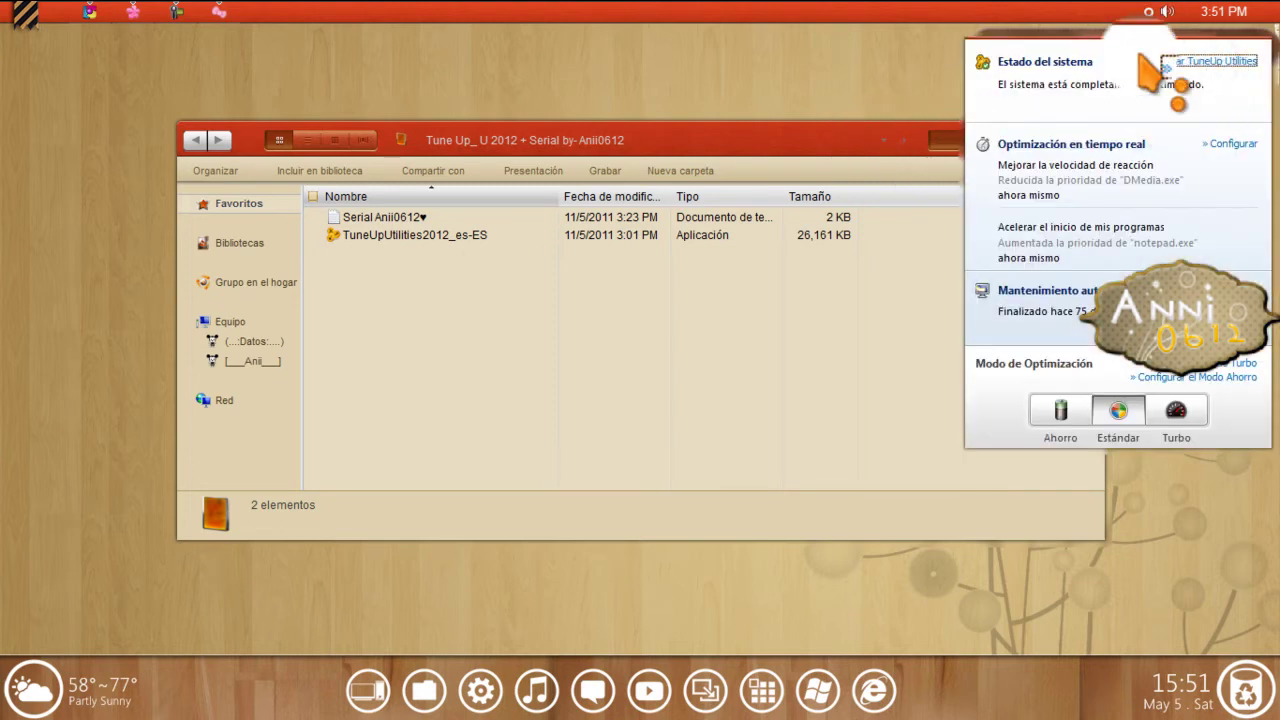
drag(830, 130, 729, 148)
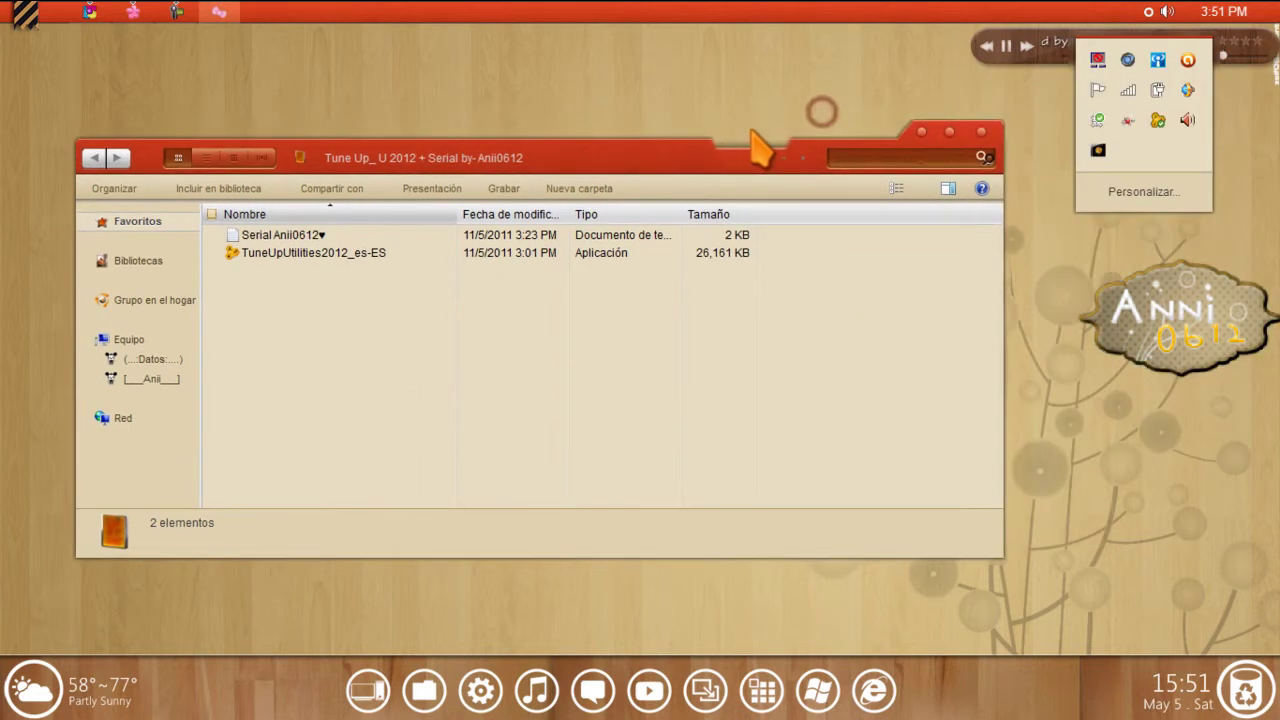
click(918, 131)
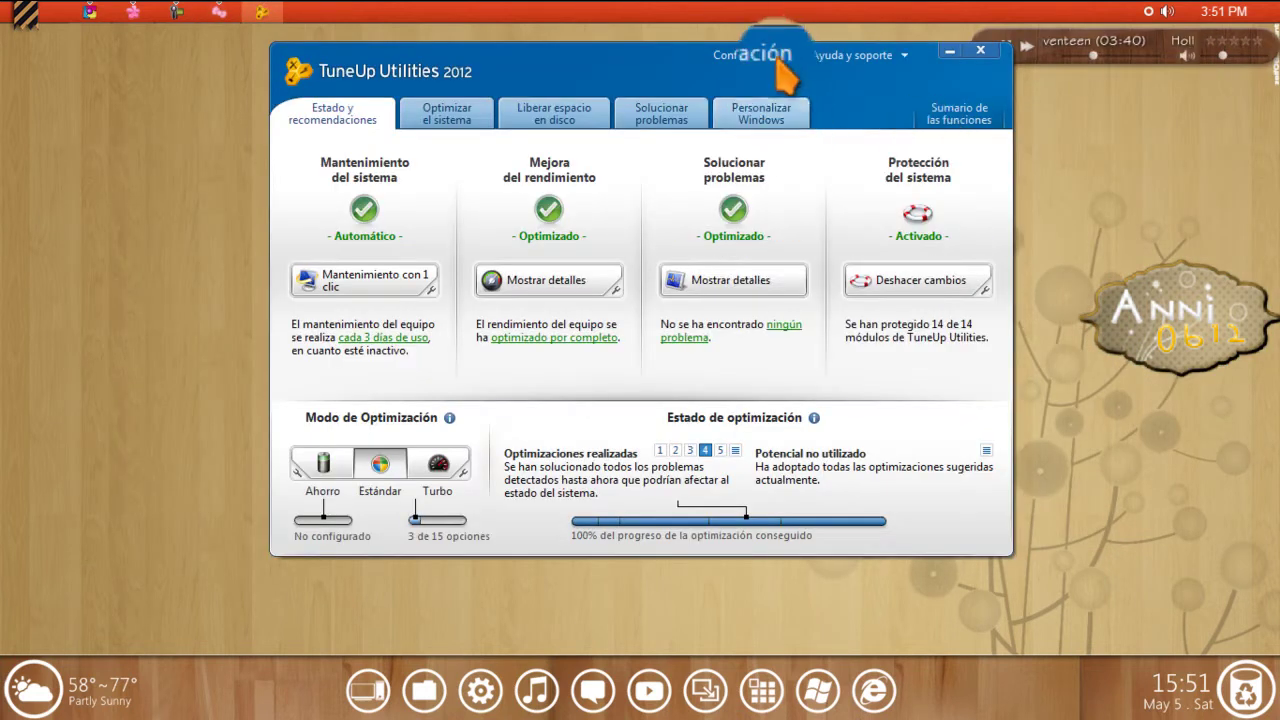
Open the Estilo visual settings for customizing the Windows design in TuneUp Utilities.
drag(638, 65, 636, 104)
click(772, 152)
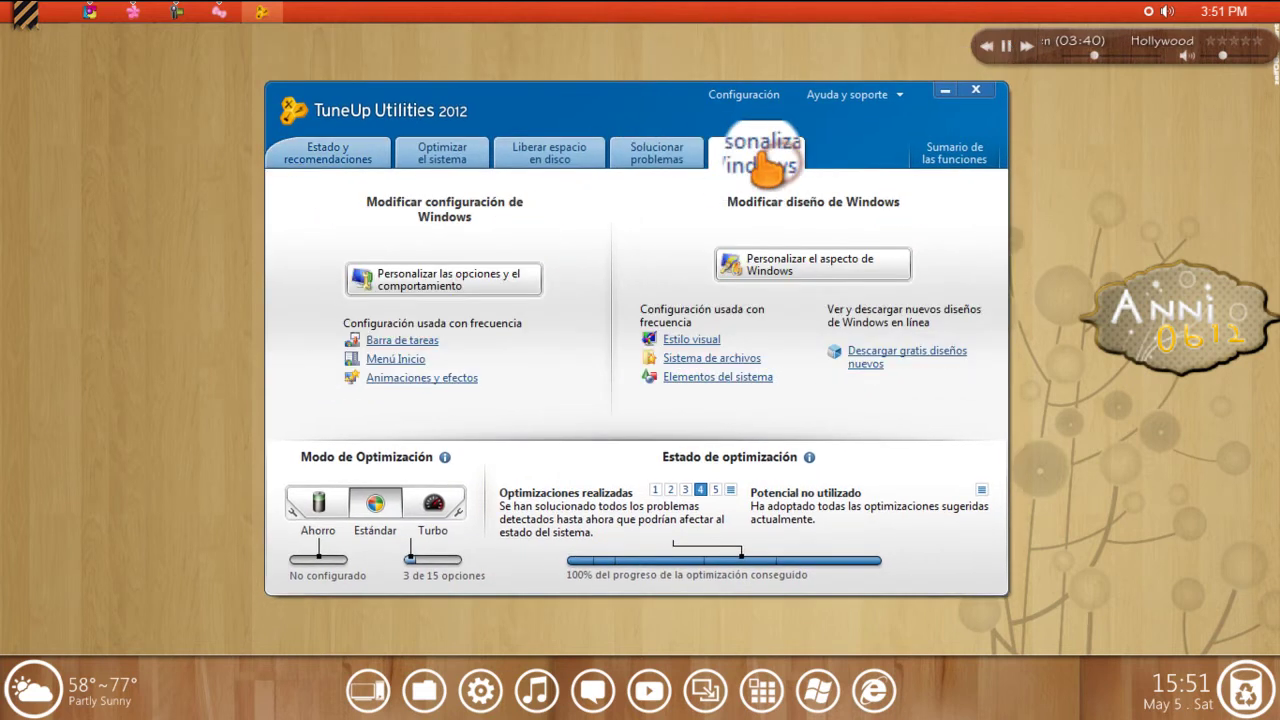
click(676, 345)
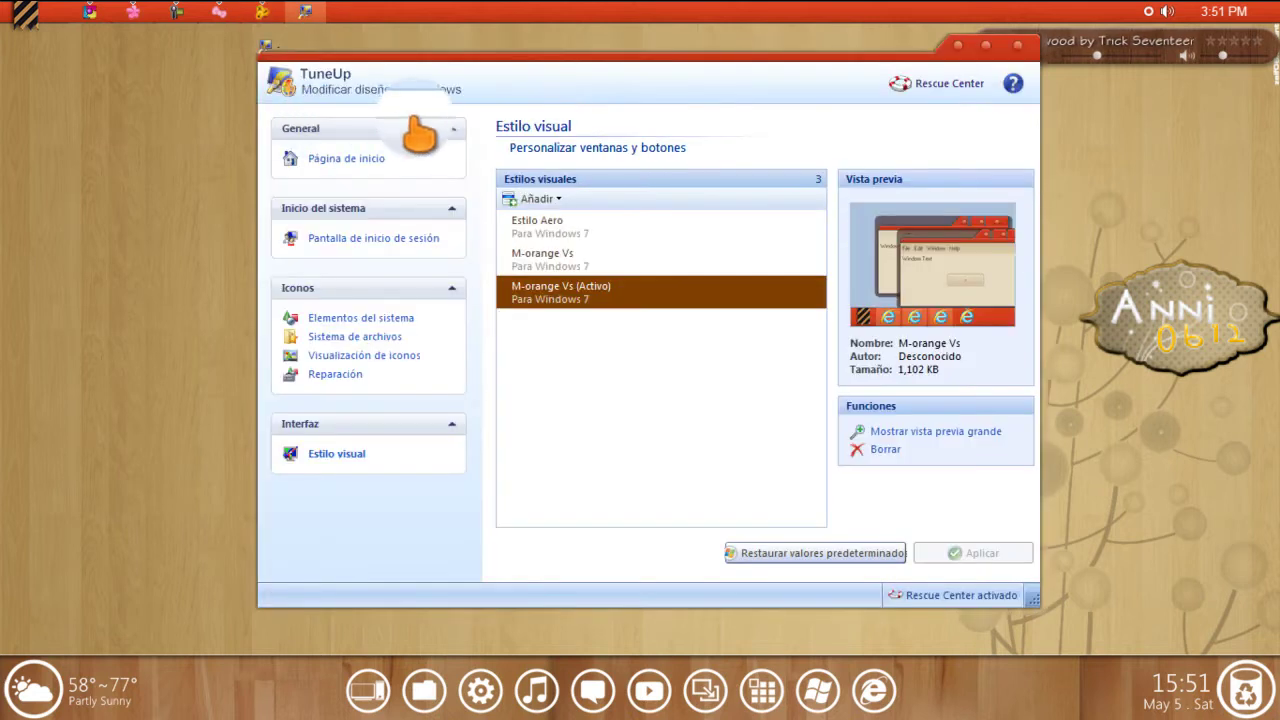
Switch to the browser to look at the Tutorial Tune Up 2012 video on the channel page, and return to TuneUp's visual style window.
click(90, 11)
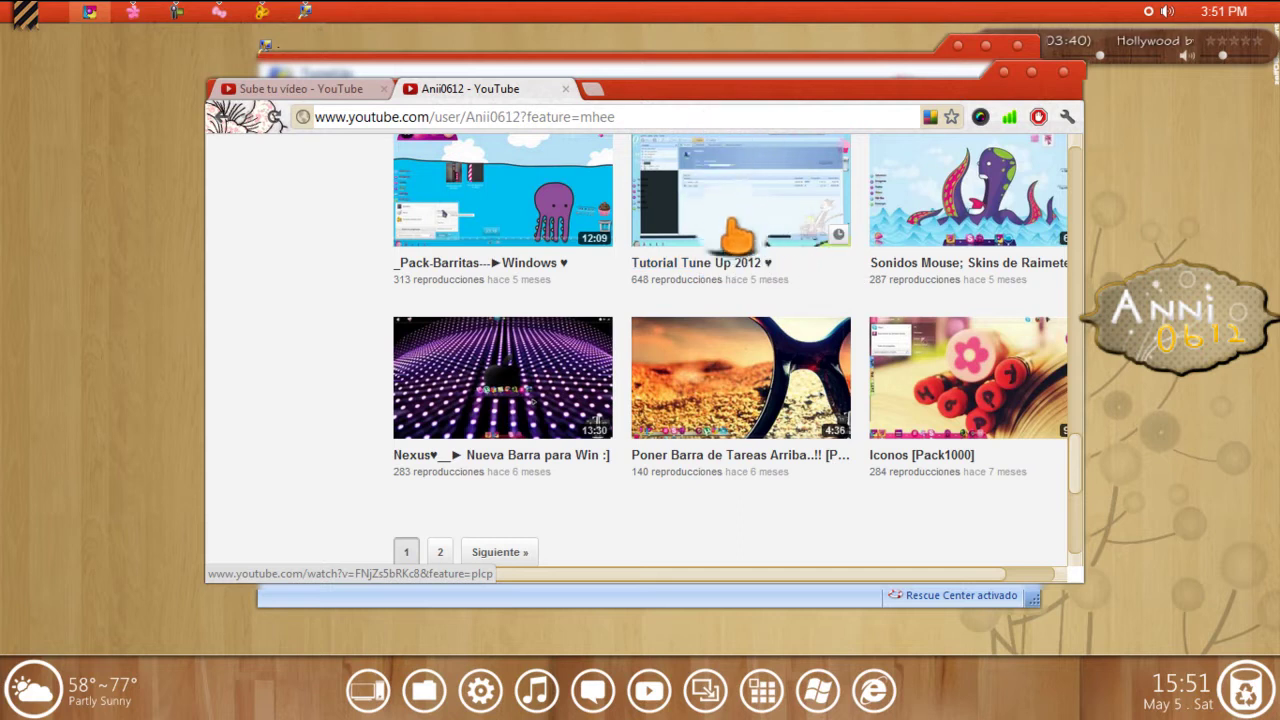
scroll(762, 258, up, 1)
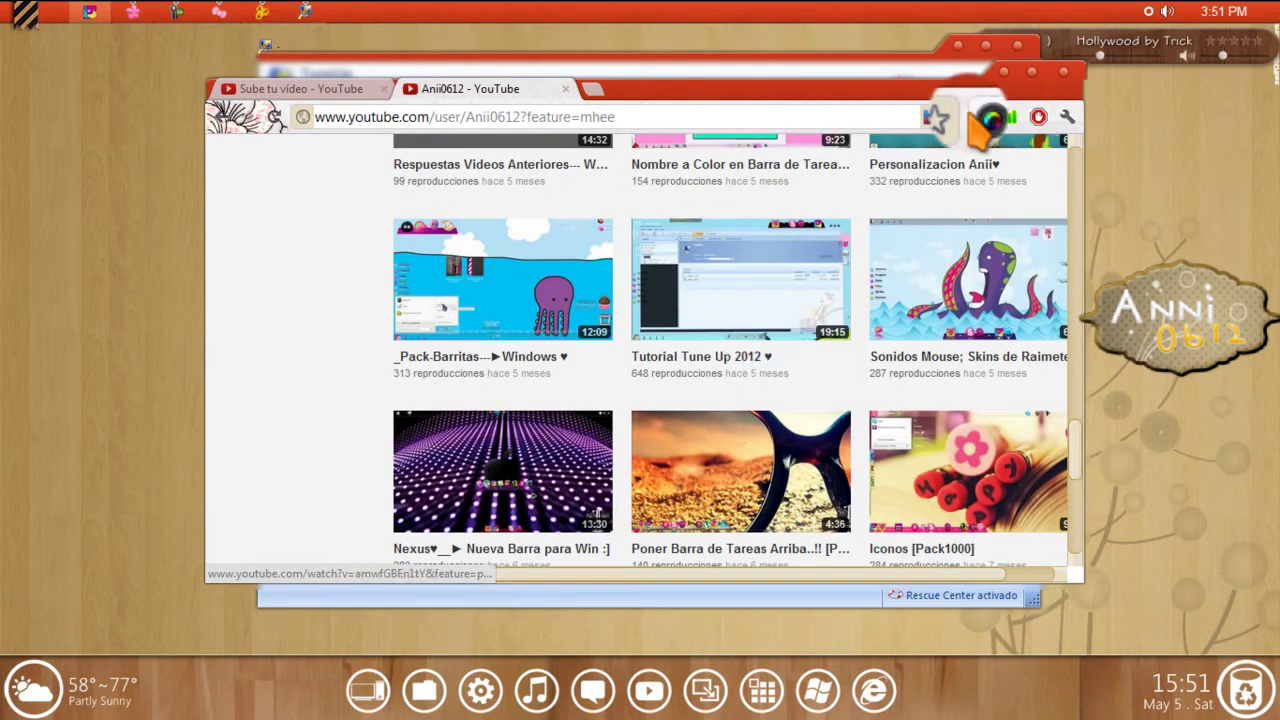
click(1008, 76)
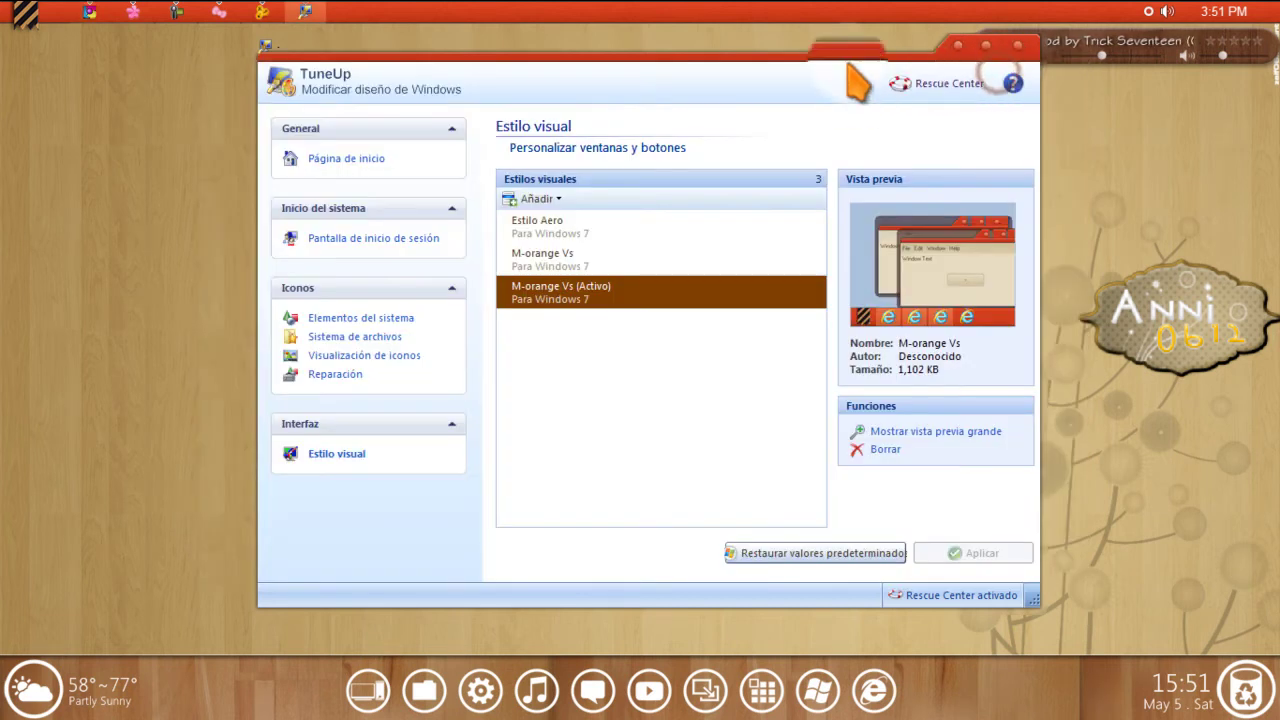
drag(857, 52, 787, 69)
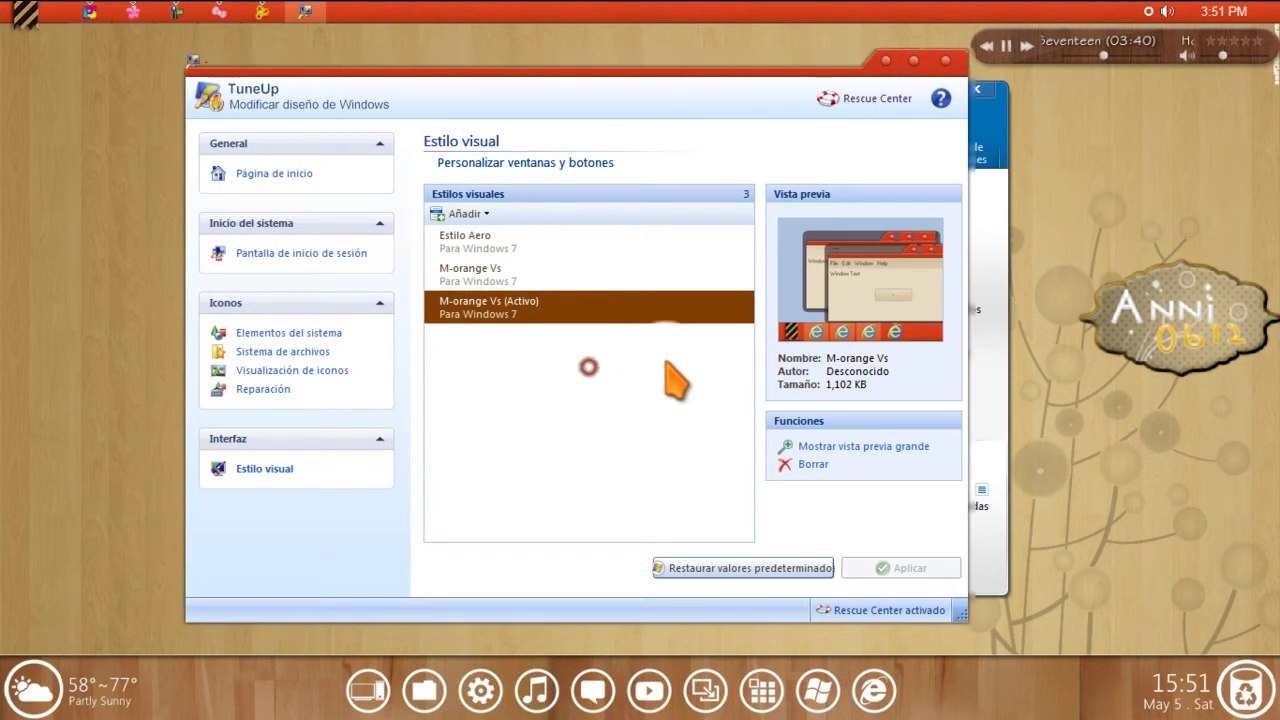
Start adding a visual style from a file and browse from the desktop's Theme Frost folder through Theme and Frost Aero to the inner Frost Aero folder.
click(466, 216)
click(480, 238)
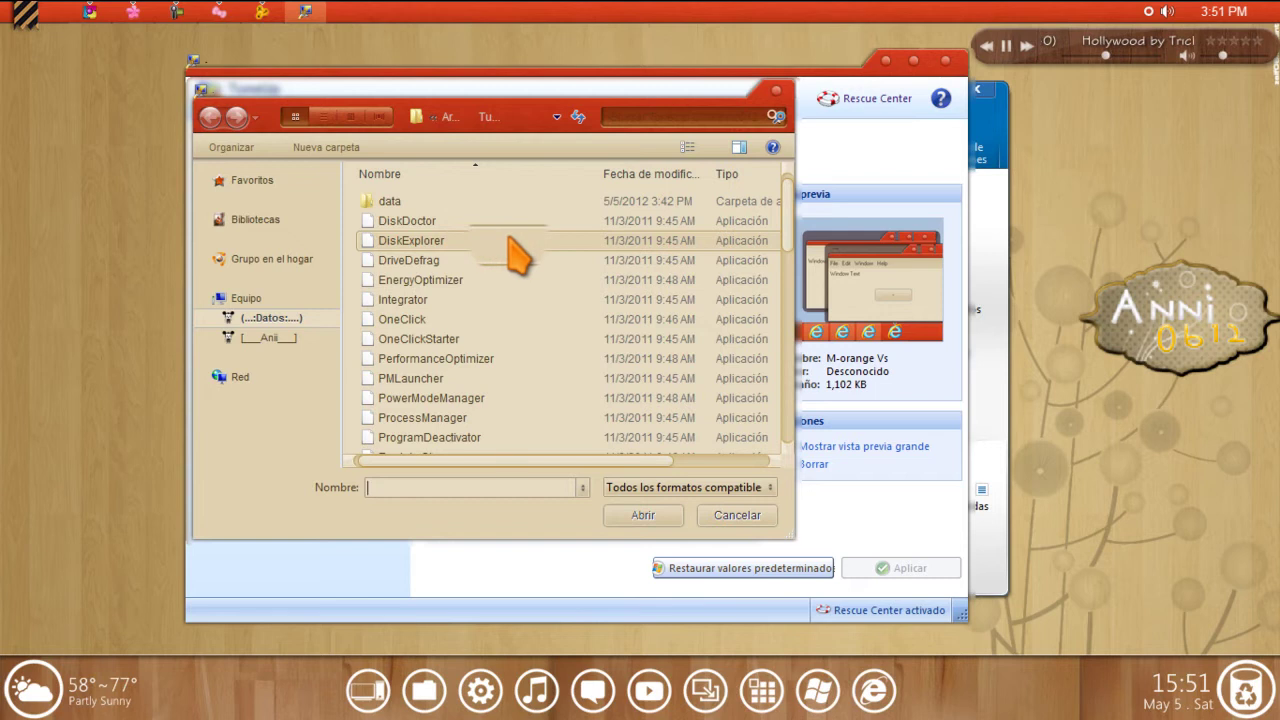
click(255, 180)
double_click(440, 300)
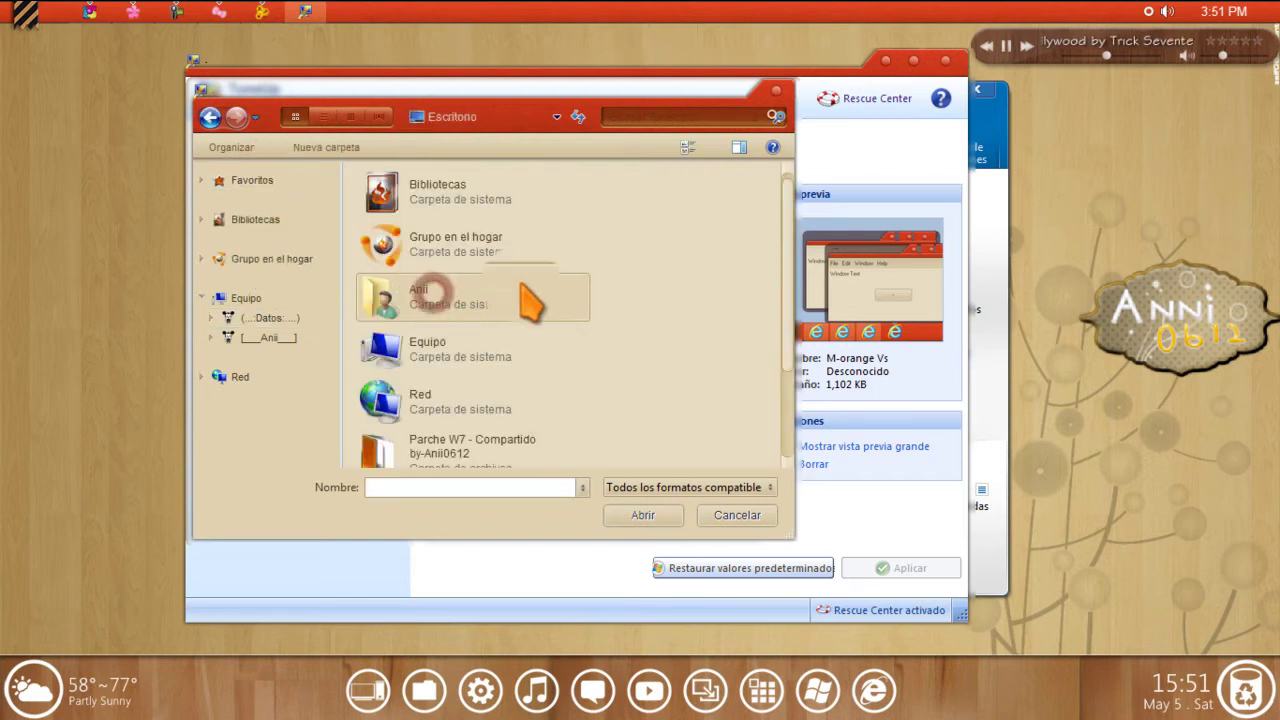
scroll(450, 295, down, 2)
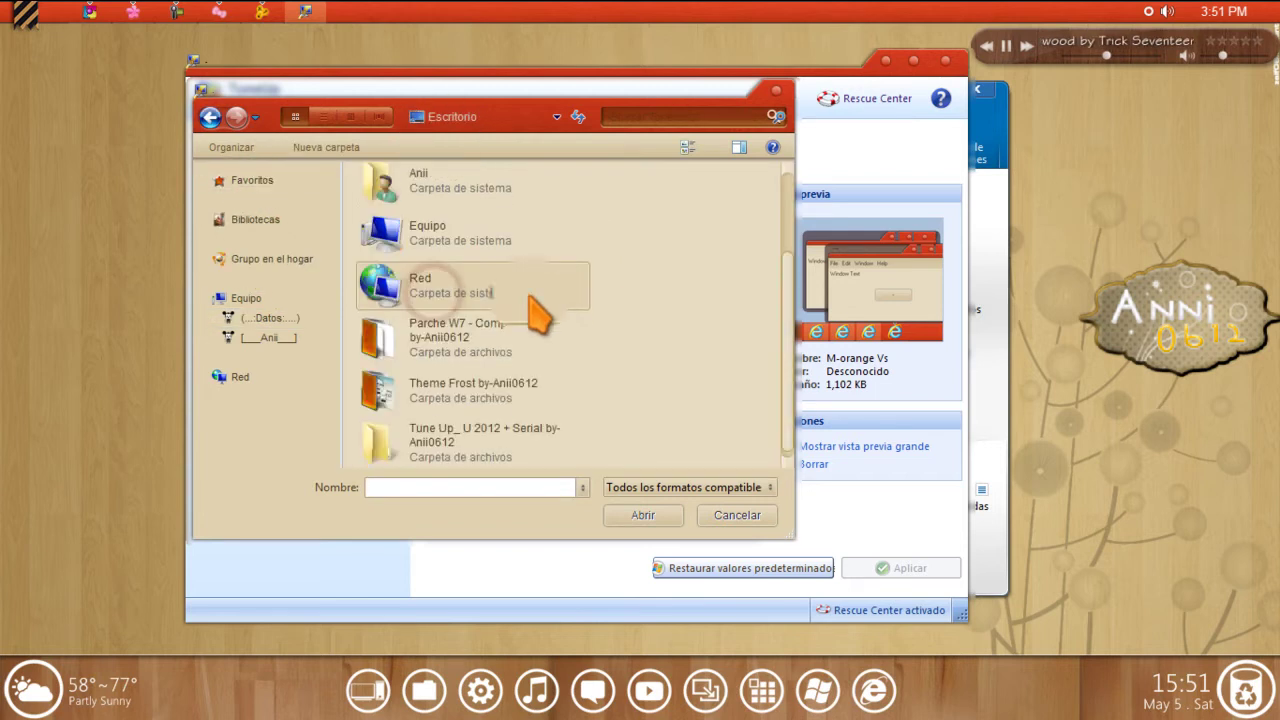
double_click(478, 383)
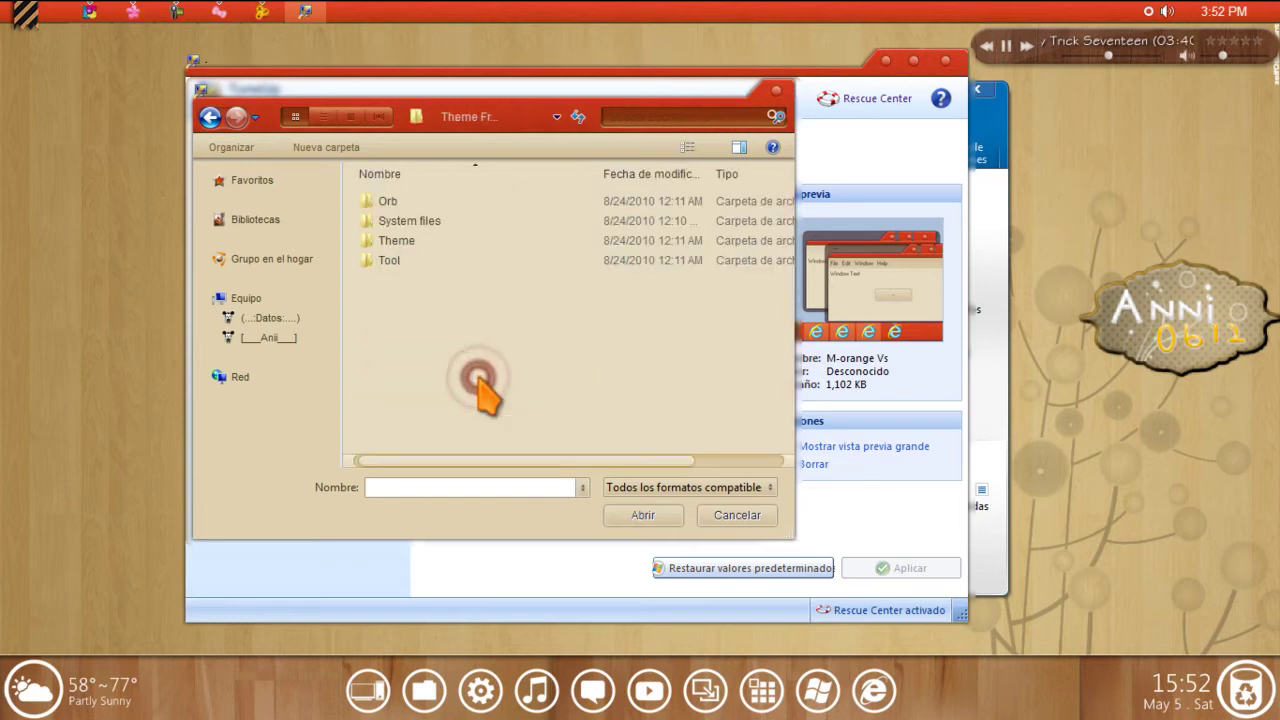
double_click(410, 243)
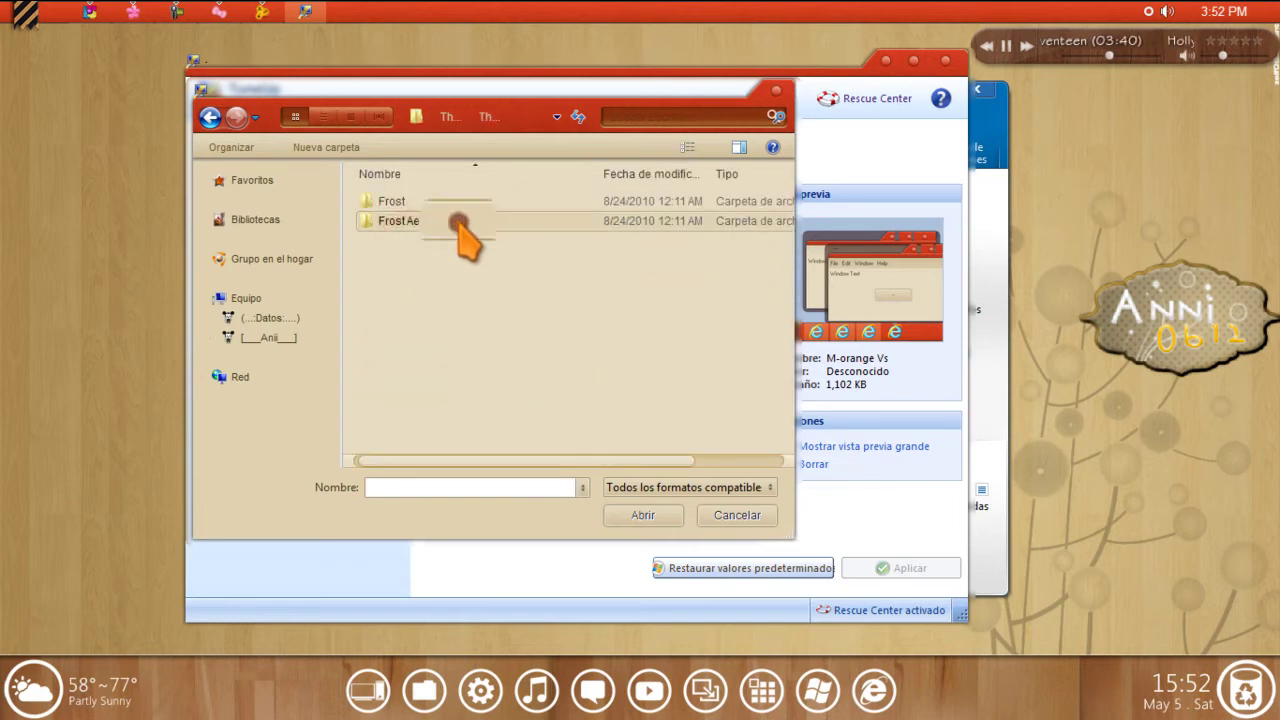
double_click(458, 221)
double_click(457, 205)
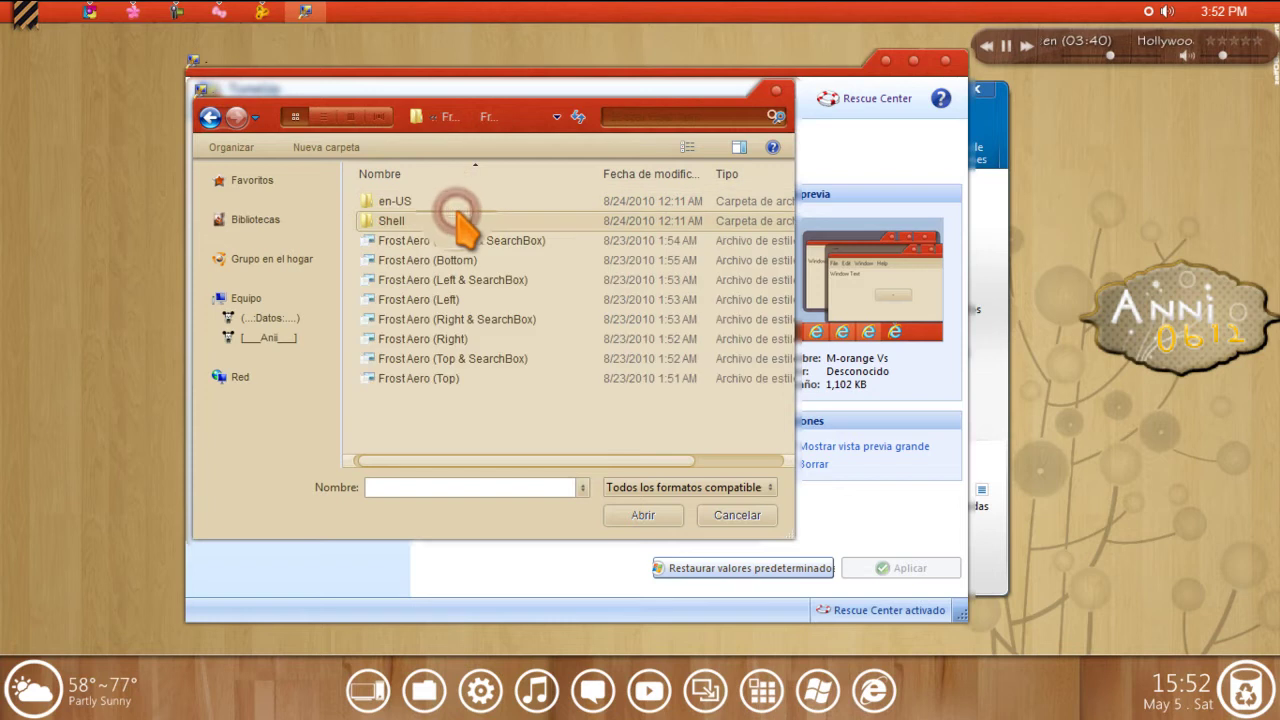
click(432, 403)
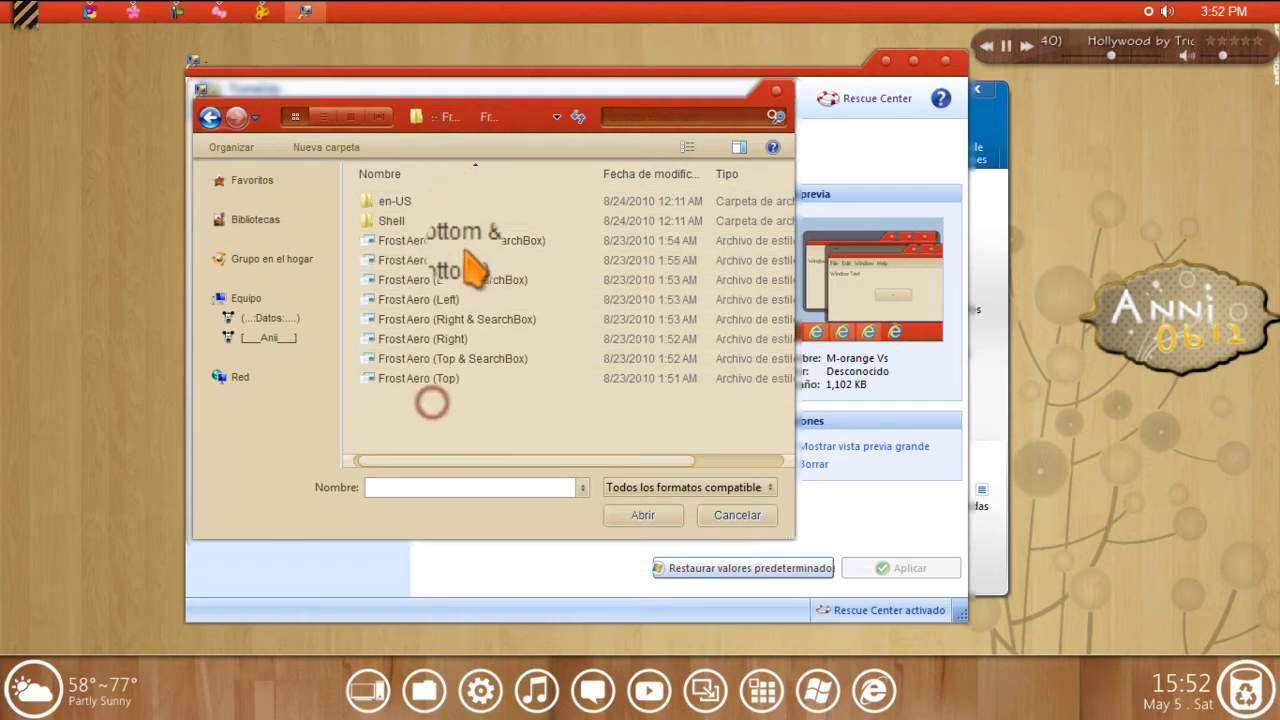
Widen the file dialog and its type column, add the Frost Aero (Bottom) visual style, and open its large preview.
drag(796, 523, 998, 521)
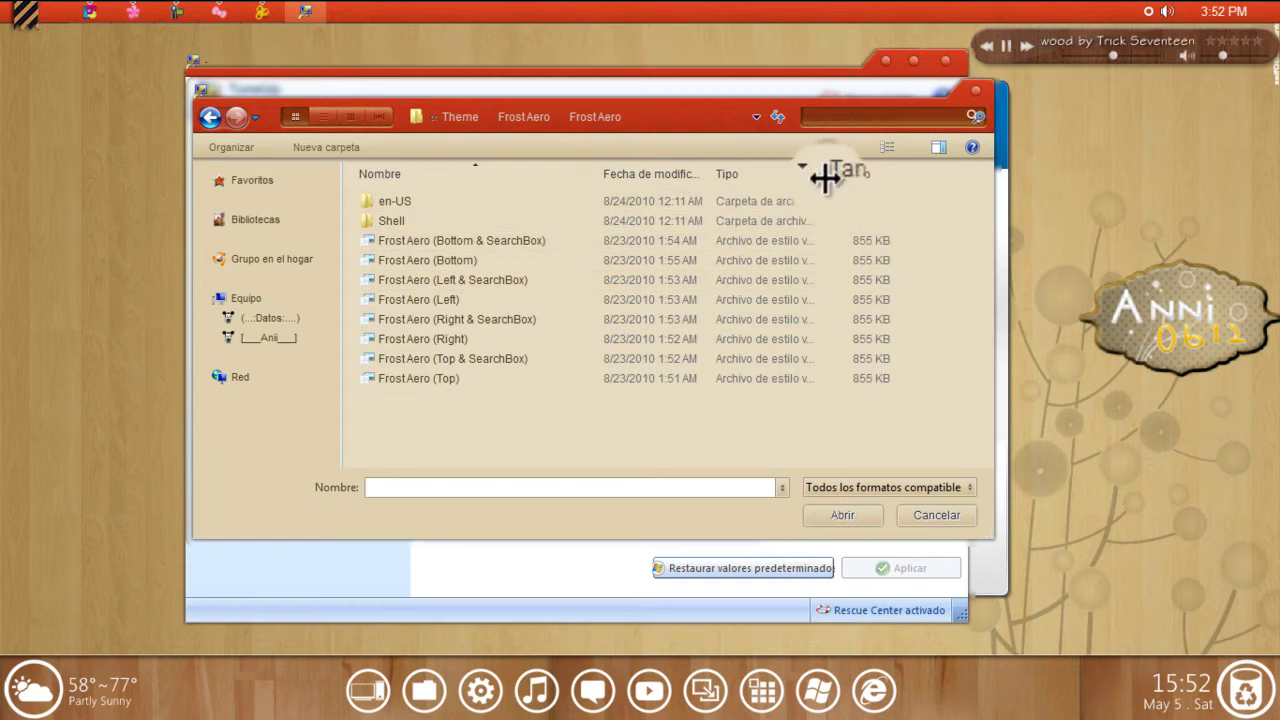
drag(826, 177, 920, 183)
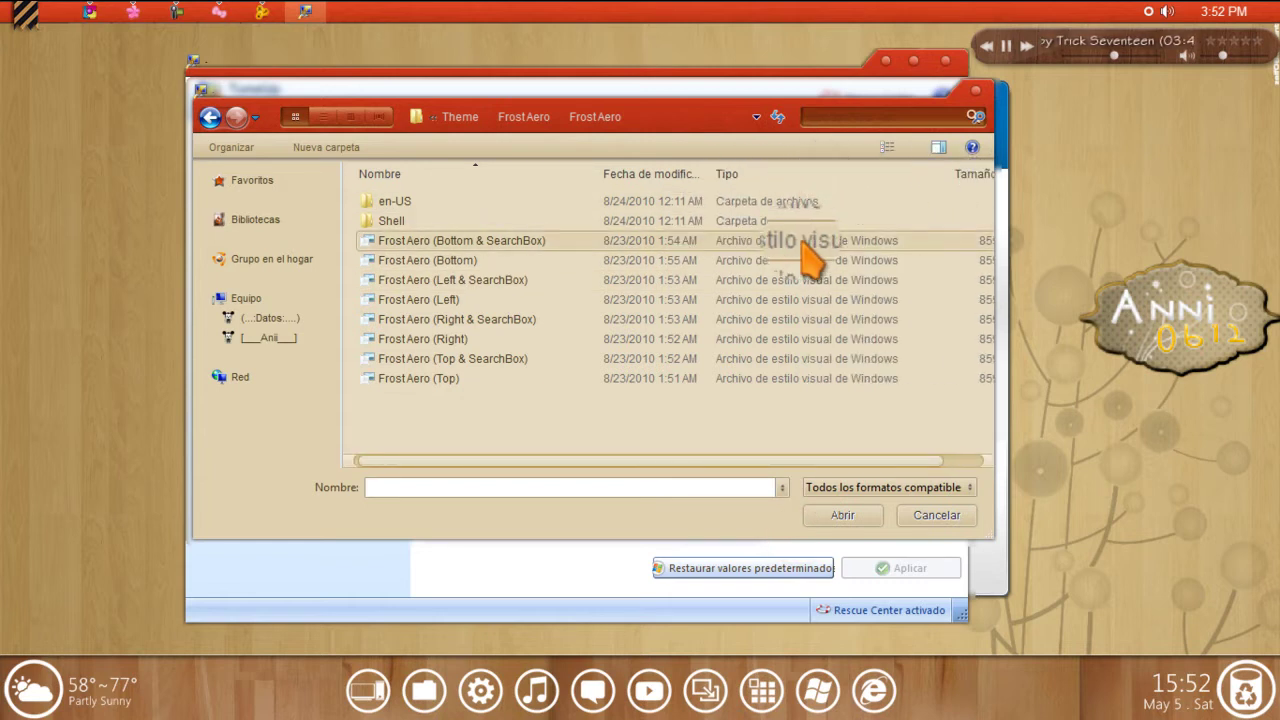
click(408, 262)
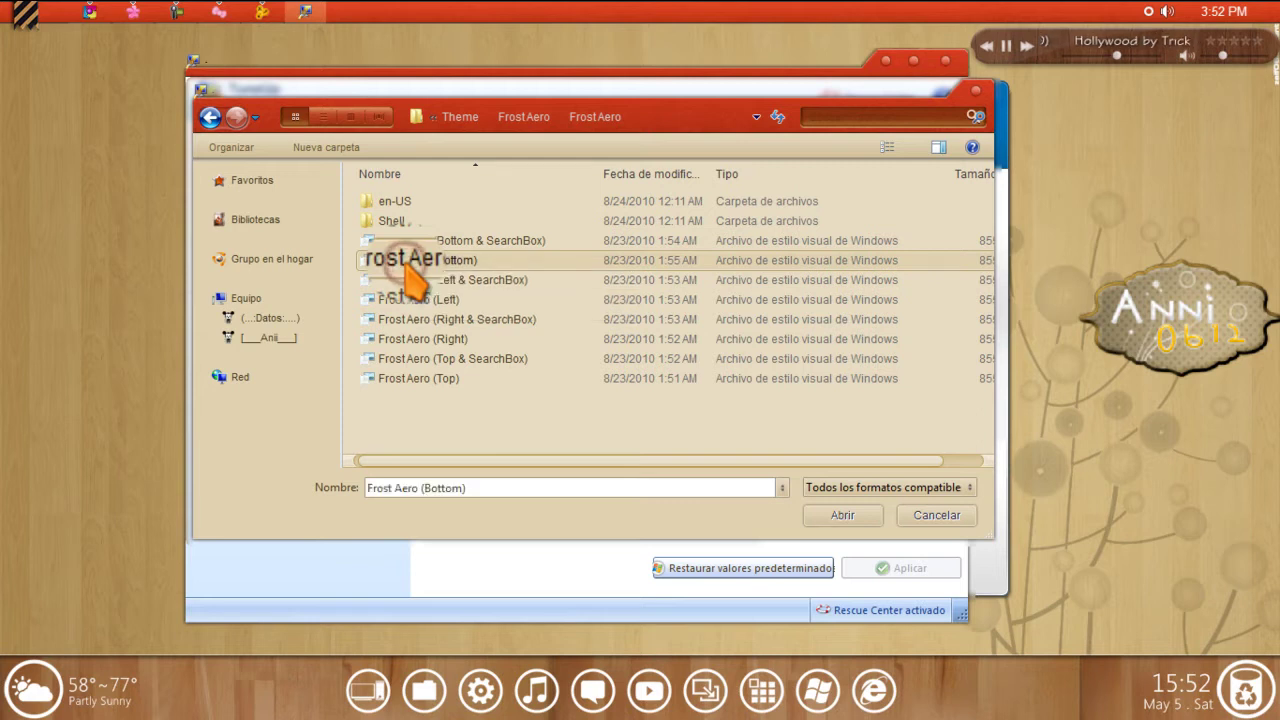
click(835, 515)
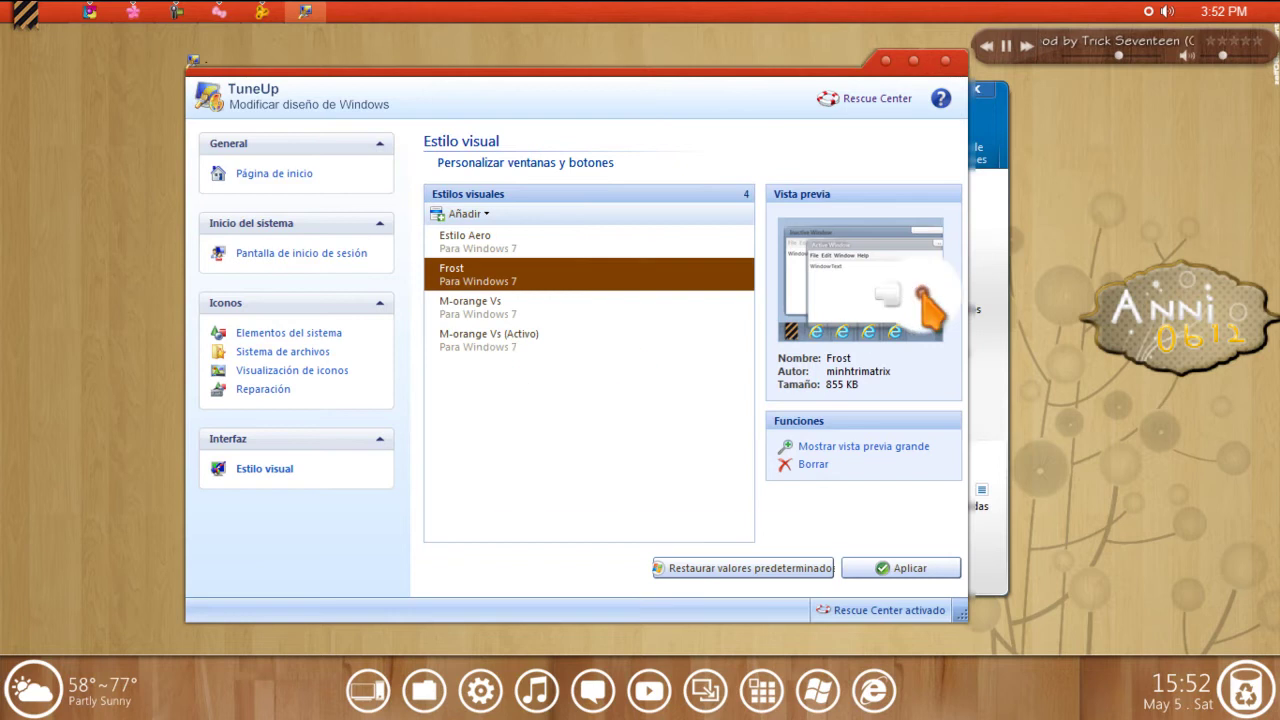
click(921, 295)
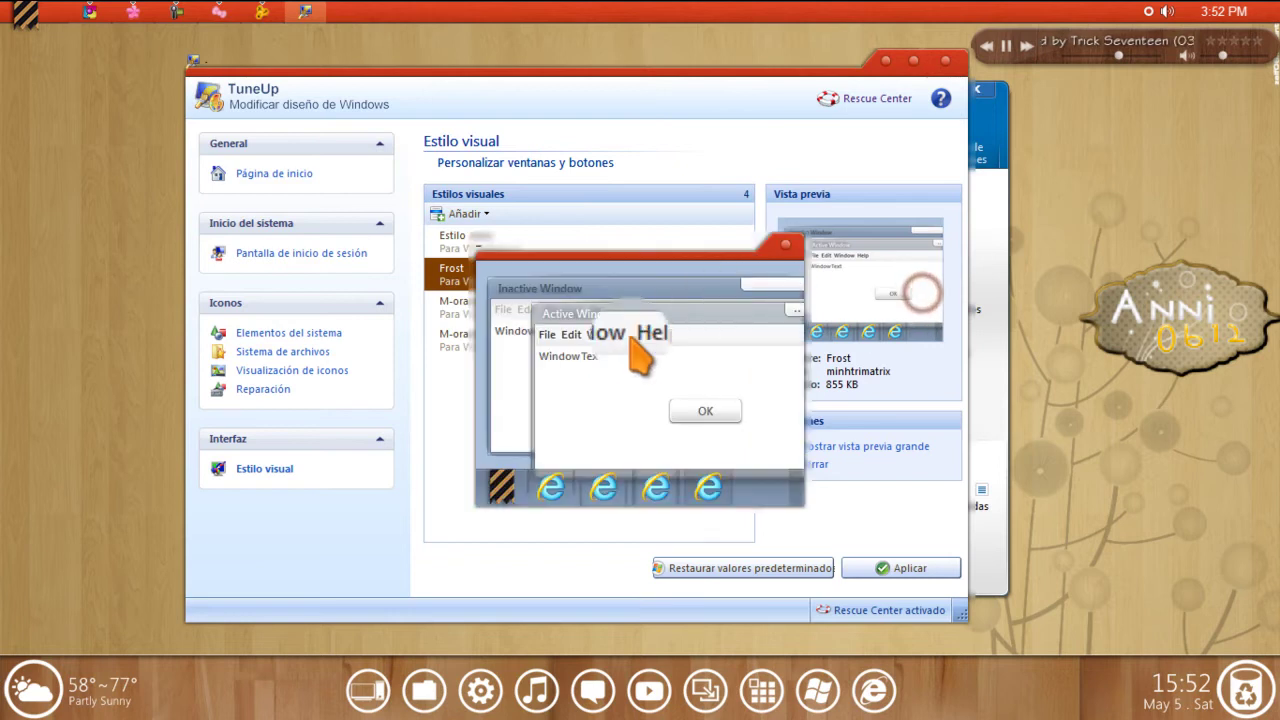
Close the large Frost preview and the Windows design window, and return to the Estado y recomendaciones overview.
click(795, 275)
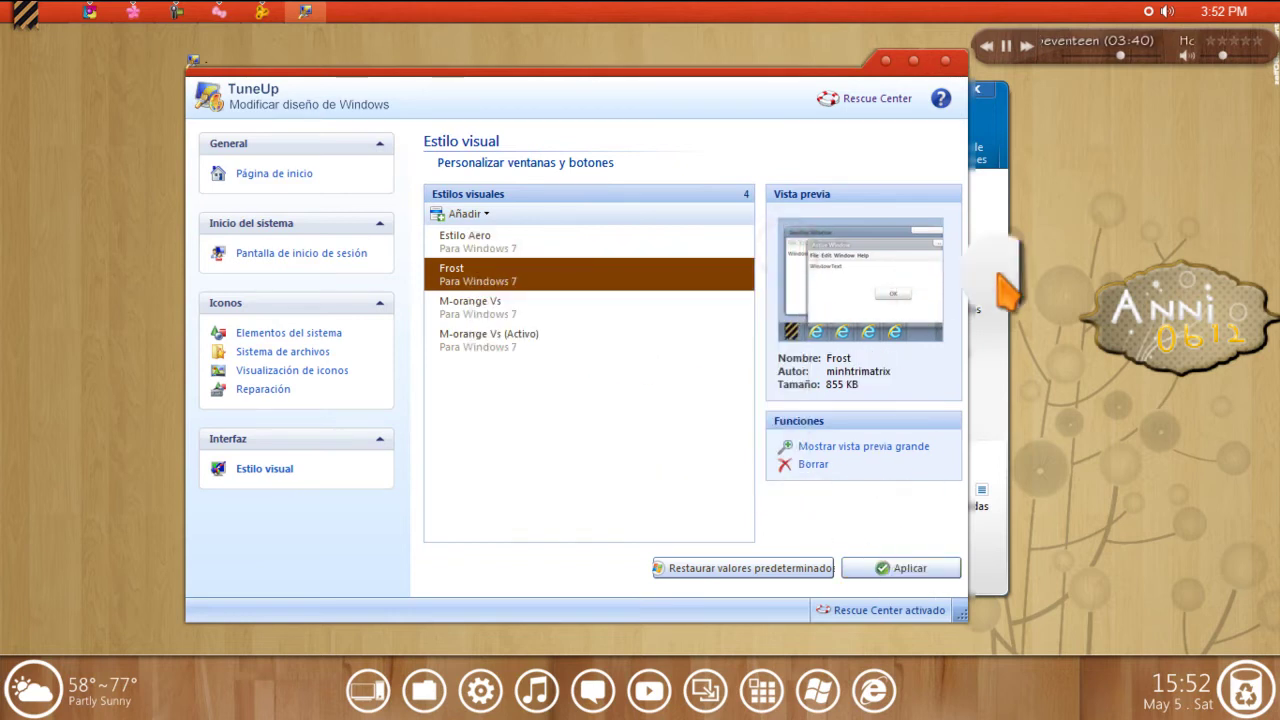
click(945, 64)
click(292, 145)
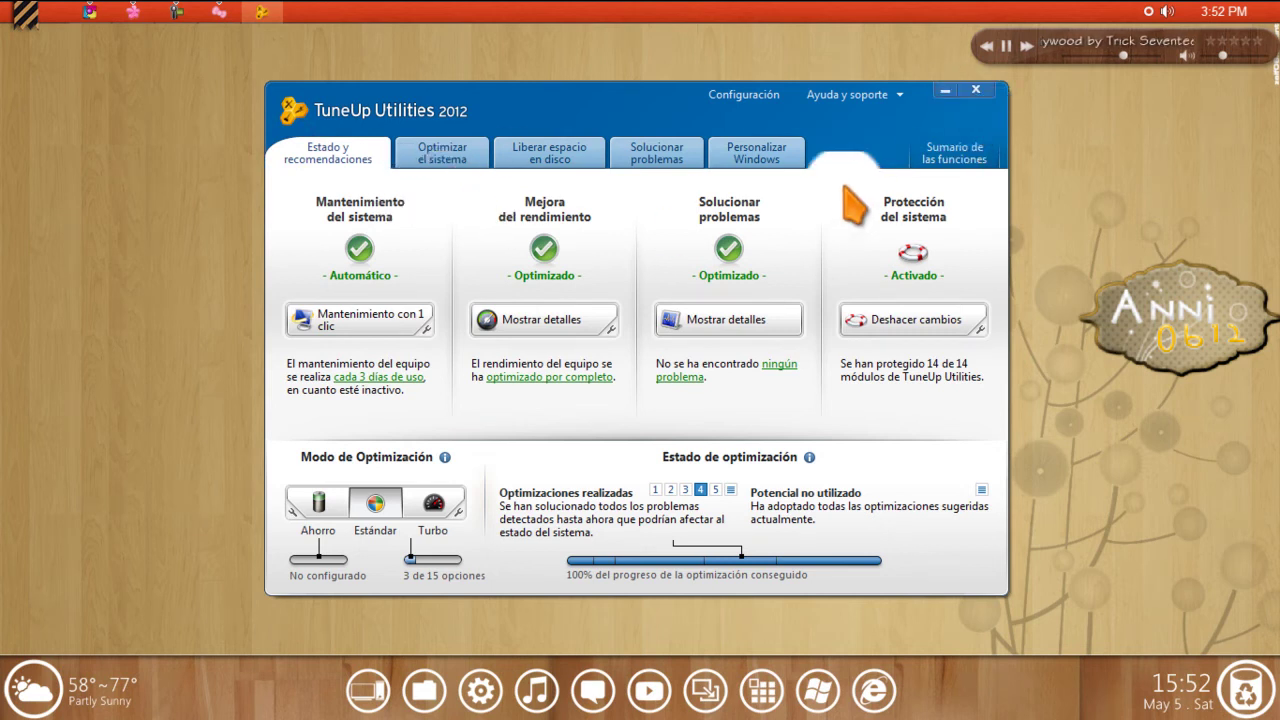
Look through the TuneUp sections for system optimization, disk space, problem solving and Windows customization, and close the program.
click(457, 160)
click(571, 157)
click(647, 161)
click(738, 165)
click(545, 157)
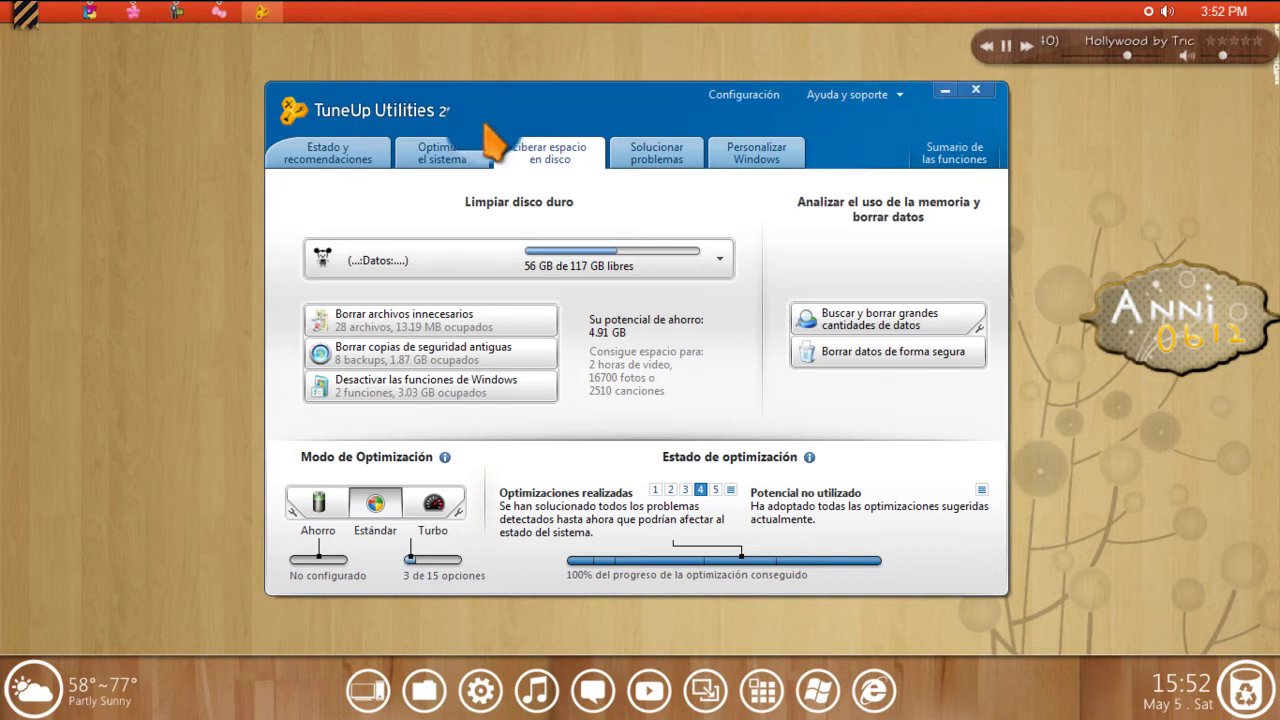
click(965, 98)
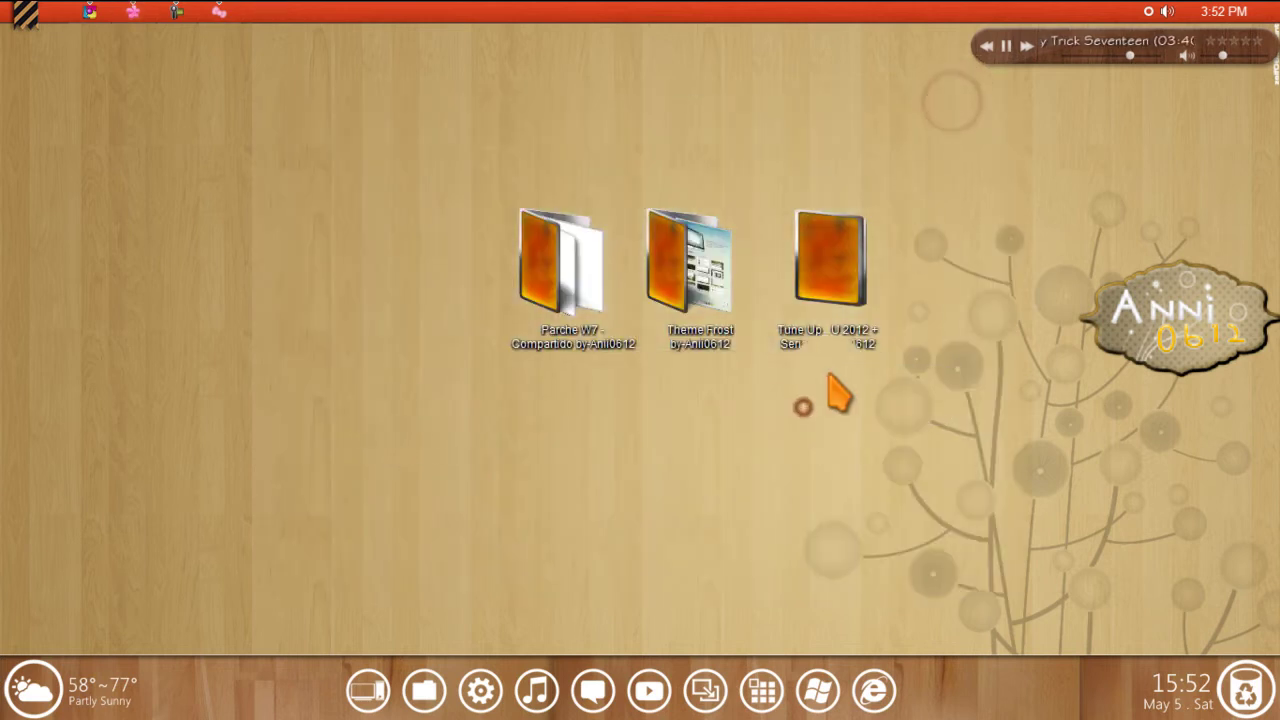
Open the Parche W7 folder on the desktop and display its contents as large icons.
double_click(576, 332)
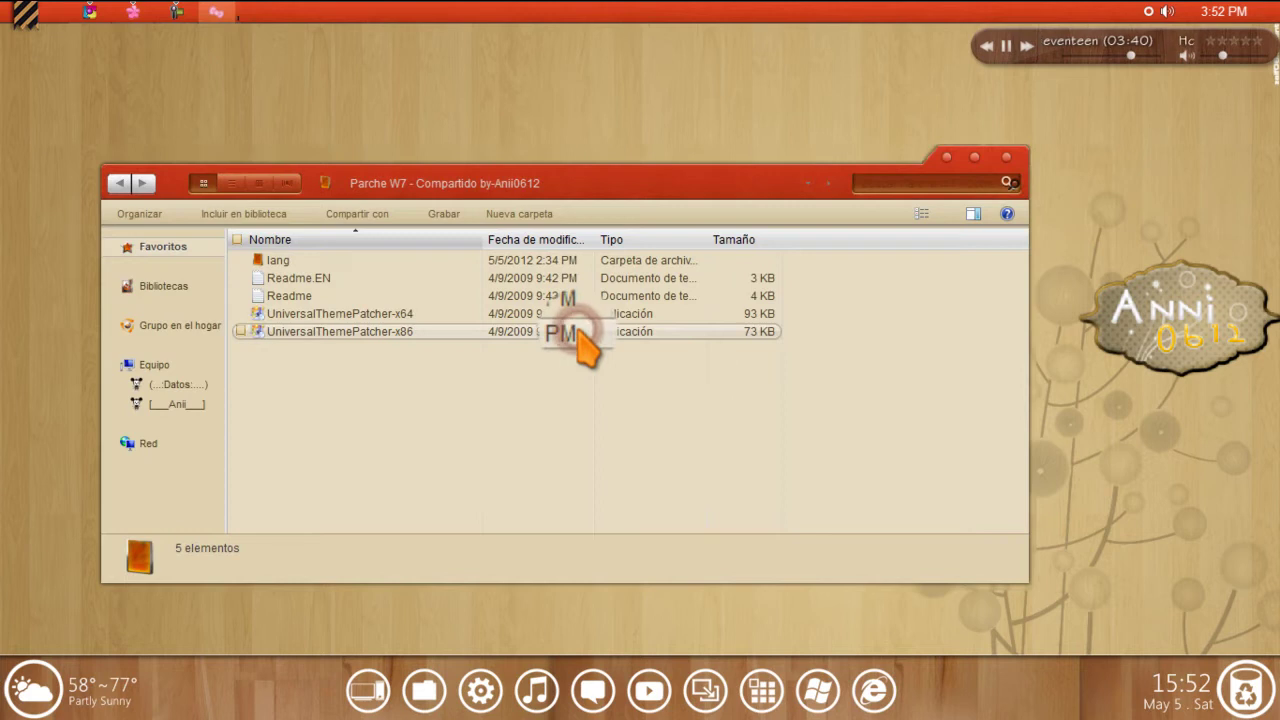
right_click(903, 412)
mouse_move(957, 388)
click(745, 403)
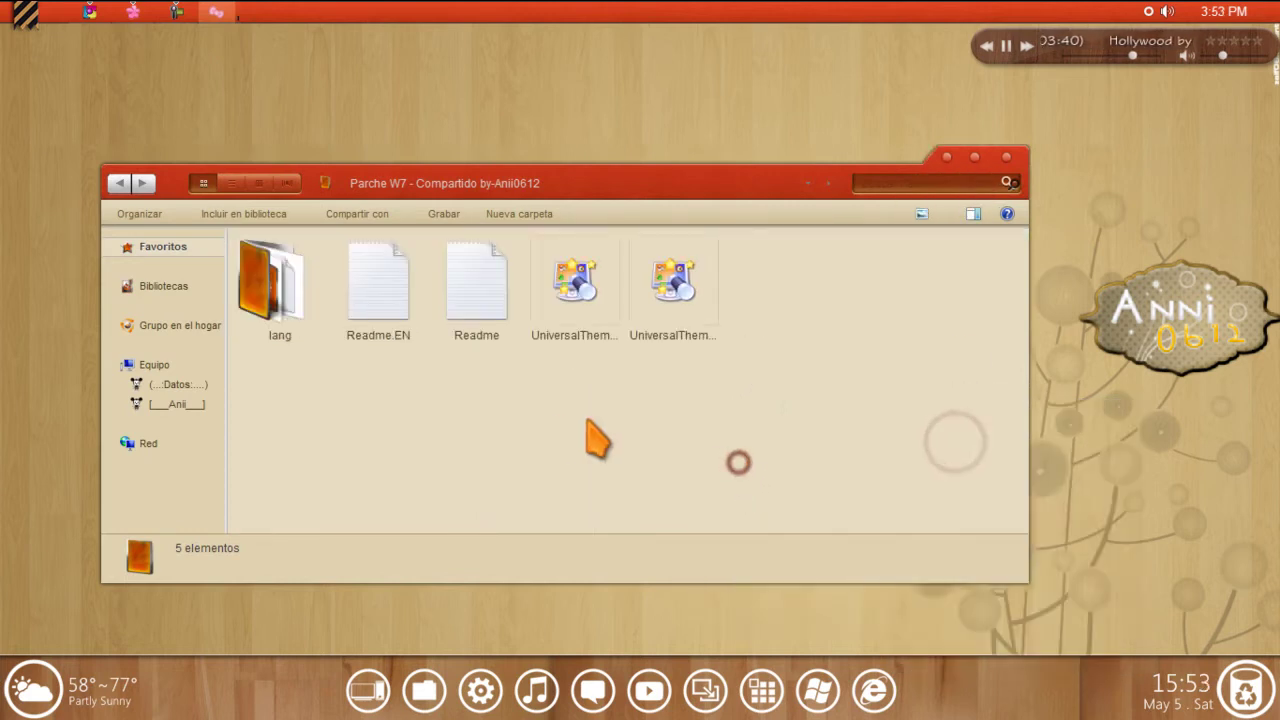
Examine the UniversalThemePatcher-x64 and UniversalThemePatcher-x86 files in the Parche W7 folder.
click(575, 280)
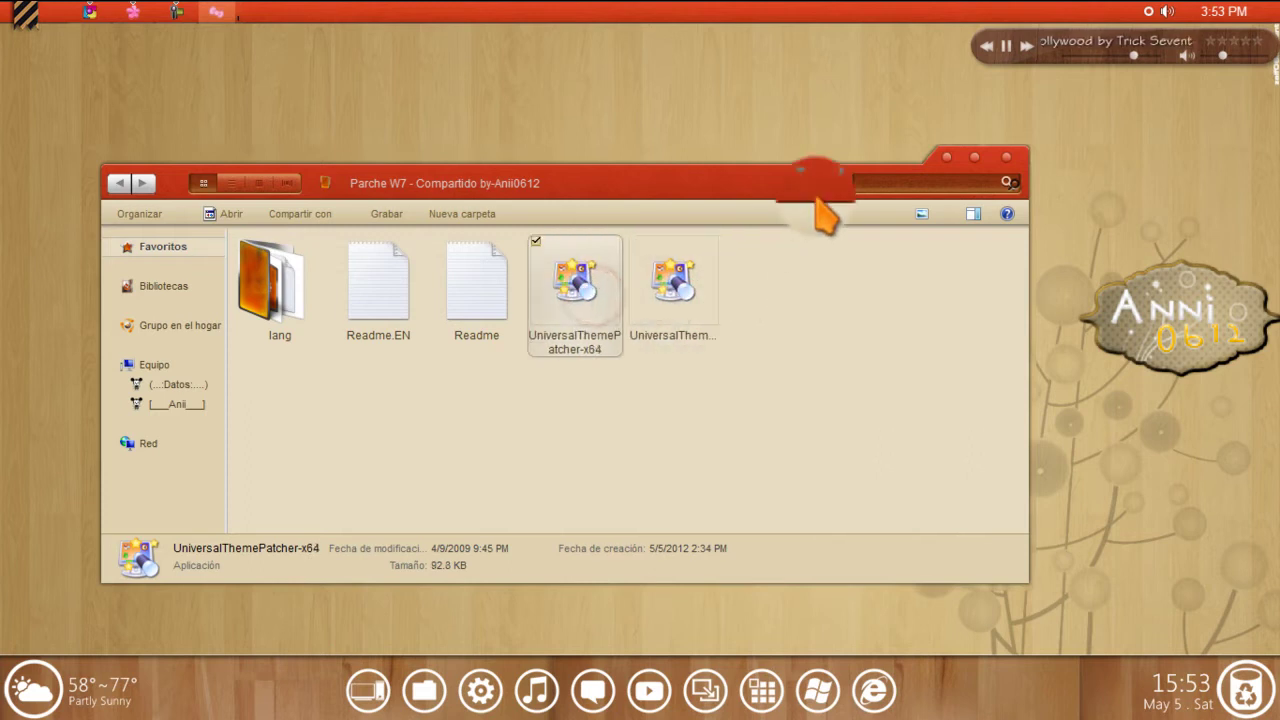
drag(760, 170, 858, 150)
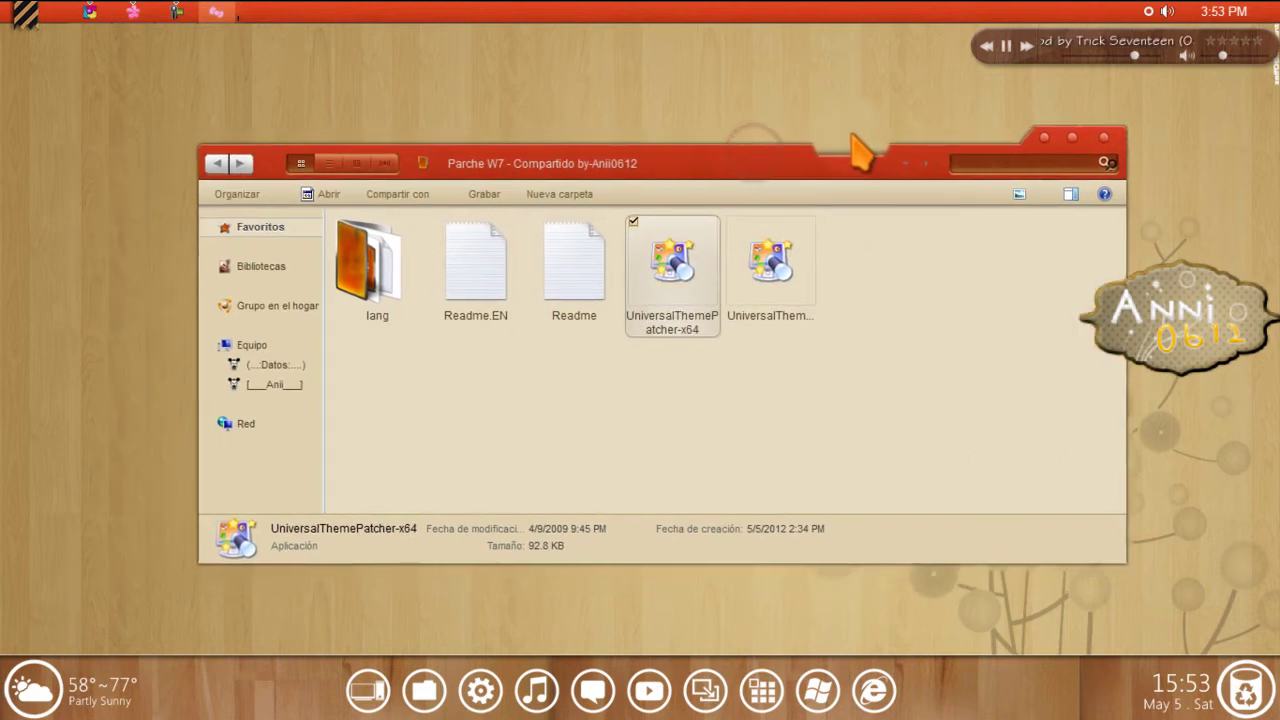
click(775, 255)
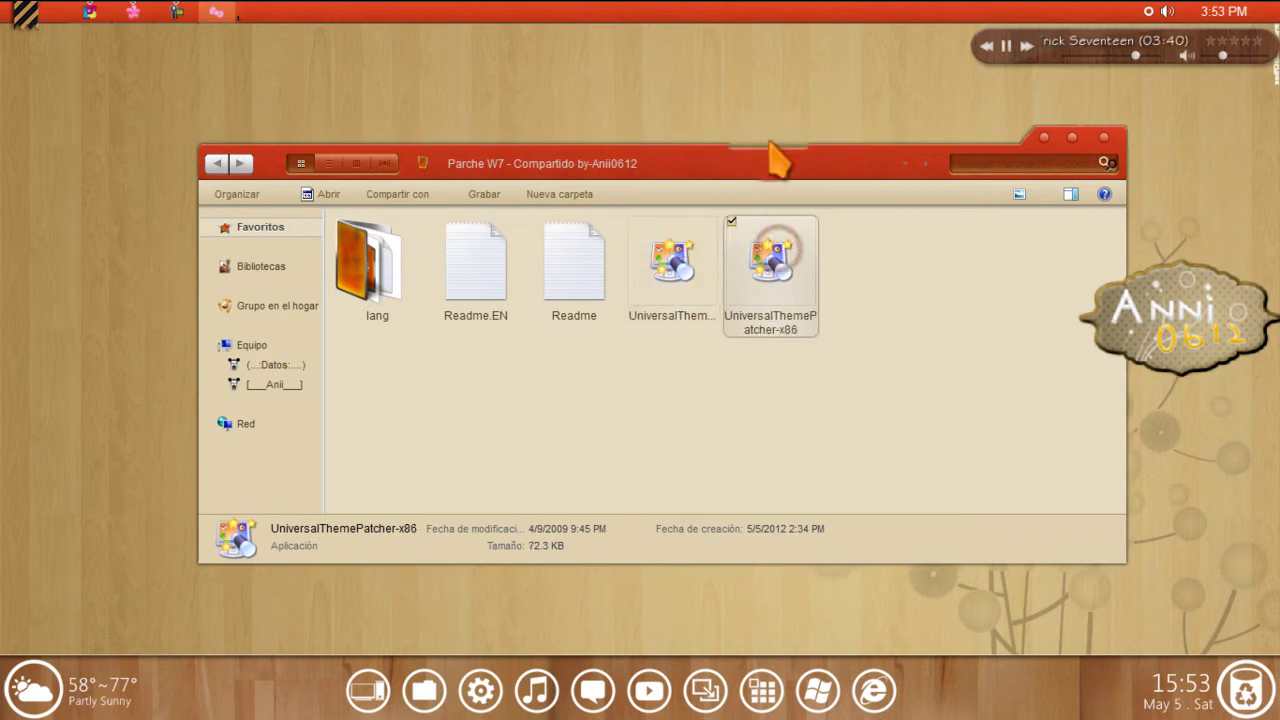
drag(777, 158, 762, 157)
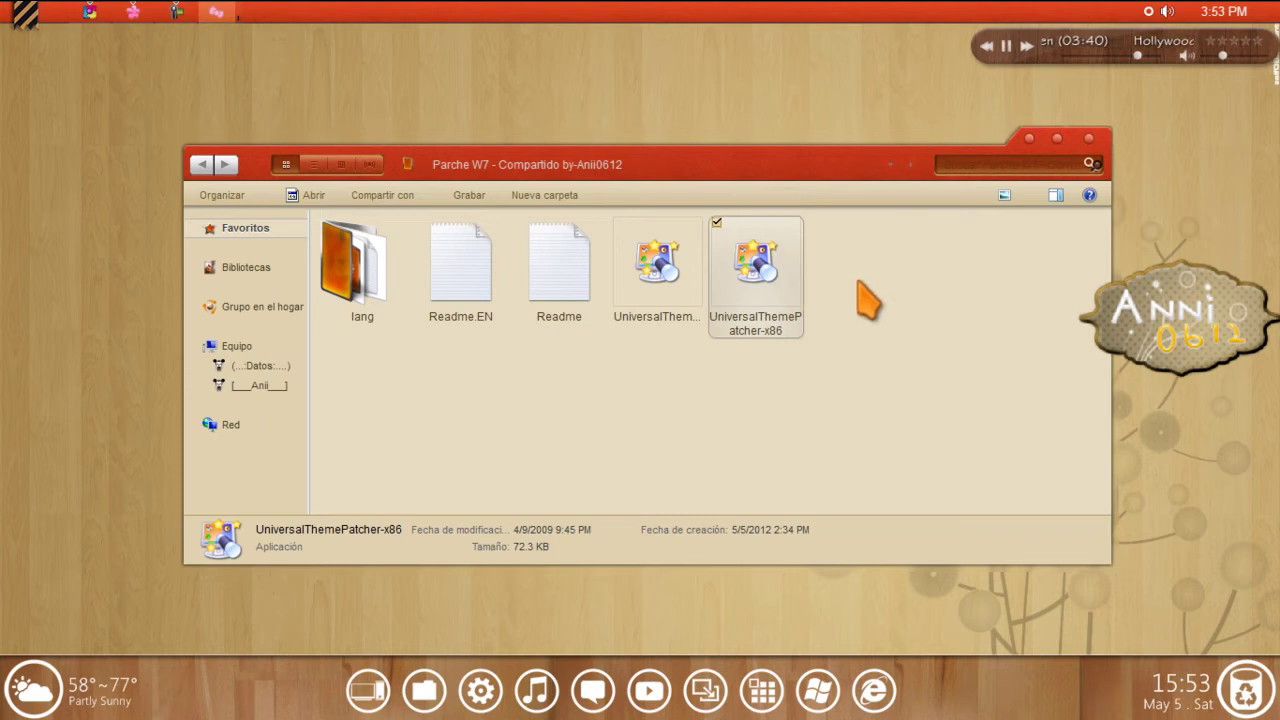
drag(887, 373, 440, 347)
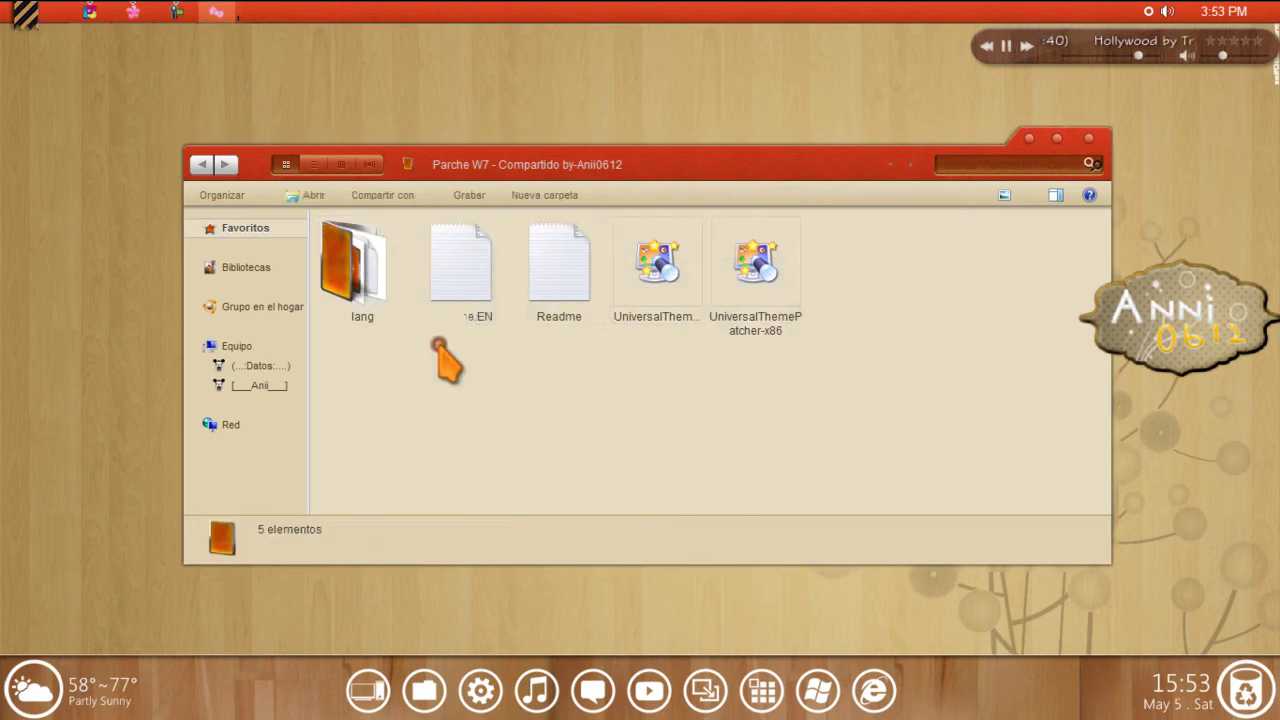
mouse_move(848, 326)
mouse_down()
mouse_move(609, 209)
mouse_move(846, 323)
mouse_up()
click(678, 391)
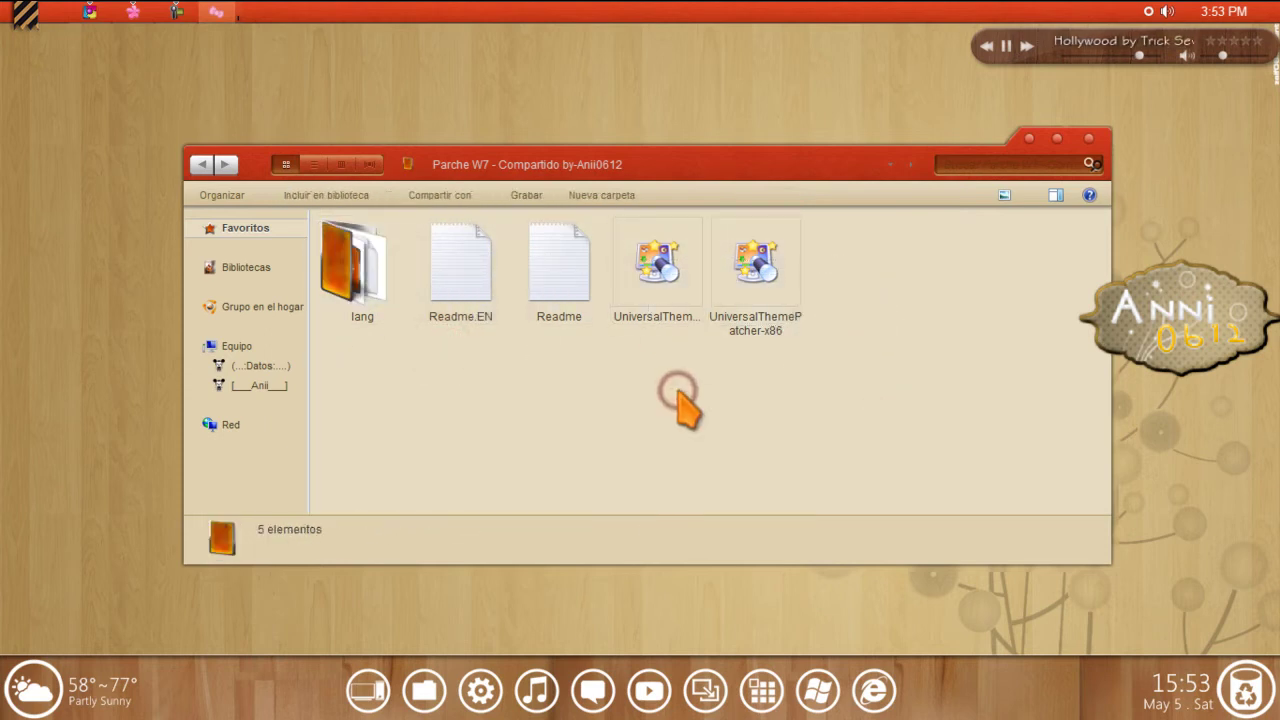
click(755, 290)
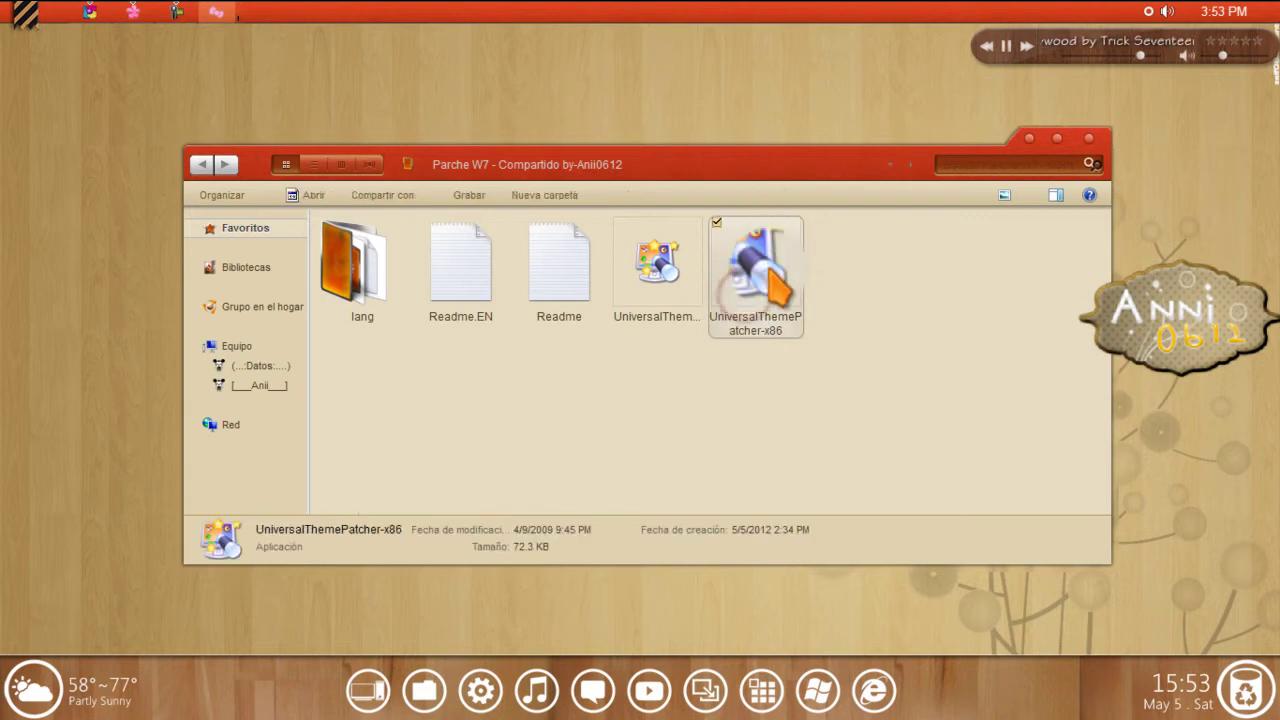
drag(852, 256, 432, 360)
click(430, 358)
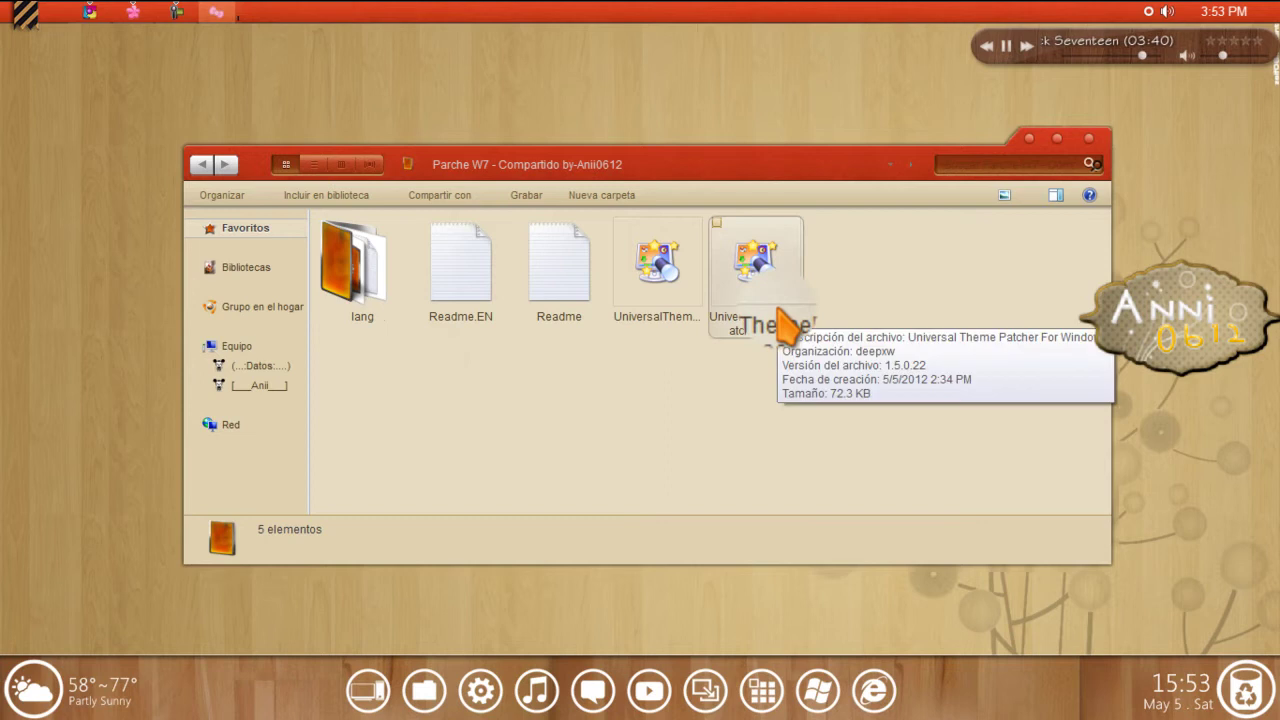
Run UniversalThemePatcher-x64 as administrator with English as interface language, and continue to the system file patch details.
click(676, 312)
double_click(668, 300)
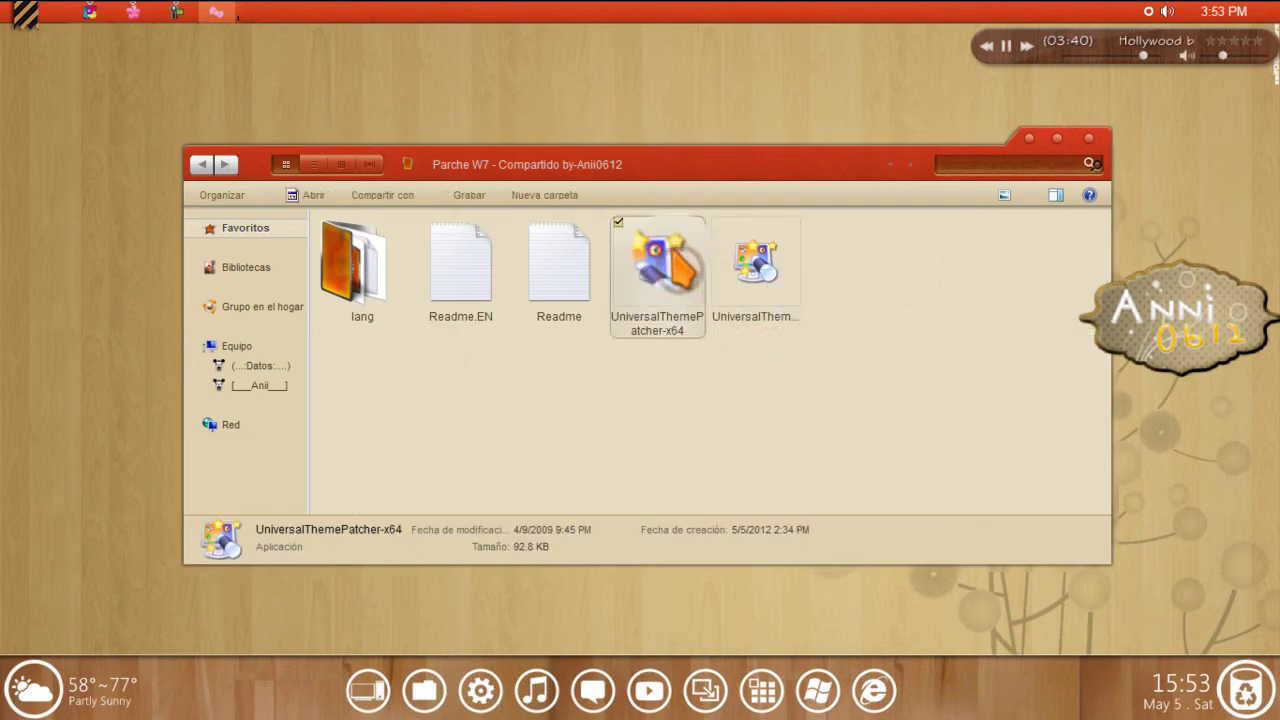
right_click(668, 280)
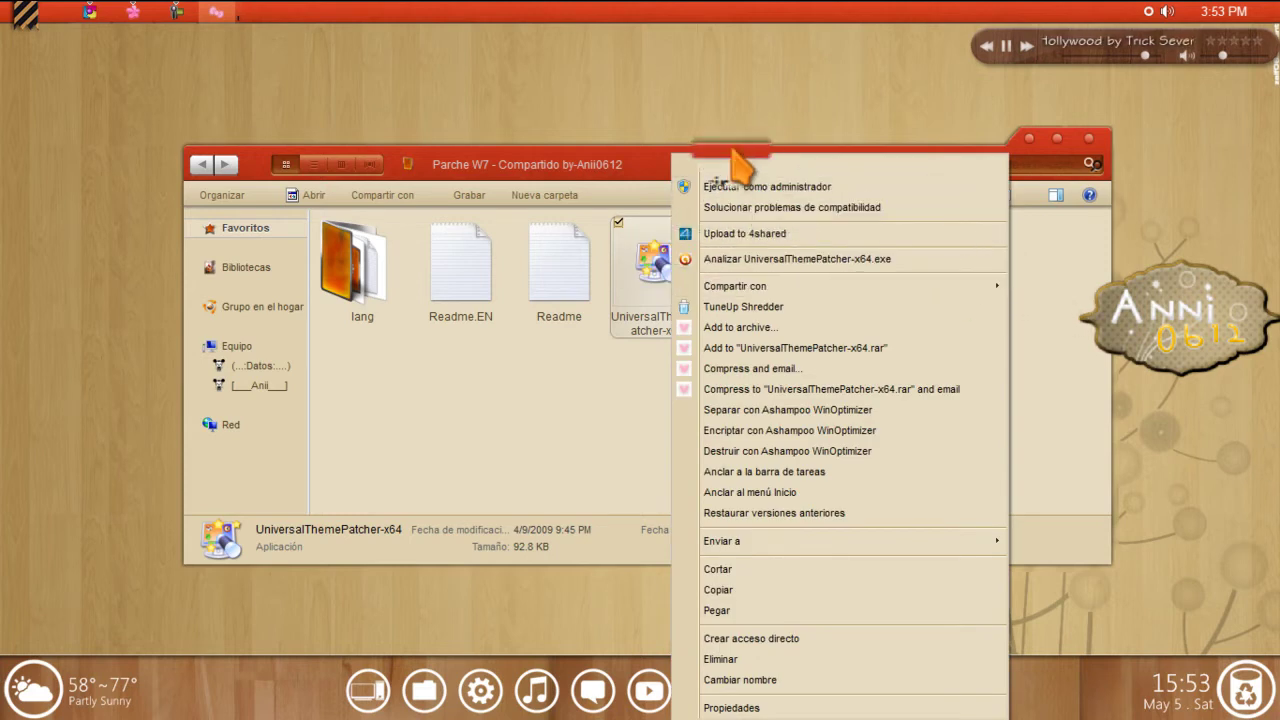
click(735, 186)
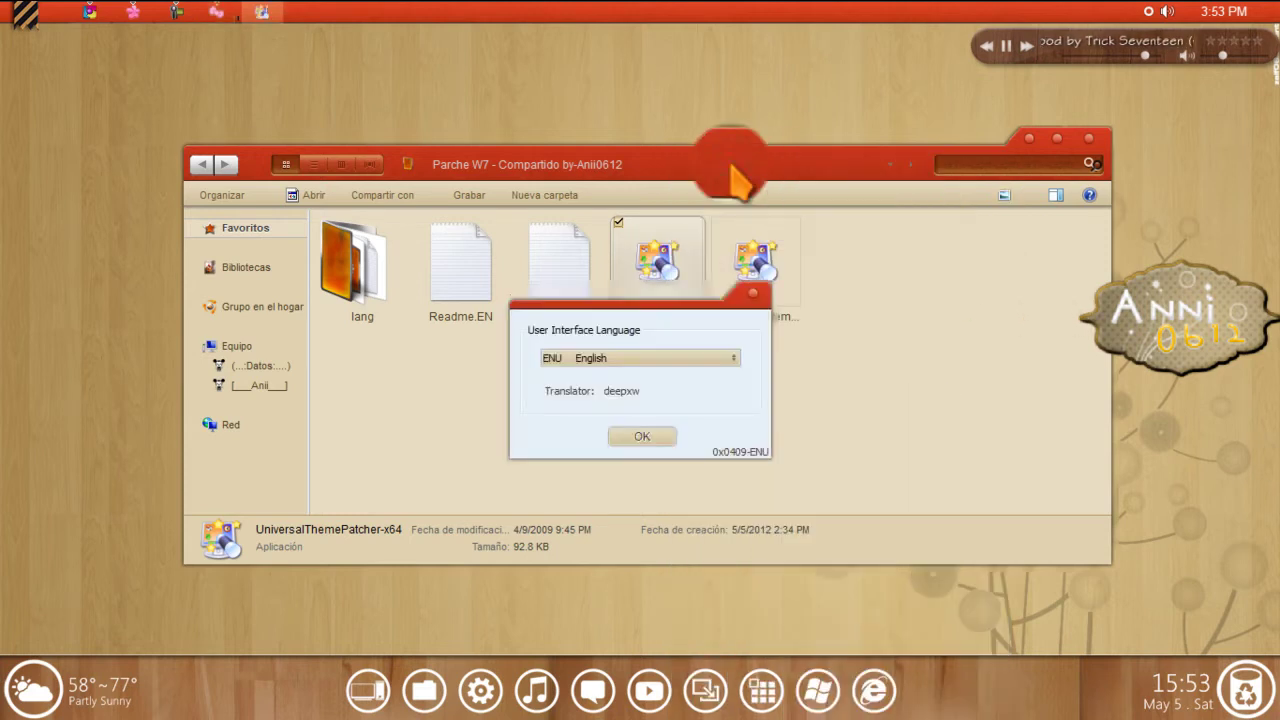
click(614, 433)
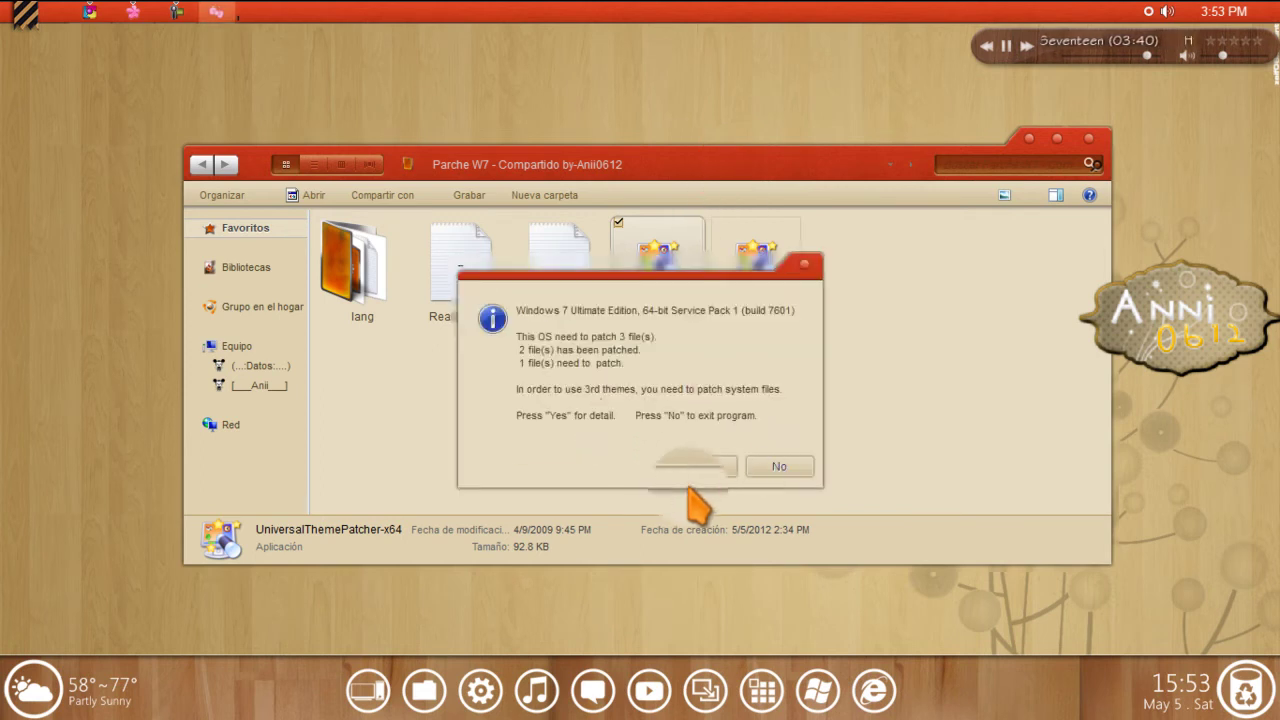
click(700, 465)
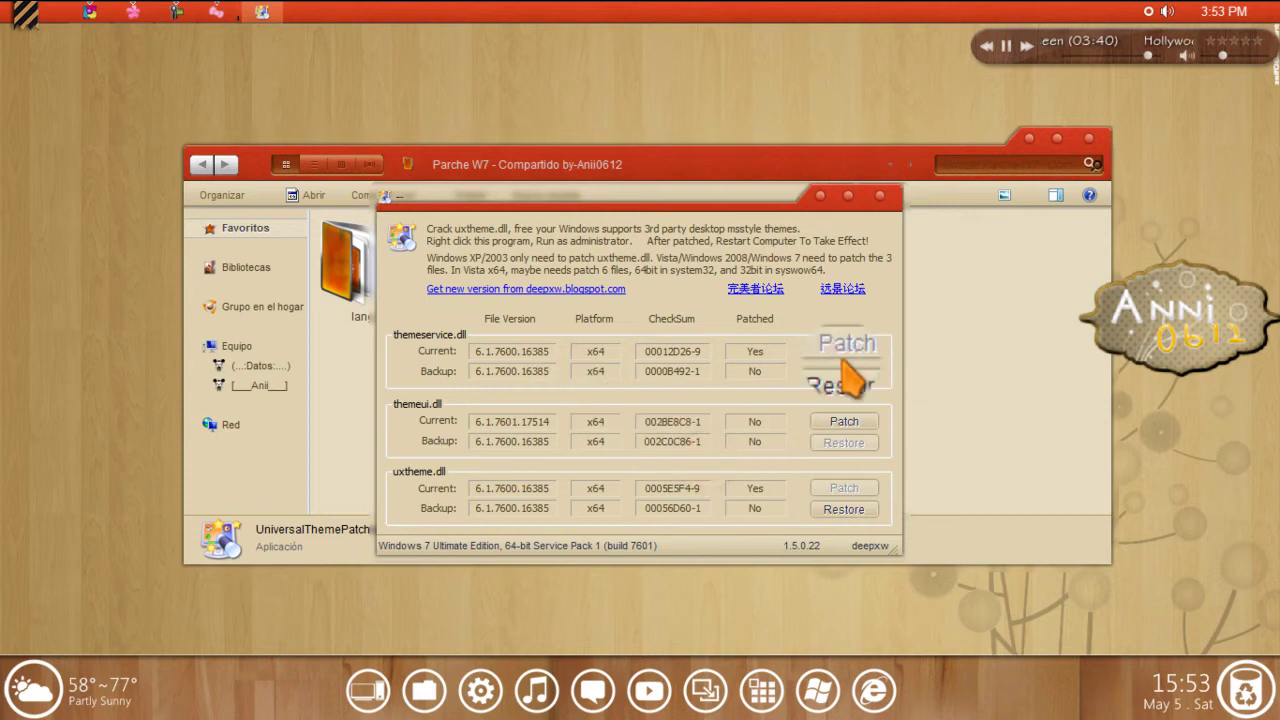
Patch themeui.dll, decline restarting the computer, and close the patcher.
click(840, 423)
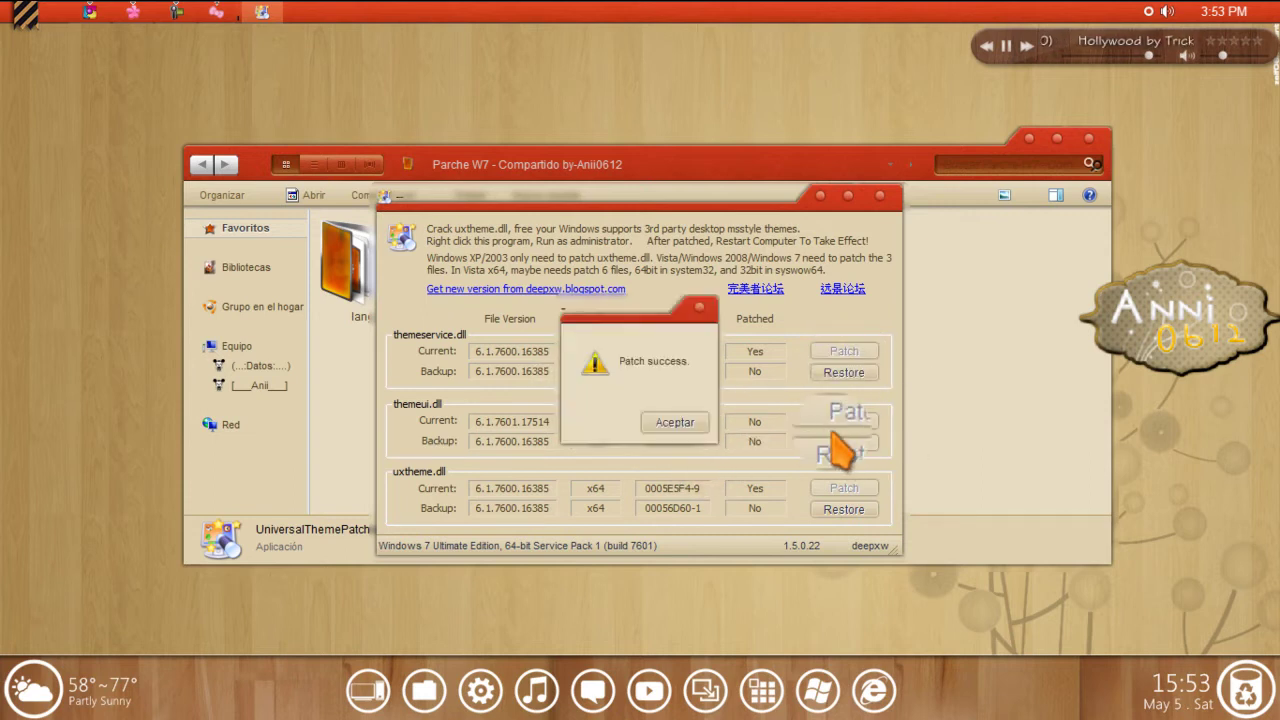
click(698, 421)
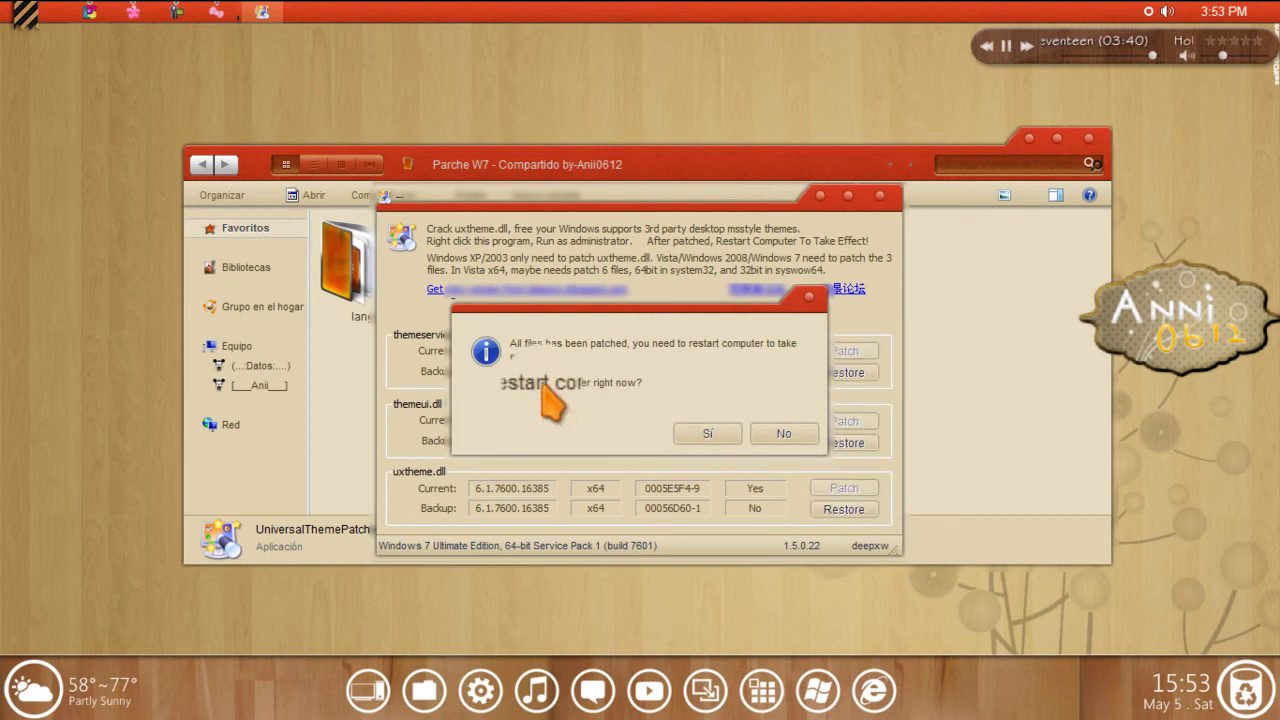
click(790, 435)
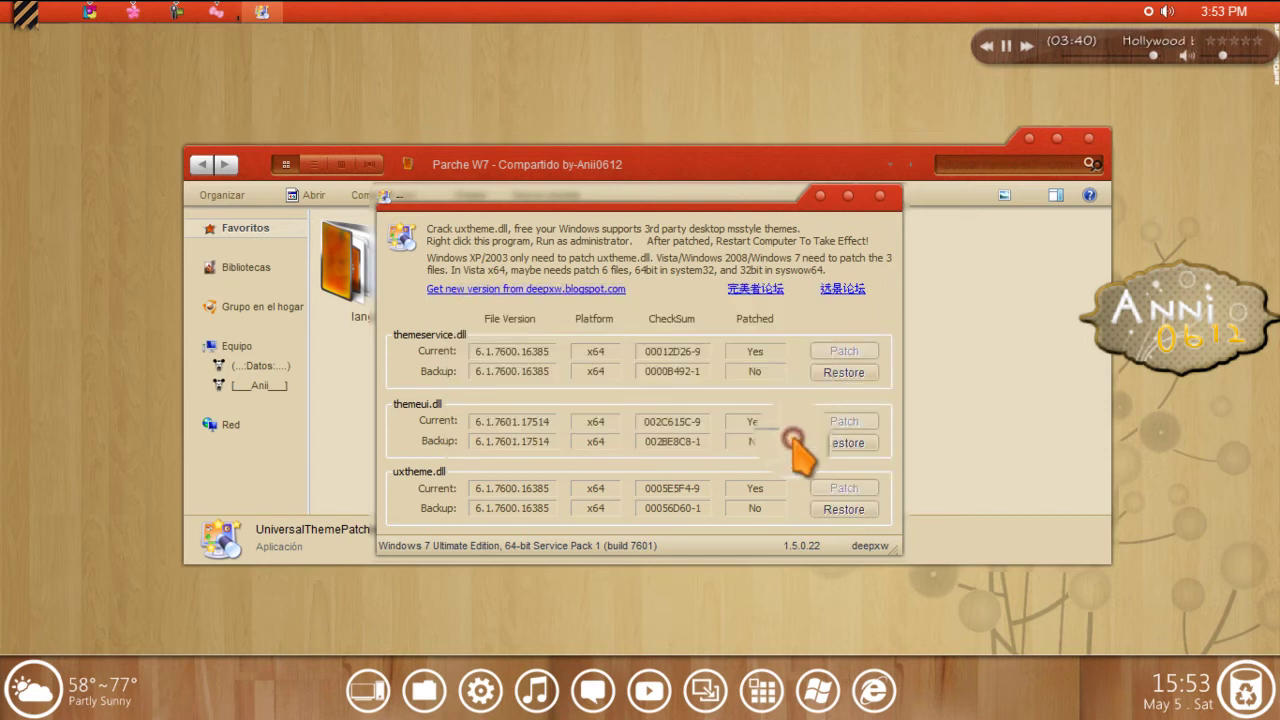
click(879, 194)
Close the Parche W7 folder and open the Frost Aero folder inside Theme in the desktop's Theme Frost folder.
drag(848, 342, 448, 333)
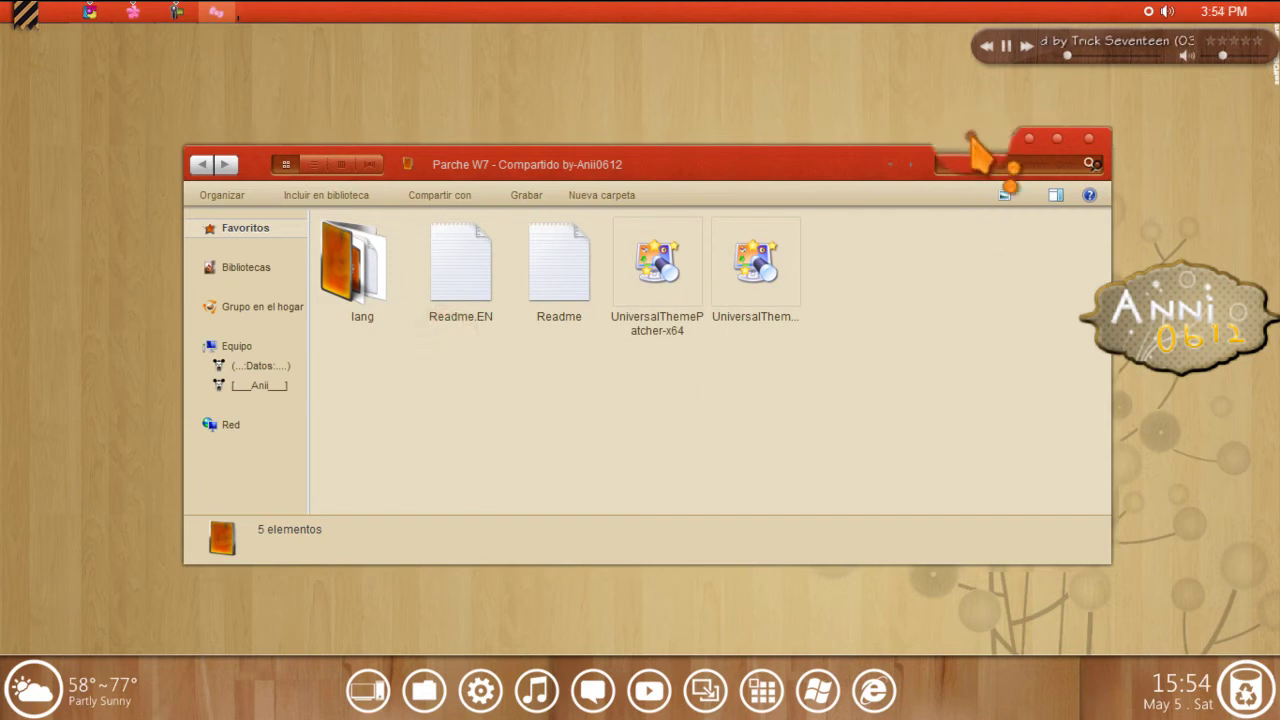
drag(978, 150, 968, 161)
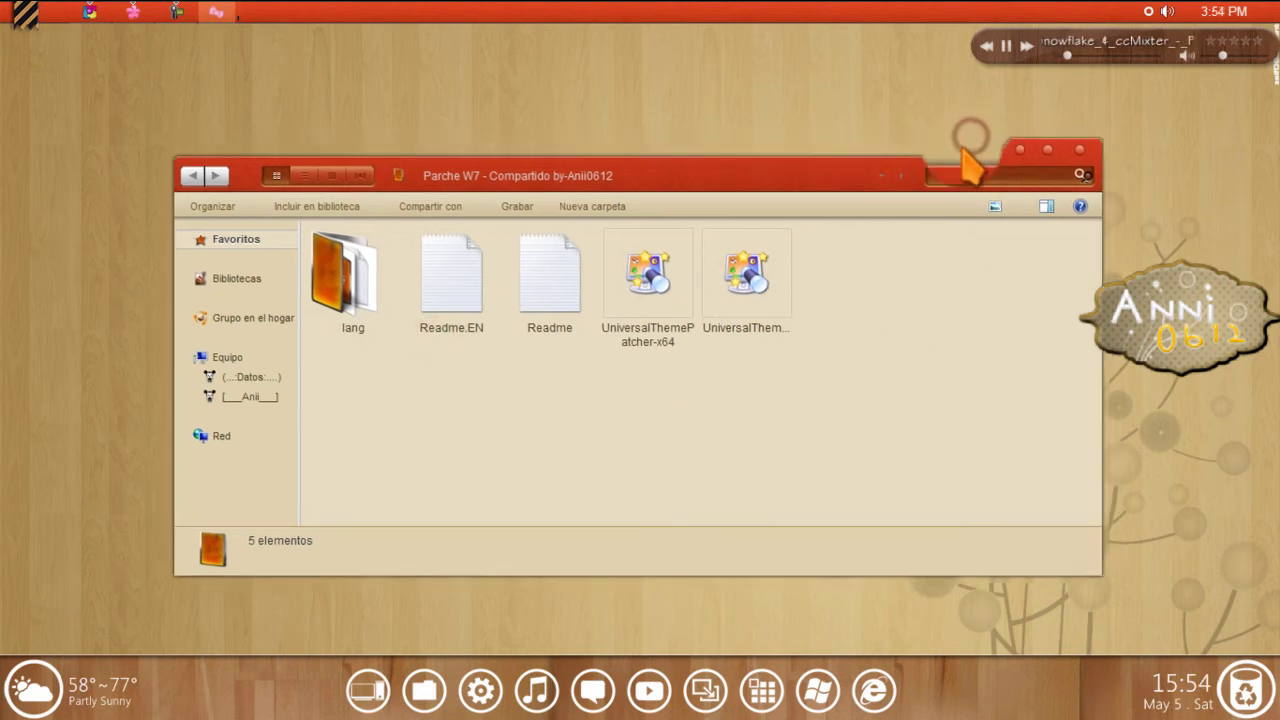
click(1080, 150)
double_click(674, 318)
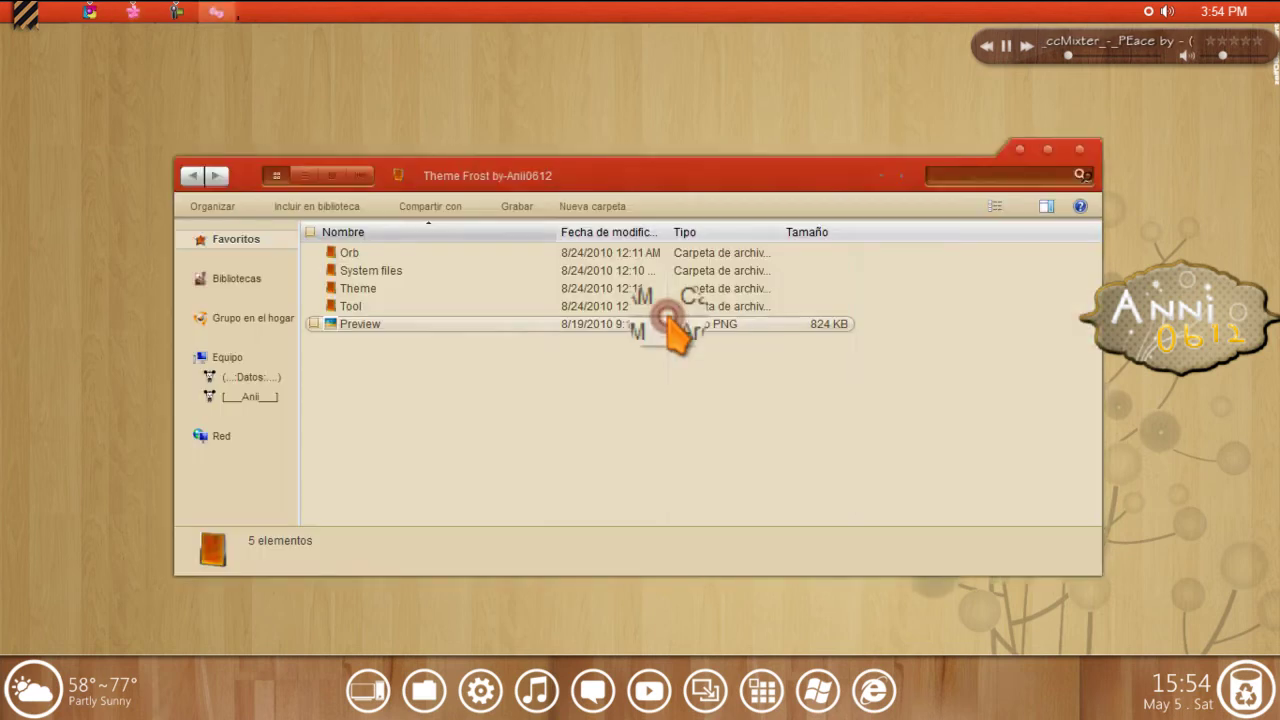
click(395, 320)
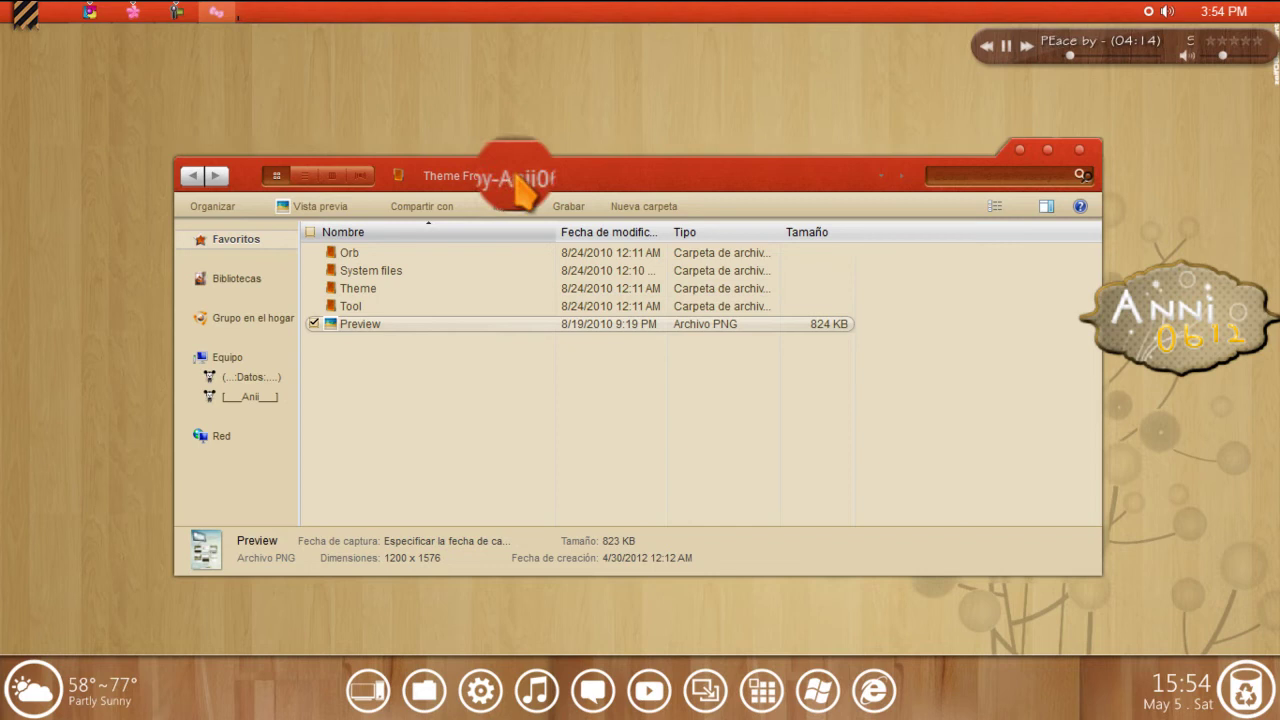
double_click(362, 288)
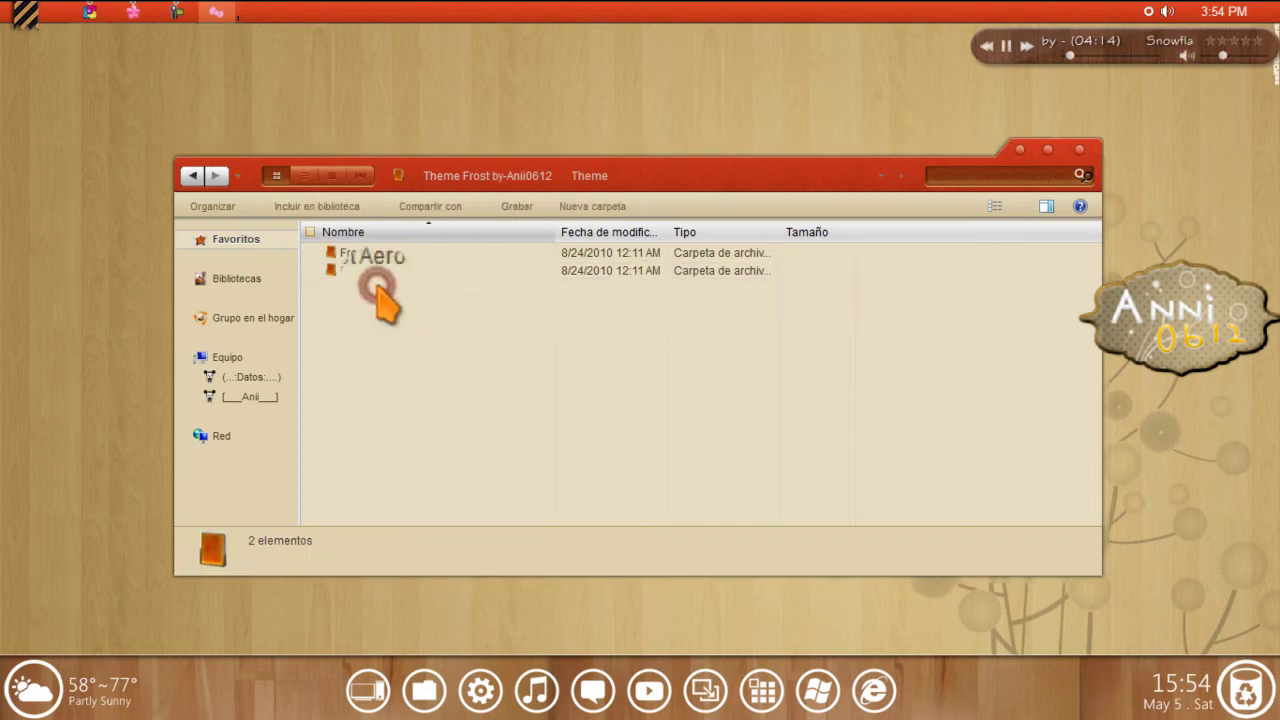
double_click(362, 280)
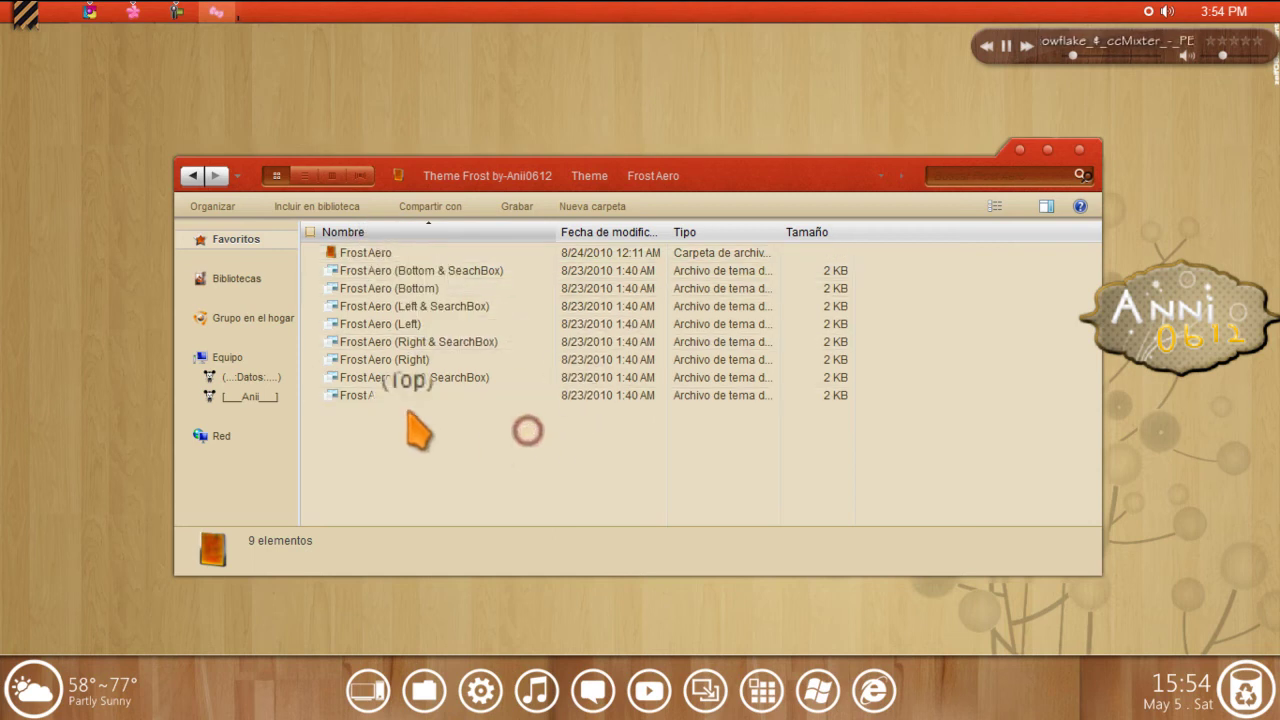
Copy the inner Frost Aero folder together with the Frost Aero (Left & SearchBox) theme file, and close the folder window.
click(405, 288)
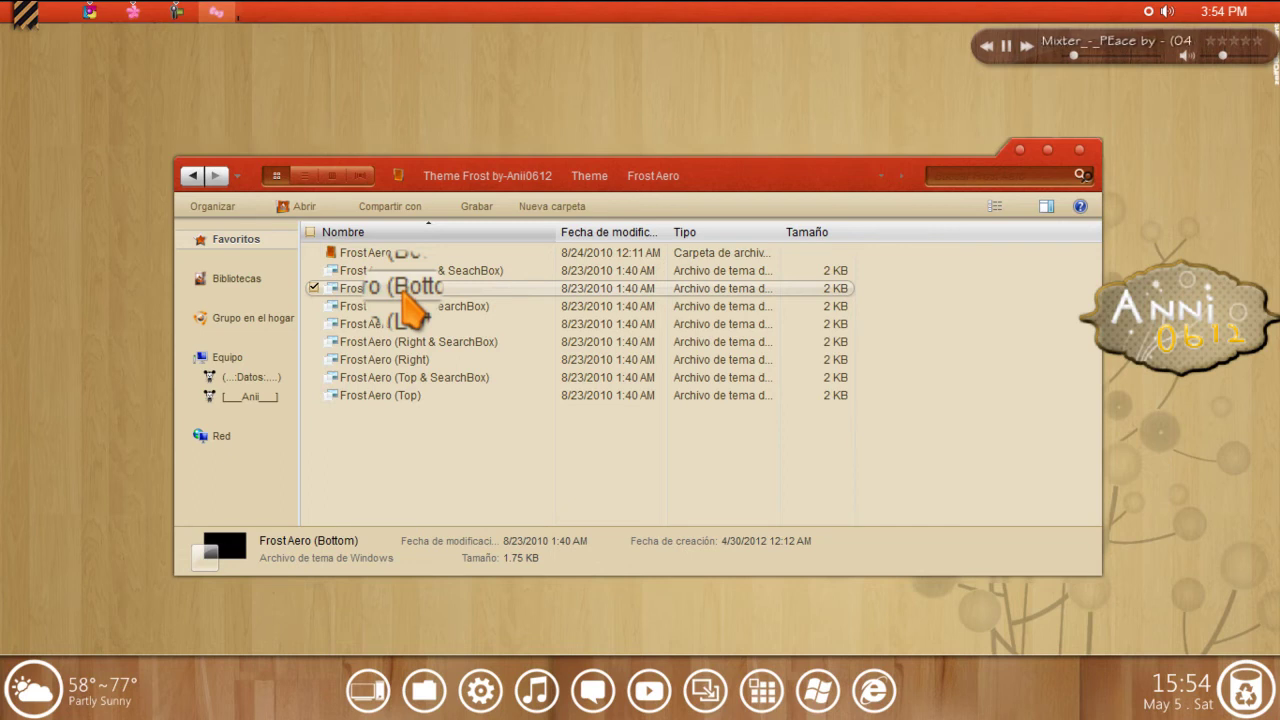
click(408, 305)
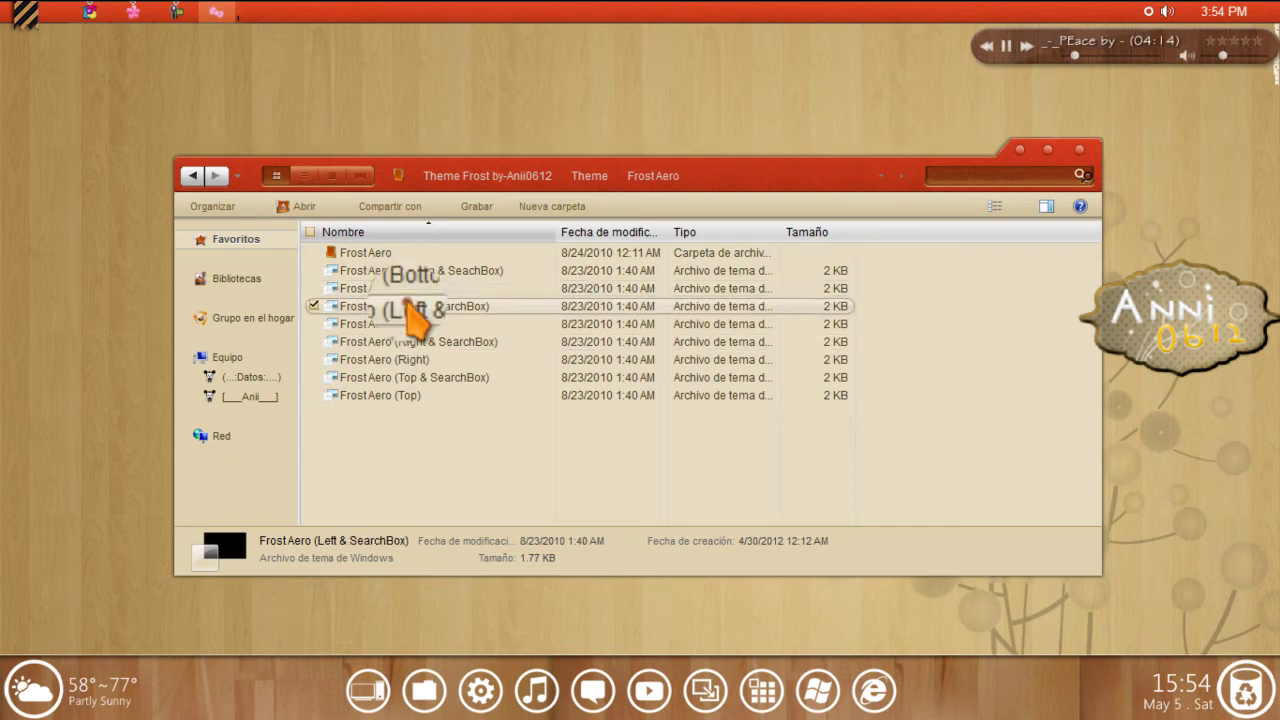
ctrl+click(385, 252)
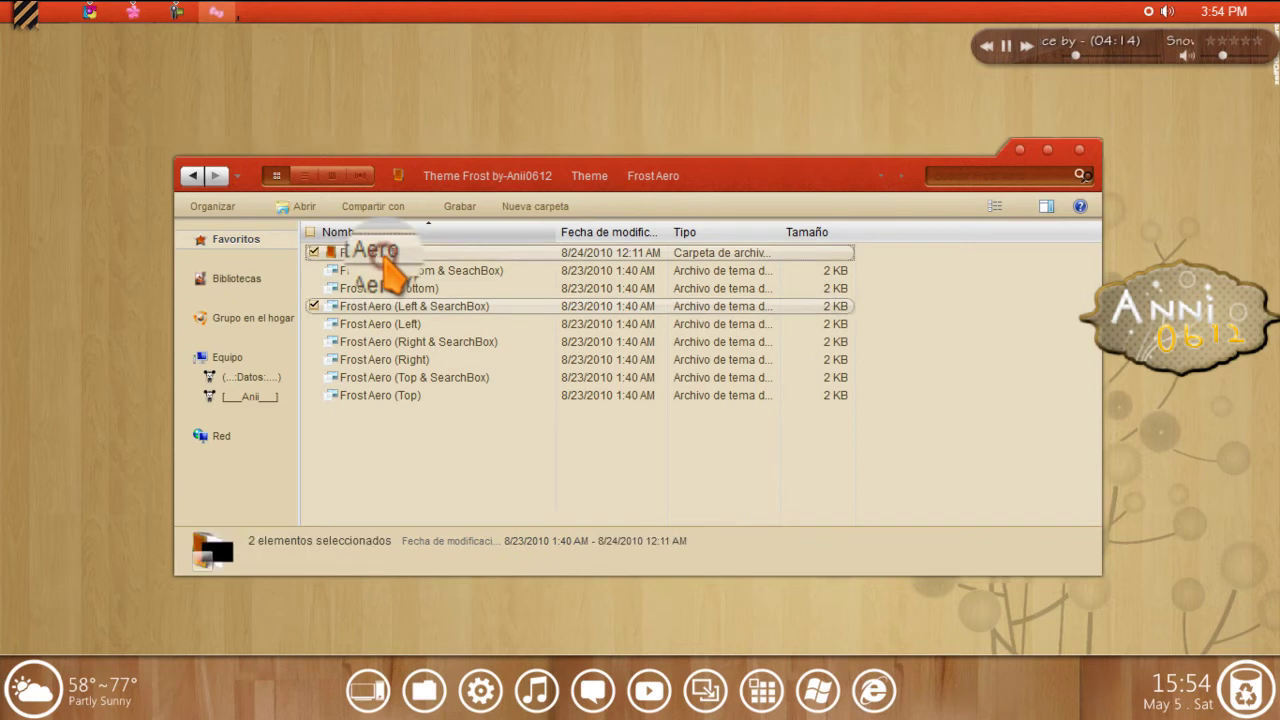
right_click(385, 252)
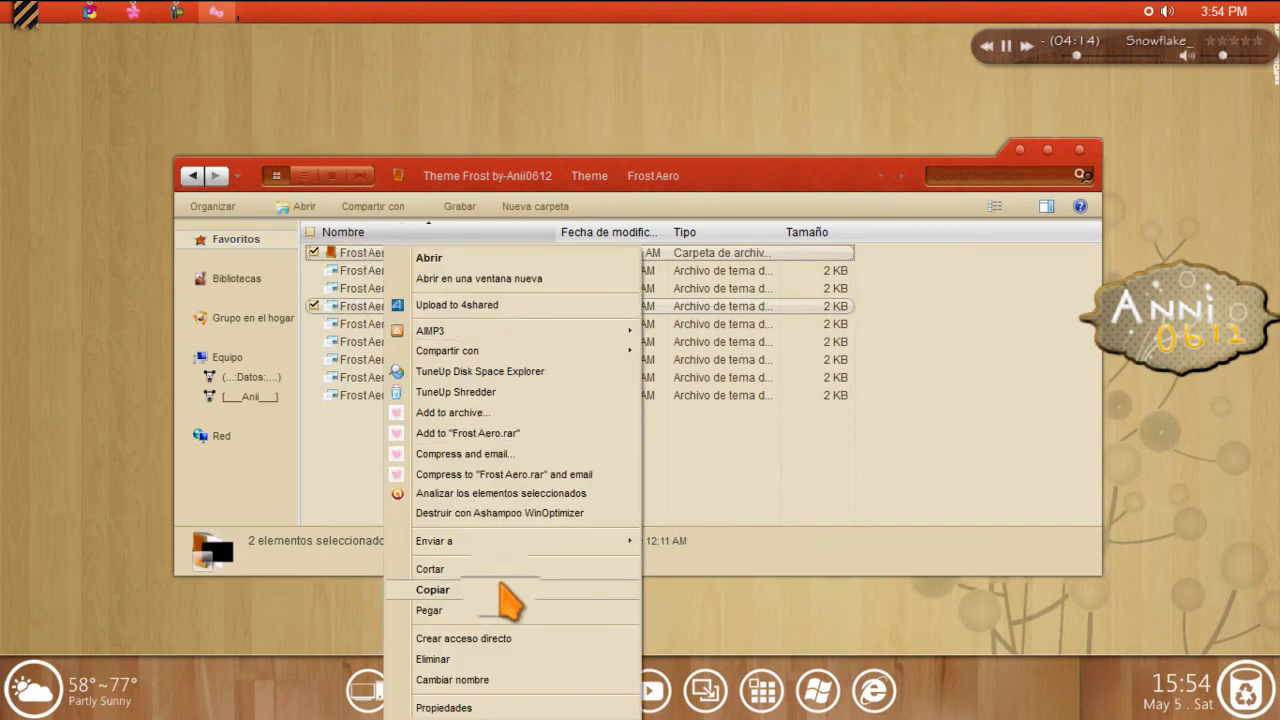
click(1079, 149)
Open the Windows folder on the (...:Datos:....) drive of the computer.
key(super)
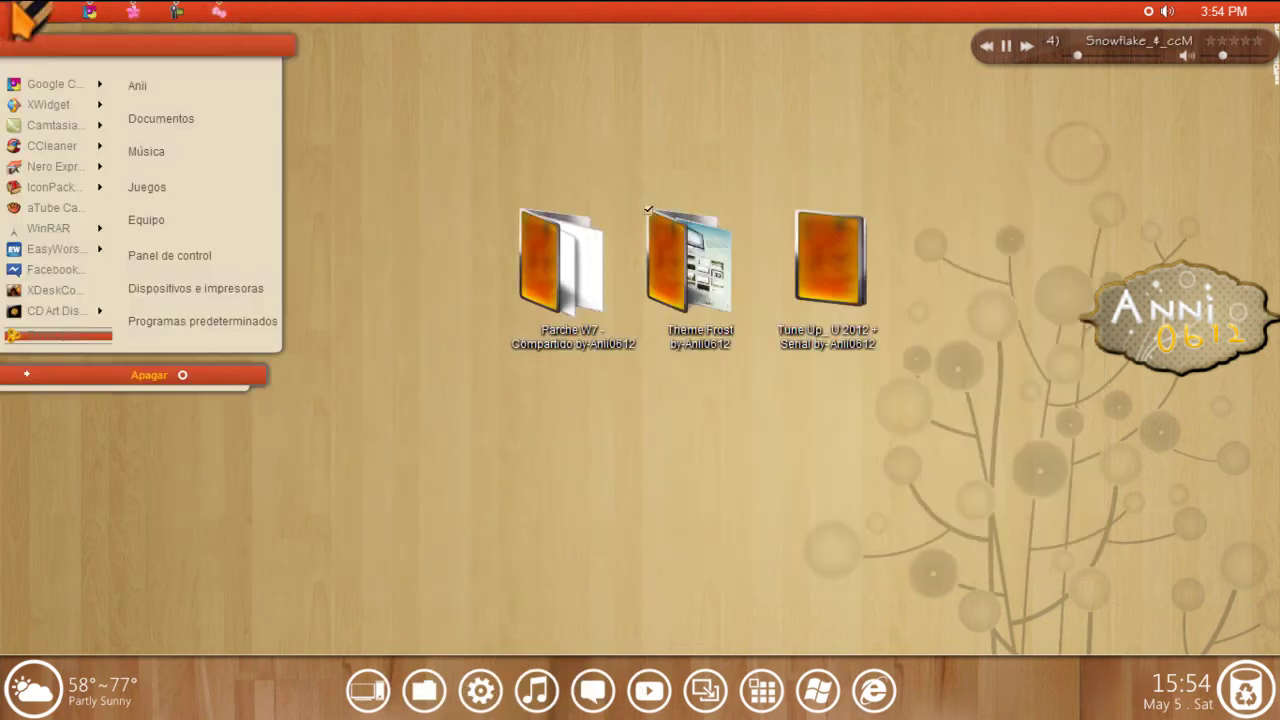
click(206, 221)
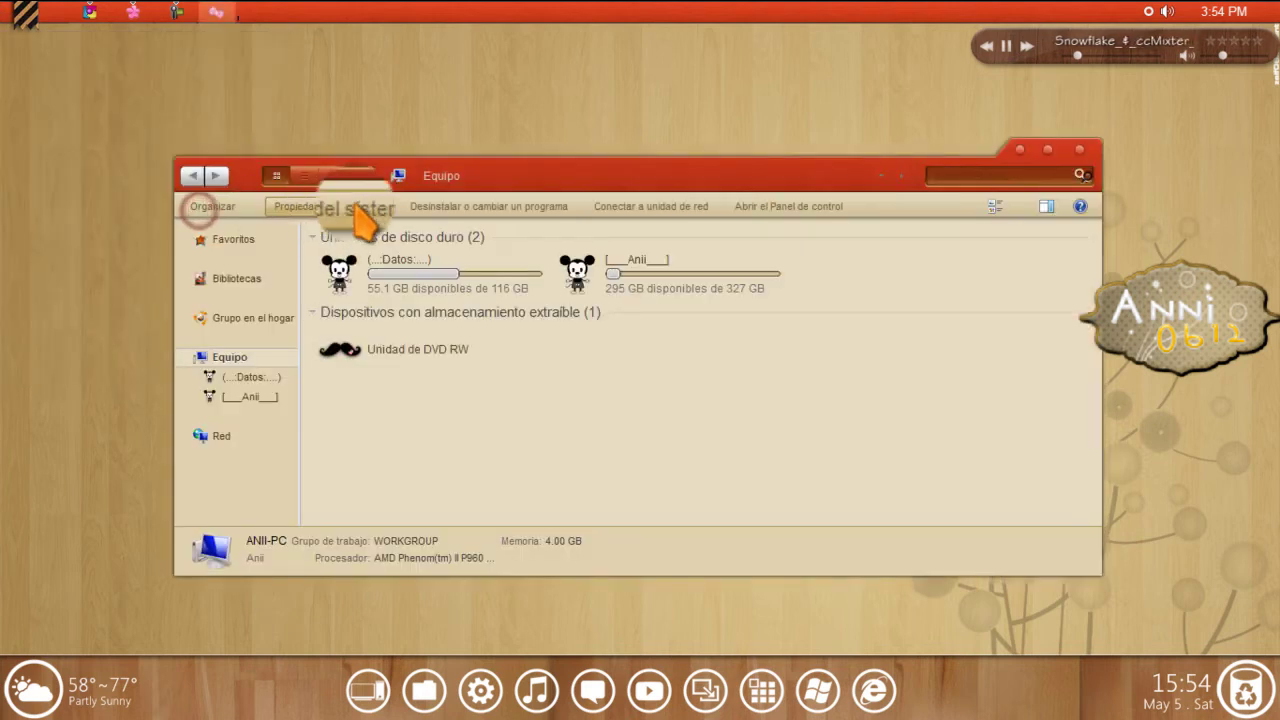
double_click(416, 275)
click(380, 416)
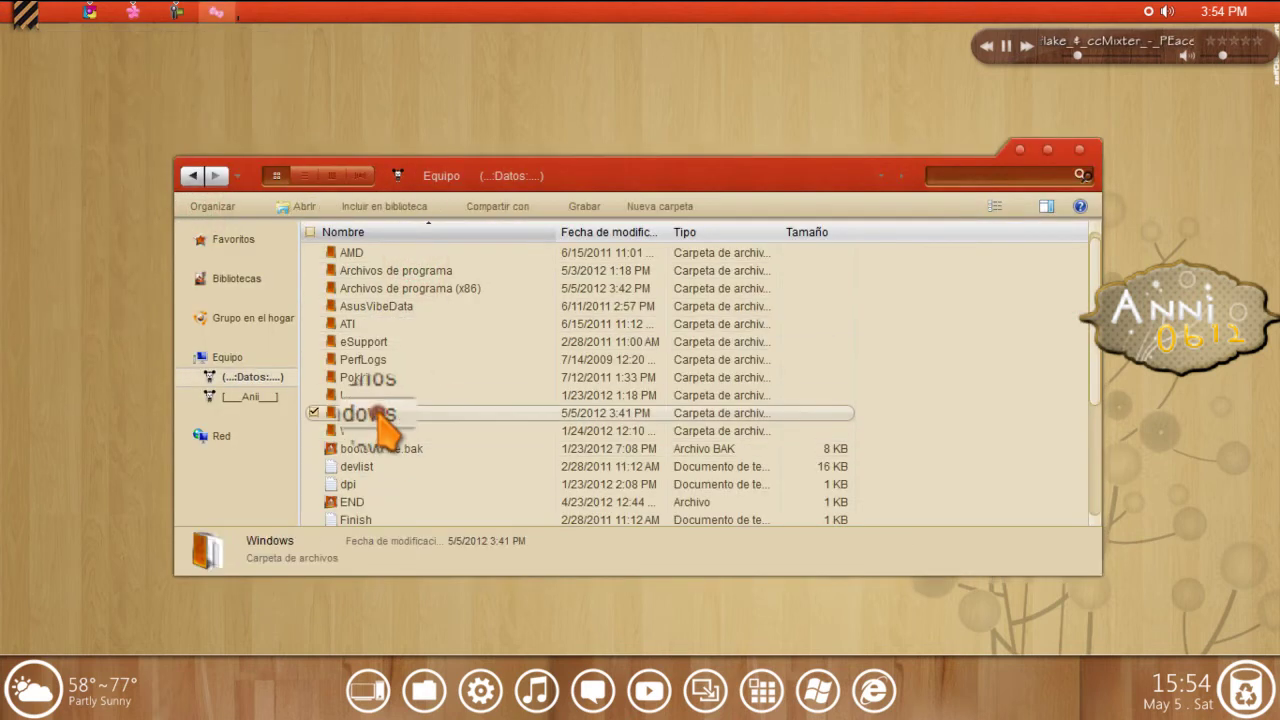
double_click(380, 416)
Open the Themes folder inside Resources as the theme's copy destination, and close the folder window.
key(r)
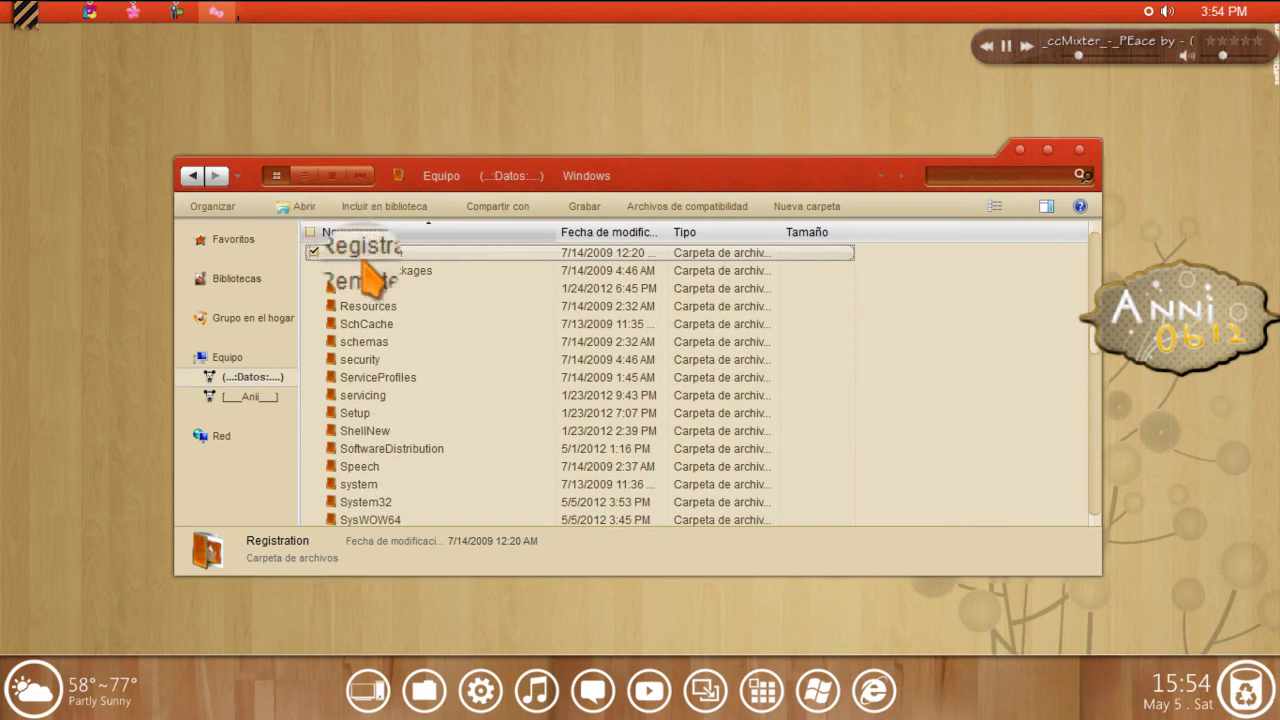
click(380, 305)
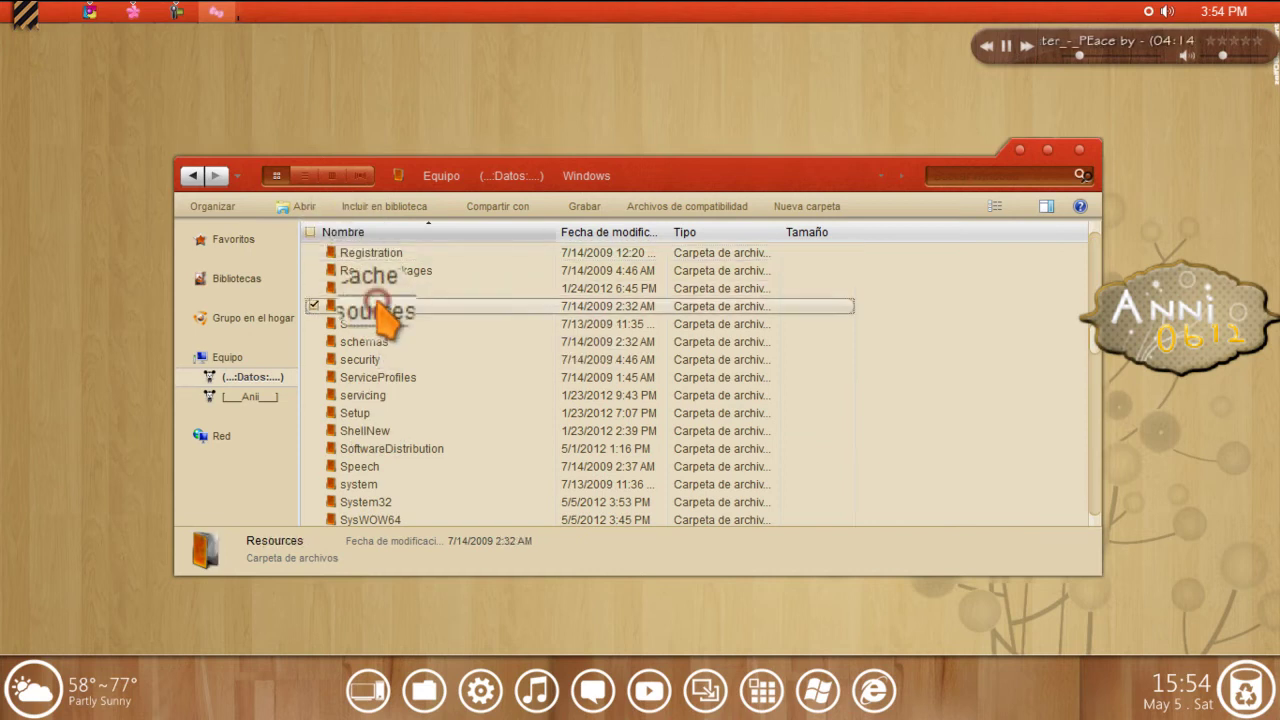
double_click(380, 305)
click(374, 272)
double_click(374, 272)
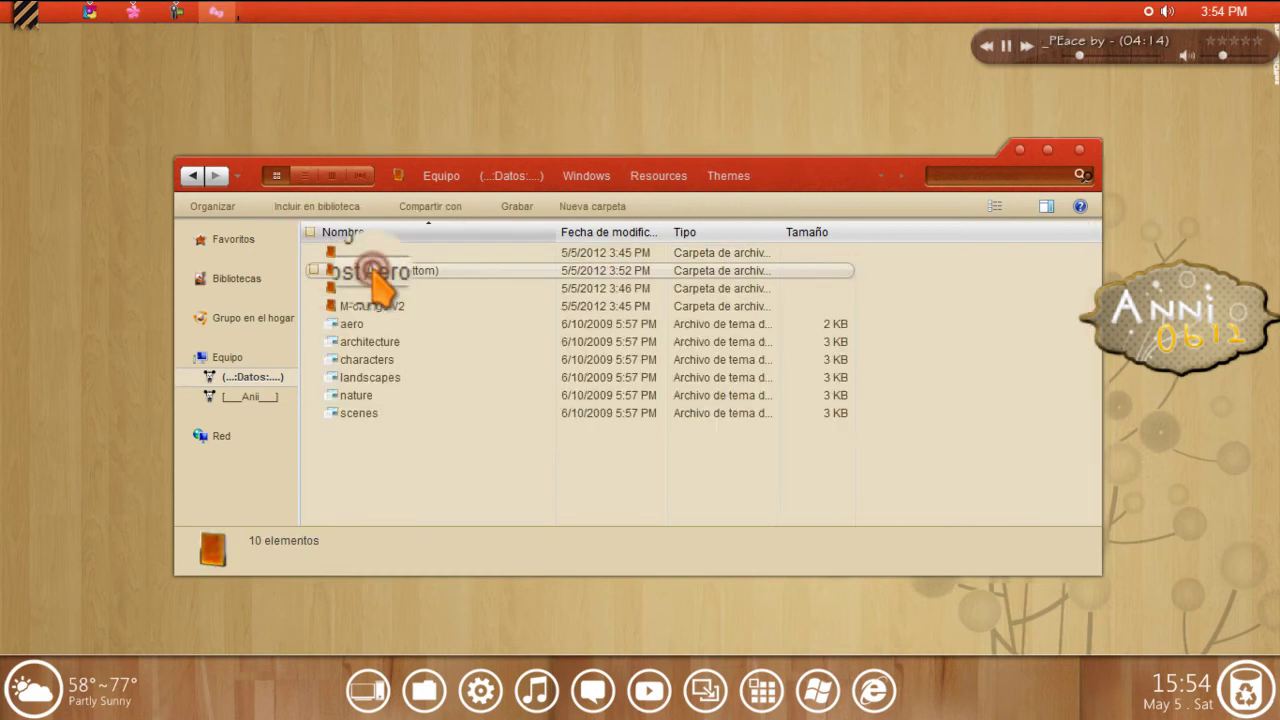
right_click(444, 490)
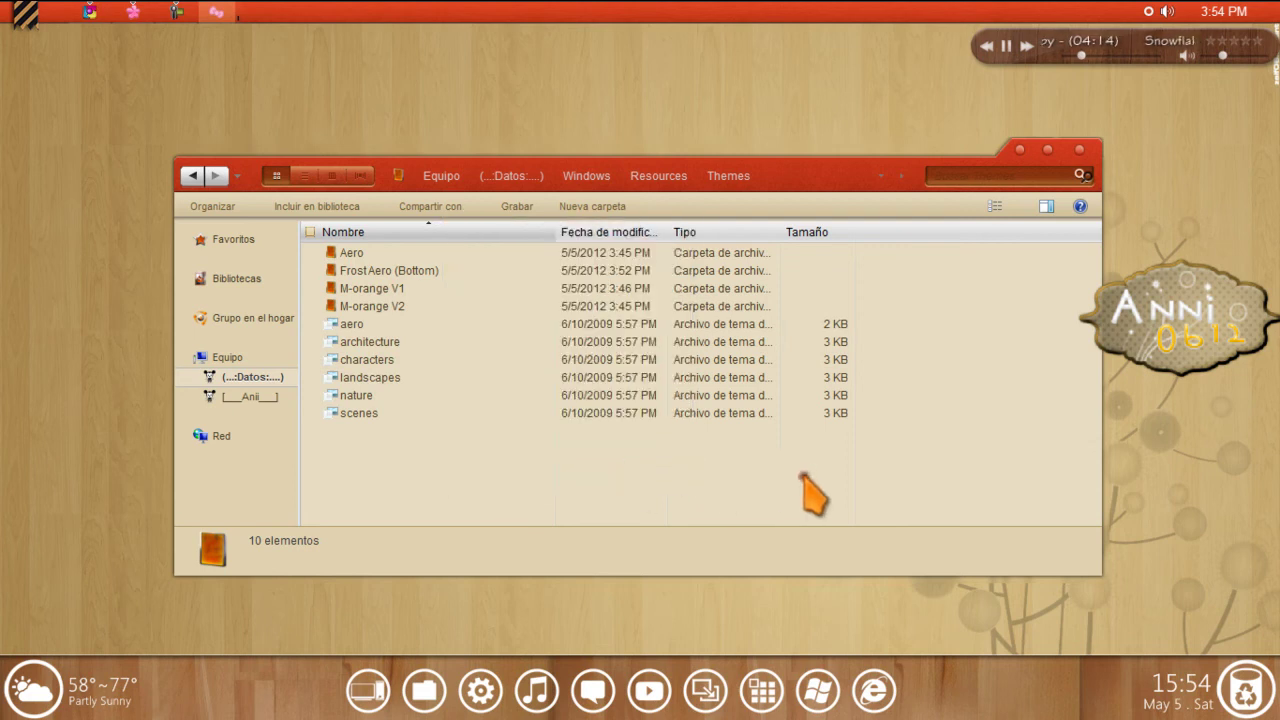
click(1079, 149)
Open the desktop's personalization settings, look through the available themes, and close the window.
right_click(935, 170)
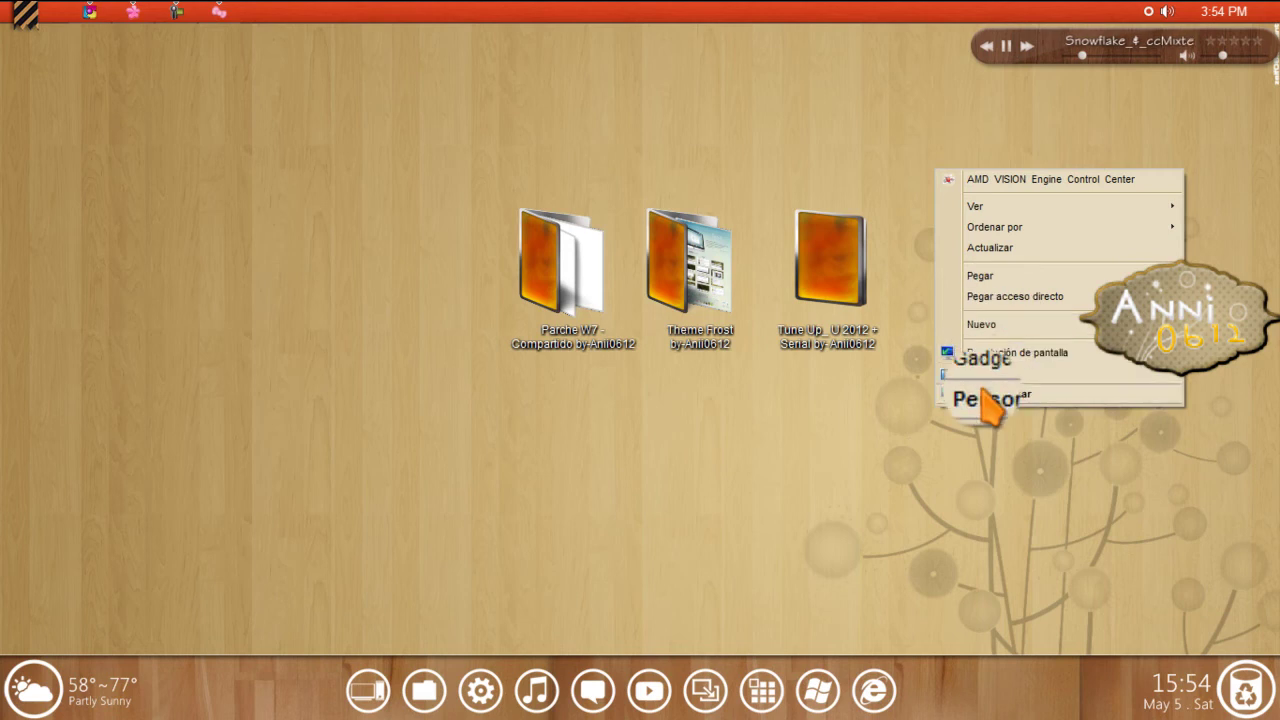
click(988, 390)
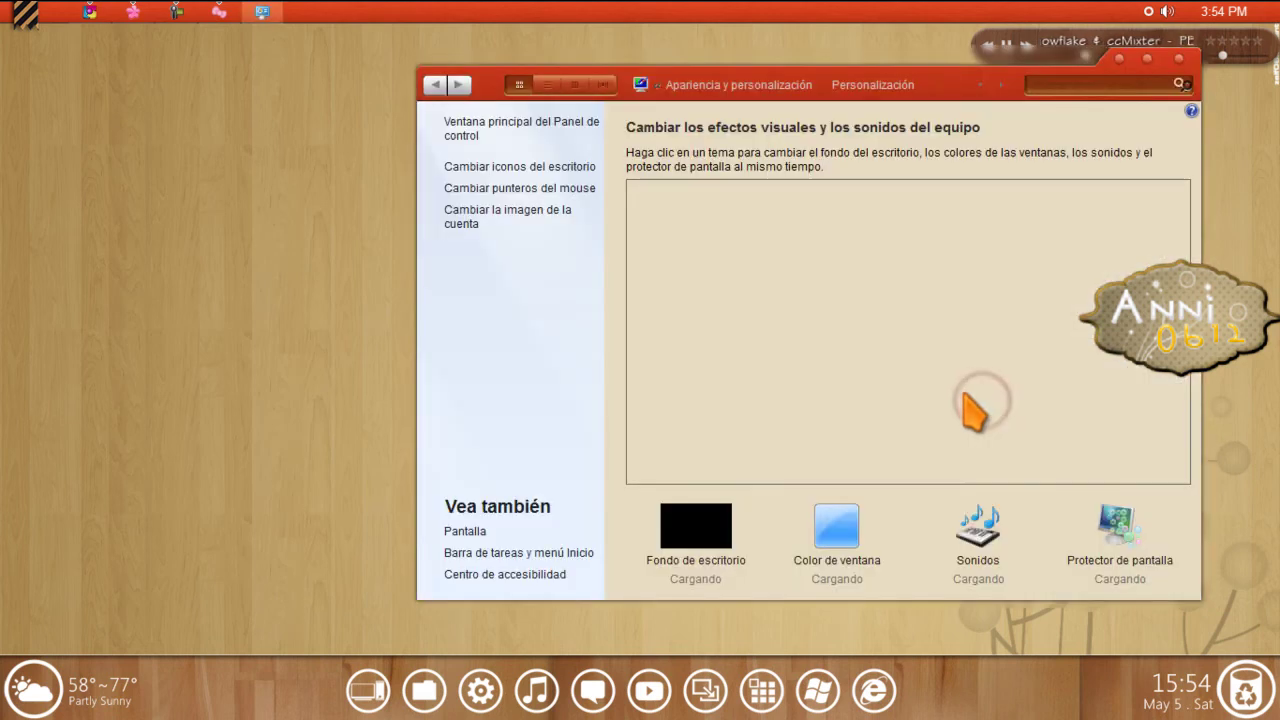
drag(909, 86, 769, 102)
drag(1047, 285, 1017, 409)
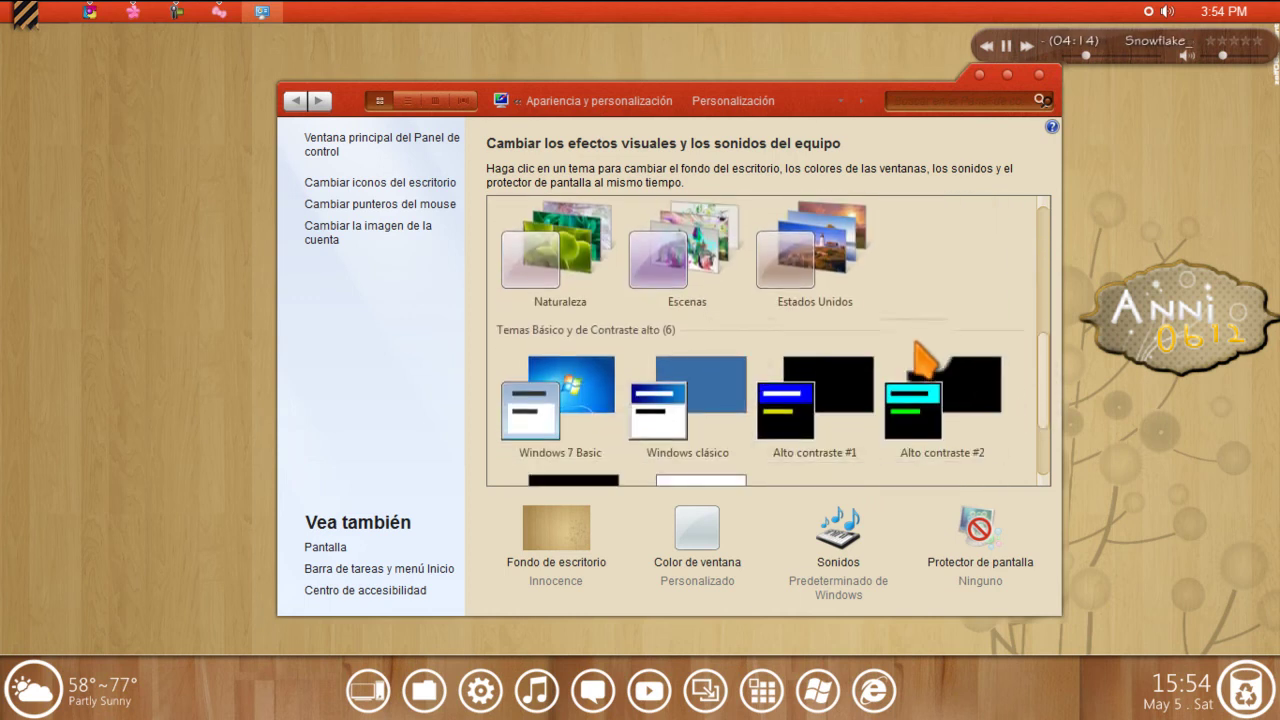
drag(1010, 350, 1041, 208)
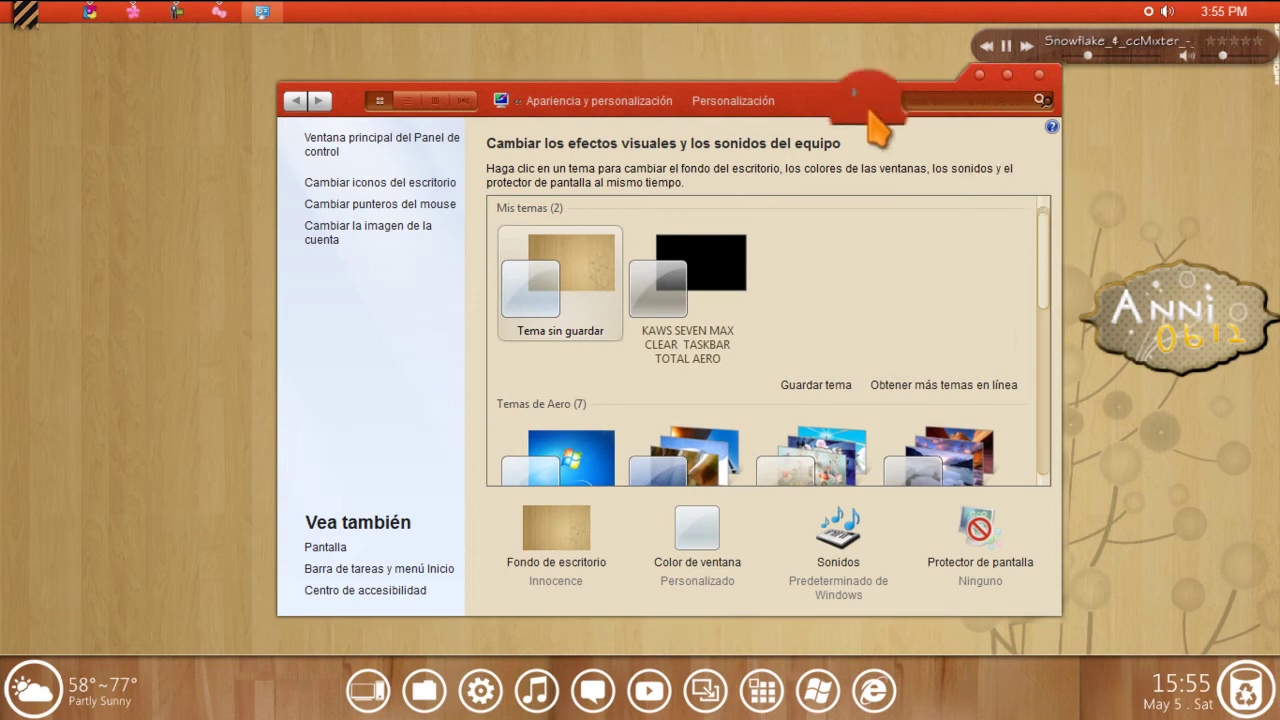
drag(848, 90, 808, 101)
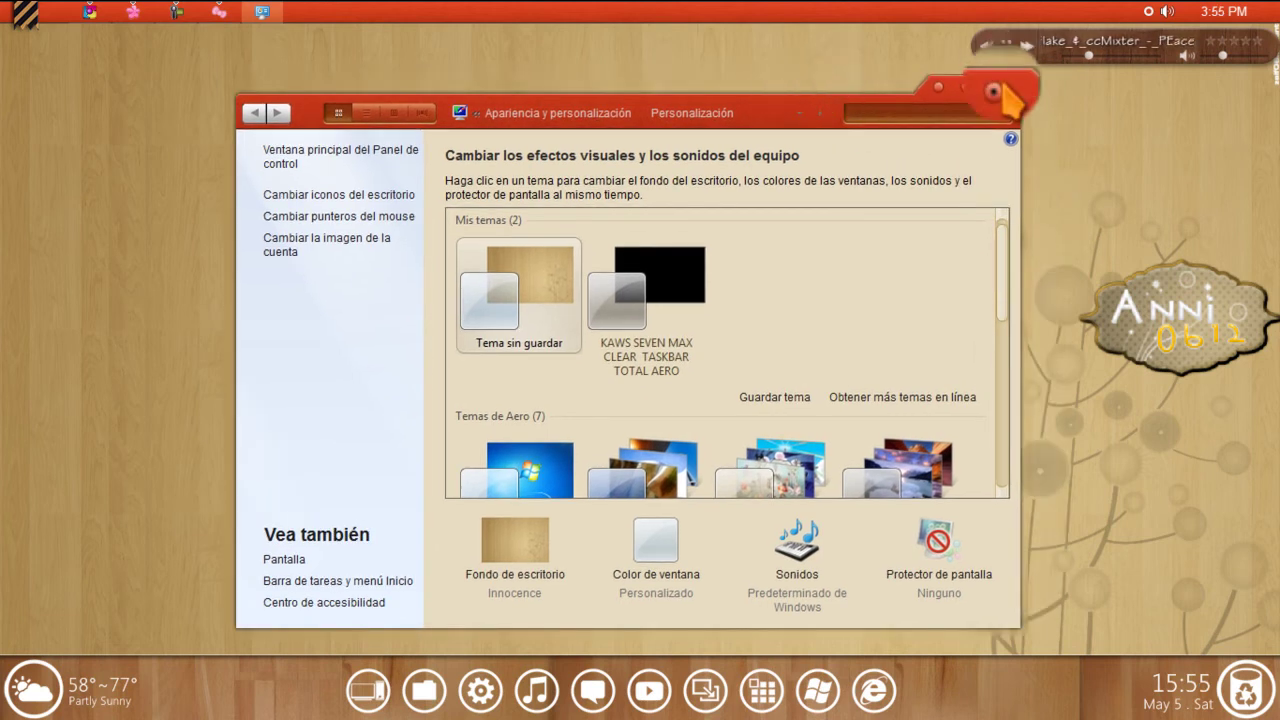
click(995, 91)
Move the three desktop folders together one icon position to the left, and clear the selection.
drag(960, 165, 594, 429)
click(830, 422)
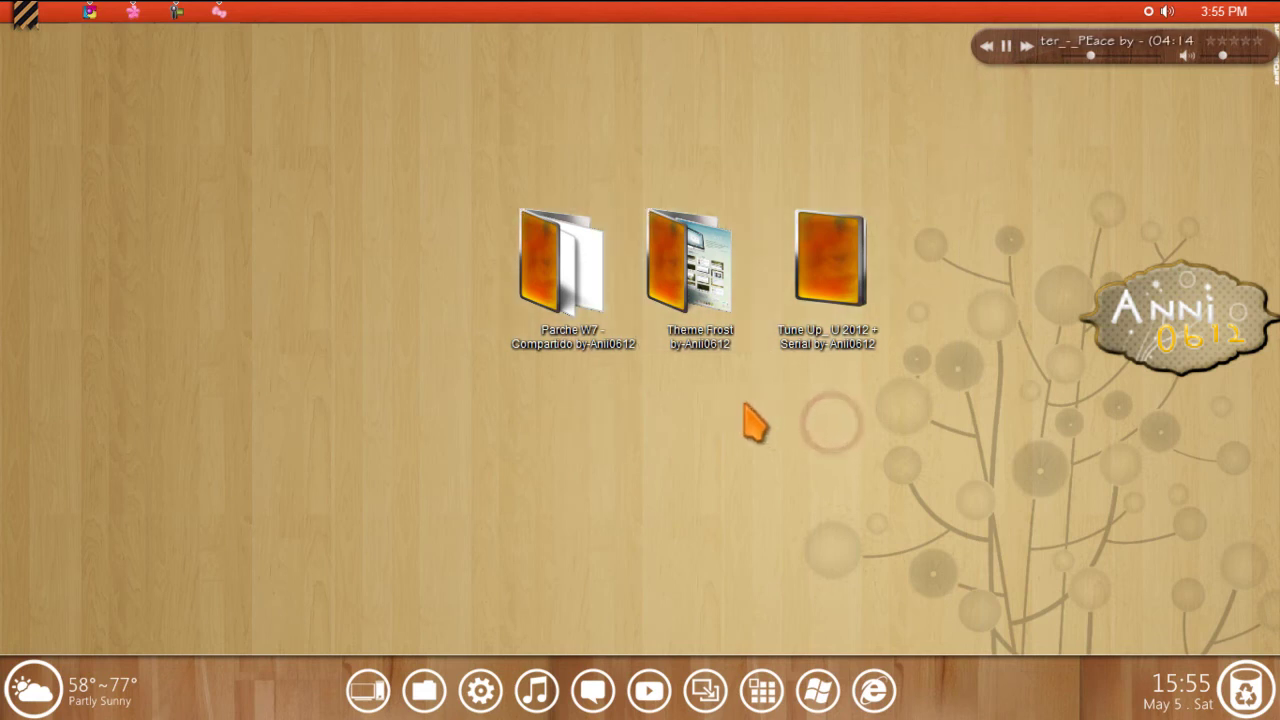
drag(970, 166, 525, 392)
click(722, 372)
drag(975, 147, 637, 390)
drag(690, 268, 565, 265)
drag(841, 195, 560, 428)
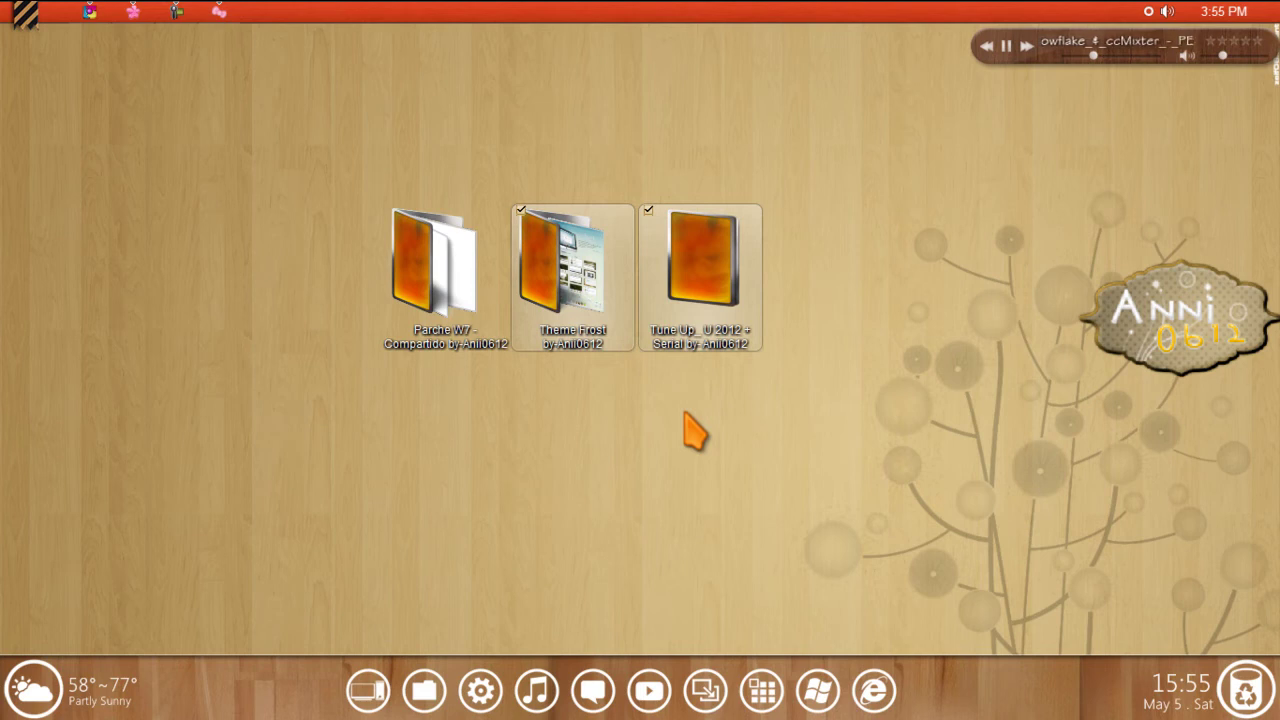
click(686, 412)
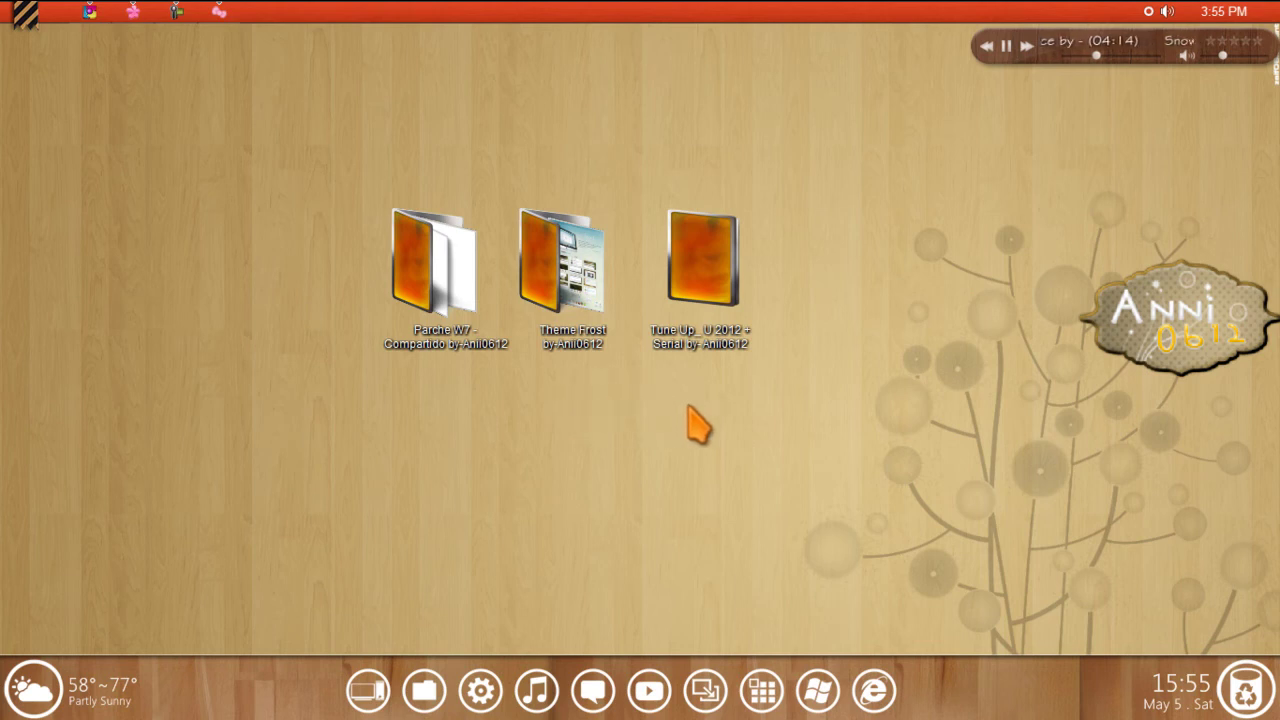
Move the Parche W7 folder to the right of the Tune Up folder on the desktop.
drag(829, 196, 640, 420)
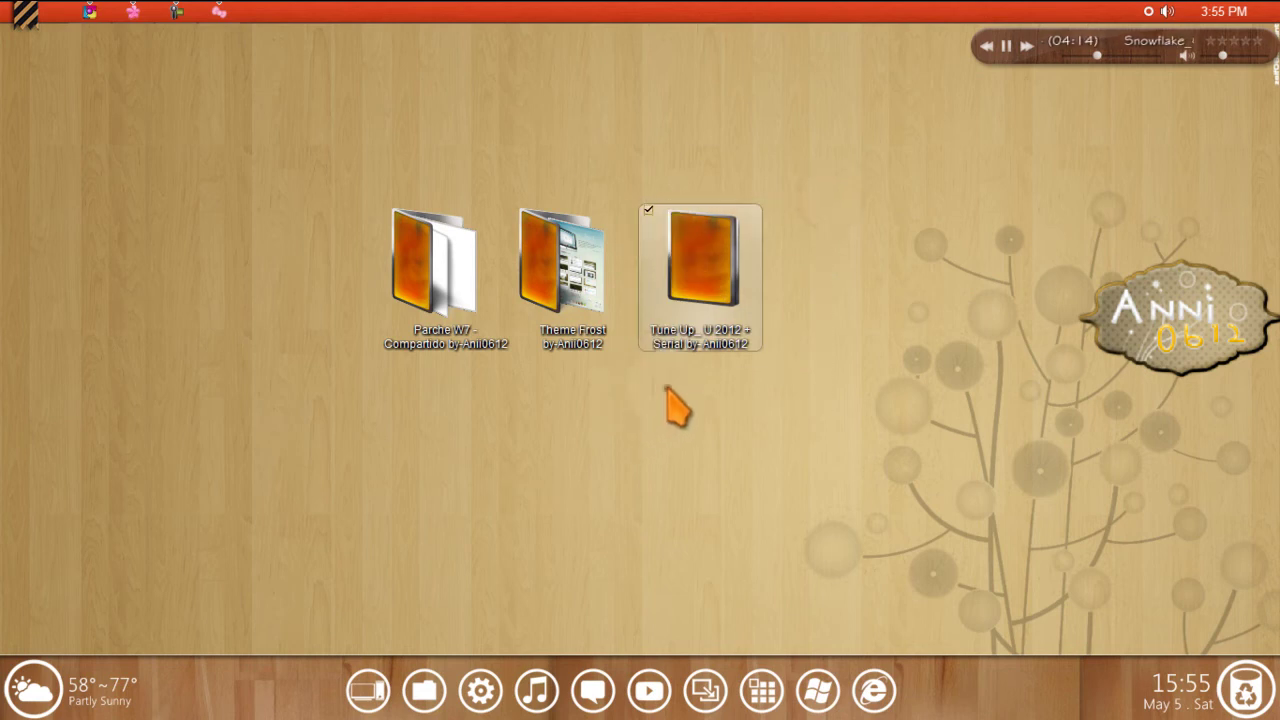
click(668, 390)
drag(620, 369, 443, 371)
click(440, 352)
drag(432, 250, 820, 258)
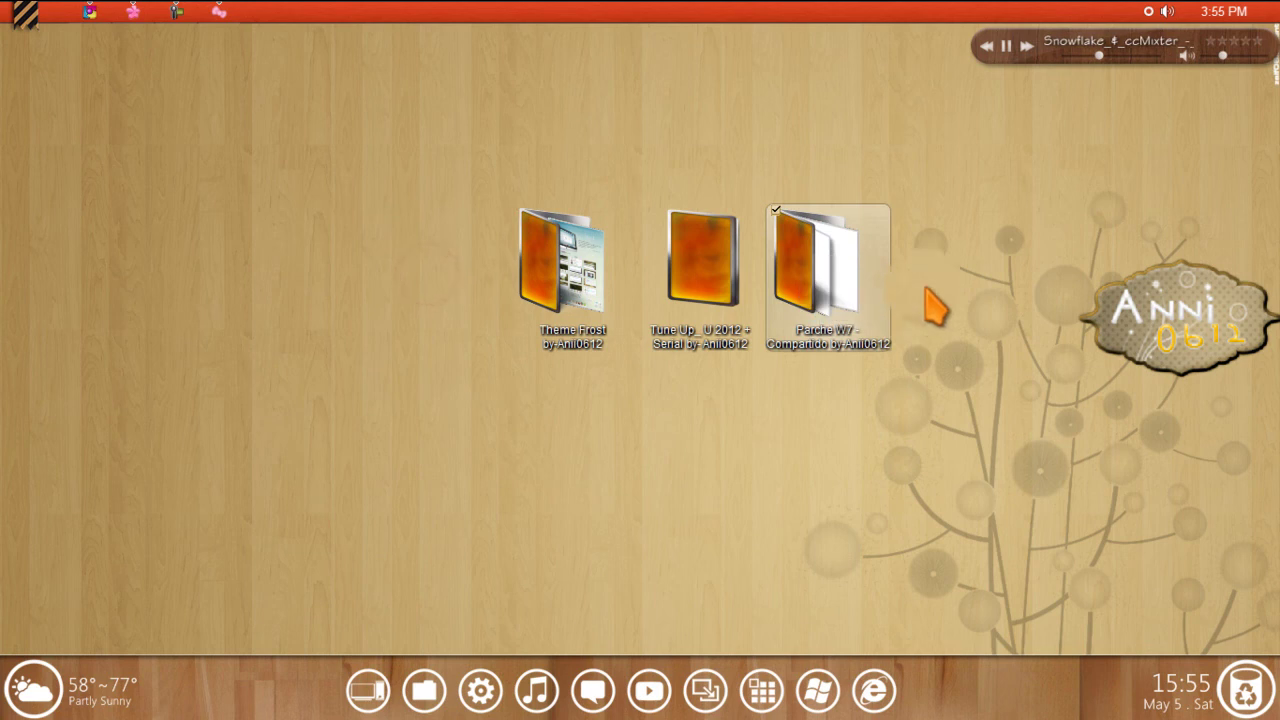
Open the Parche W7 folder, check the UniversalThemePatcher-x86 and UniversalThemePatcher-x64 files, and close the folder.
drag(926, 232, 697, 450)
click(794, 423)
drag(720, 309, 797, 300)
double_click(796, 294)
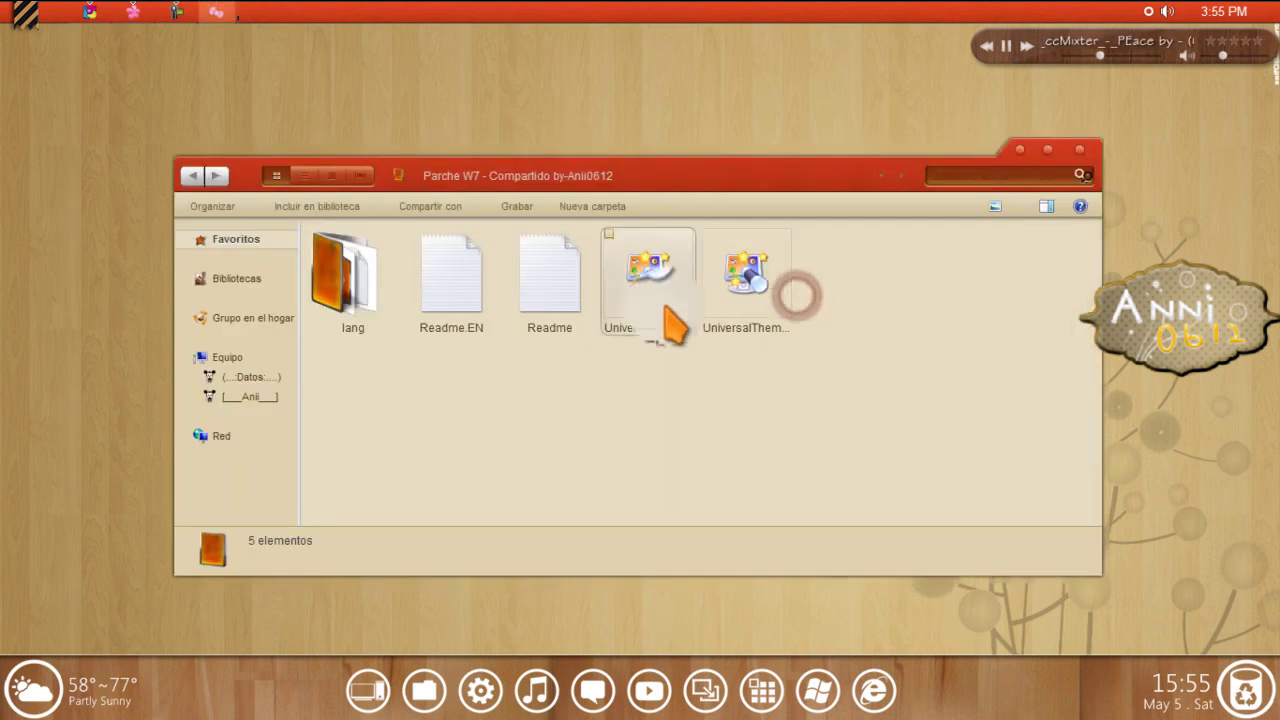
click(757, 285)
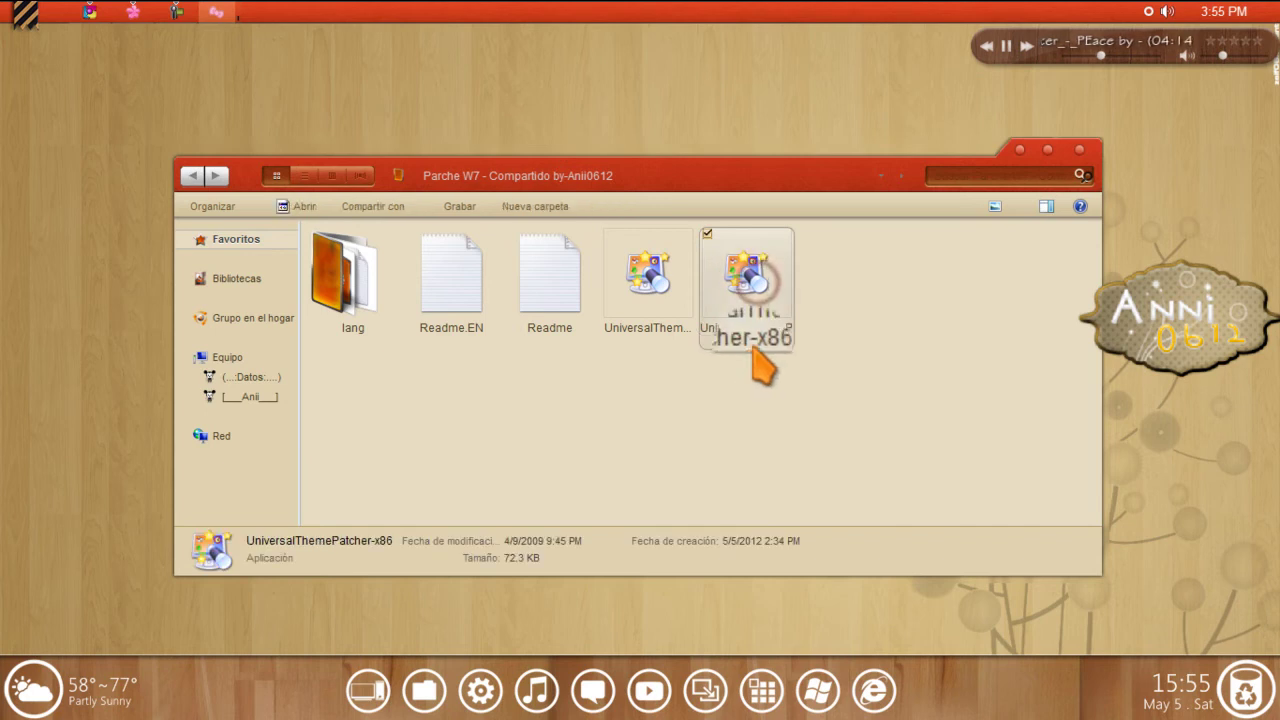
click(665, 297)
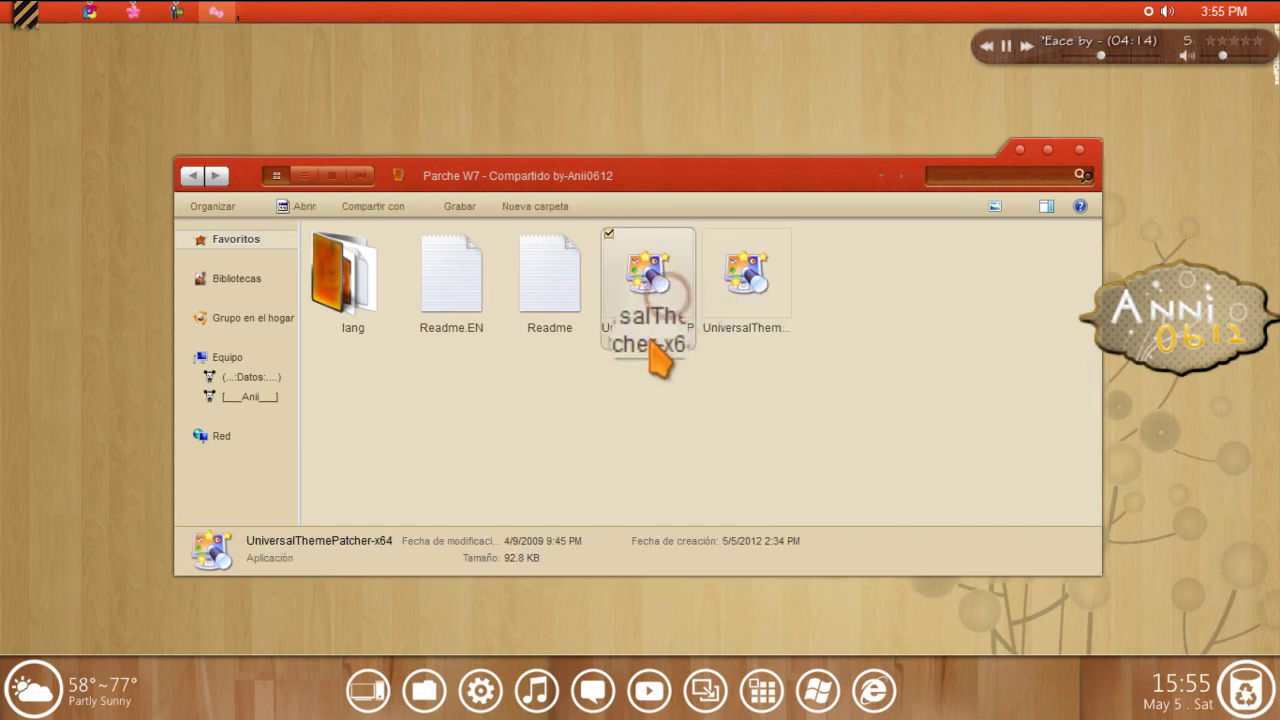
click(1079, 149)
Open the Preview image in the desktop's Theme Frost folder.
click(697, 280)
double_click(594, 292)
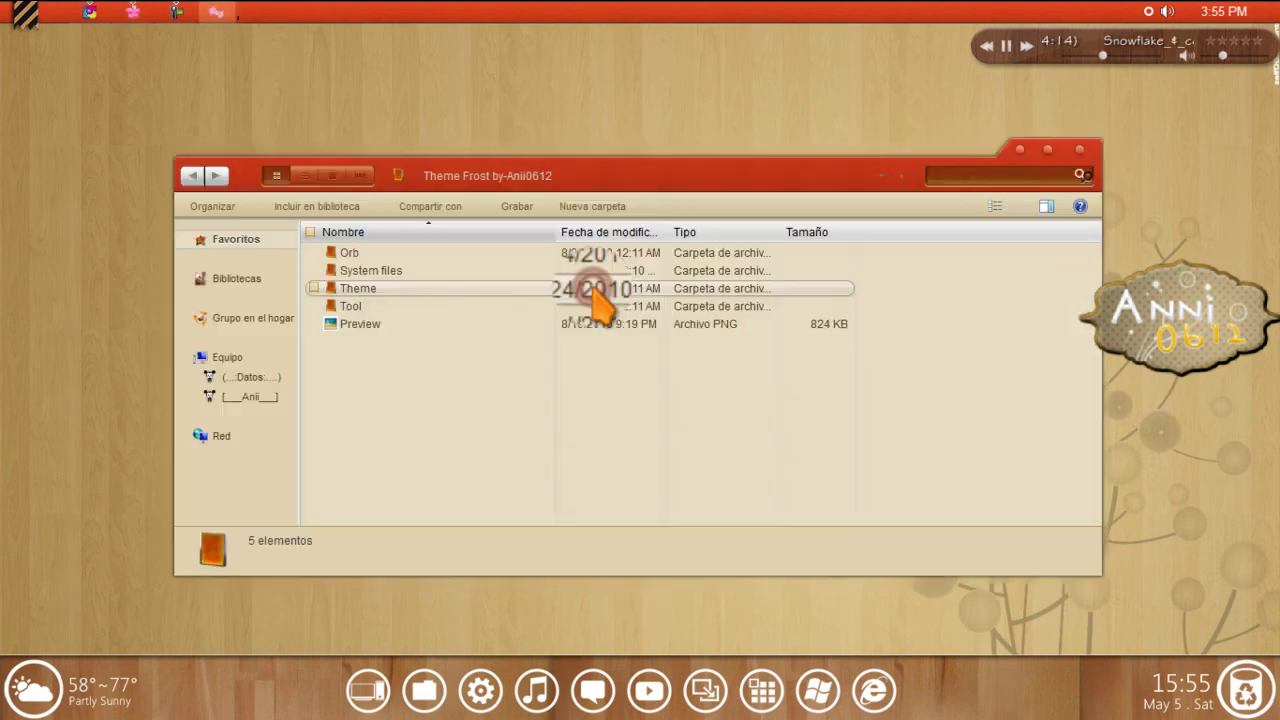
click(422, 326)
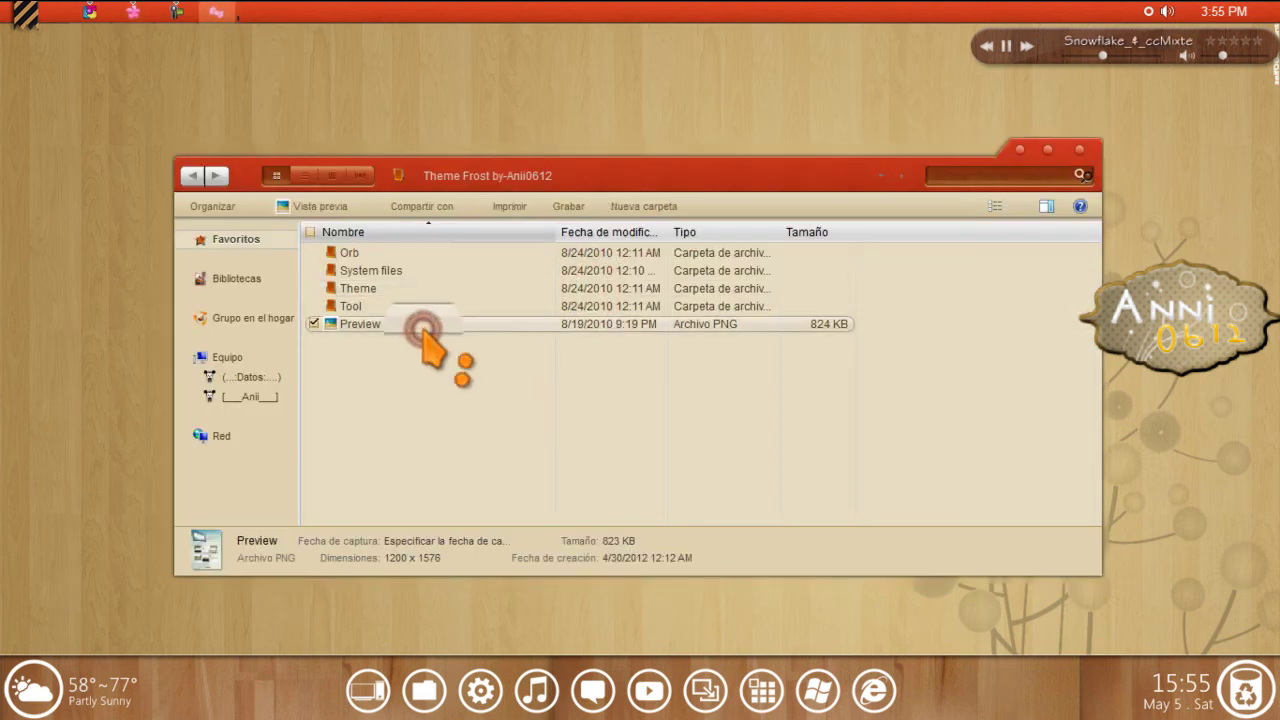
double_click(422, 326)
Examine the feature thumbnails in the Preview image at 100% zoom, and close the image and its folder.
scroll(449, 429, up, 5)
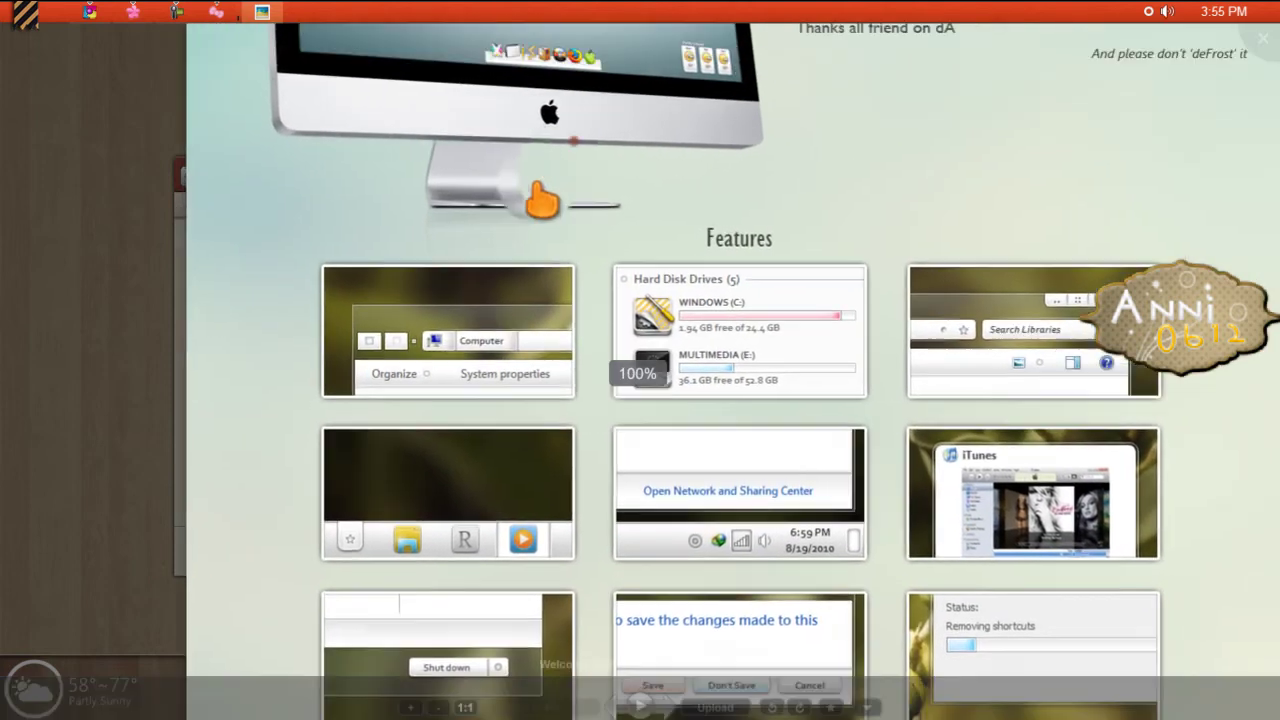
drag(542, 200, 586, 251)
drag(541, 410, 712, 386)
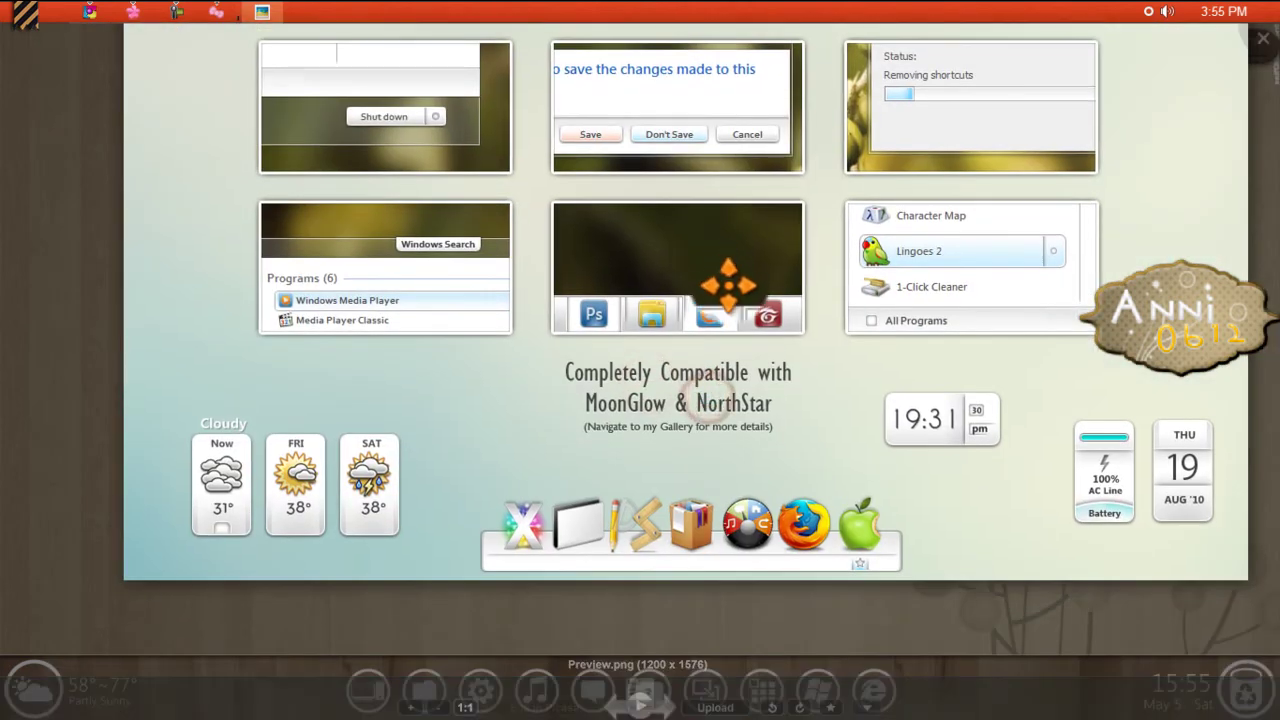
drag(727, 285, 723, 391)
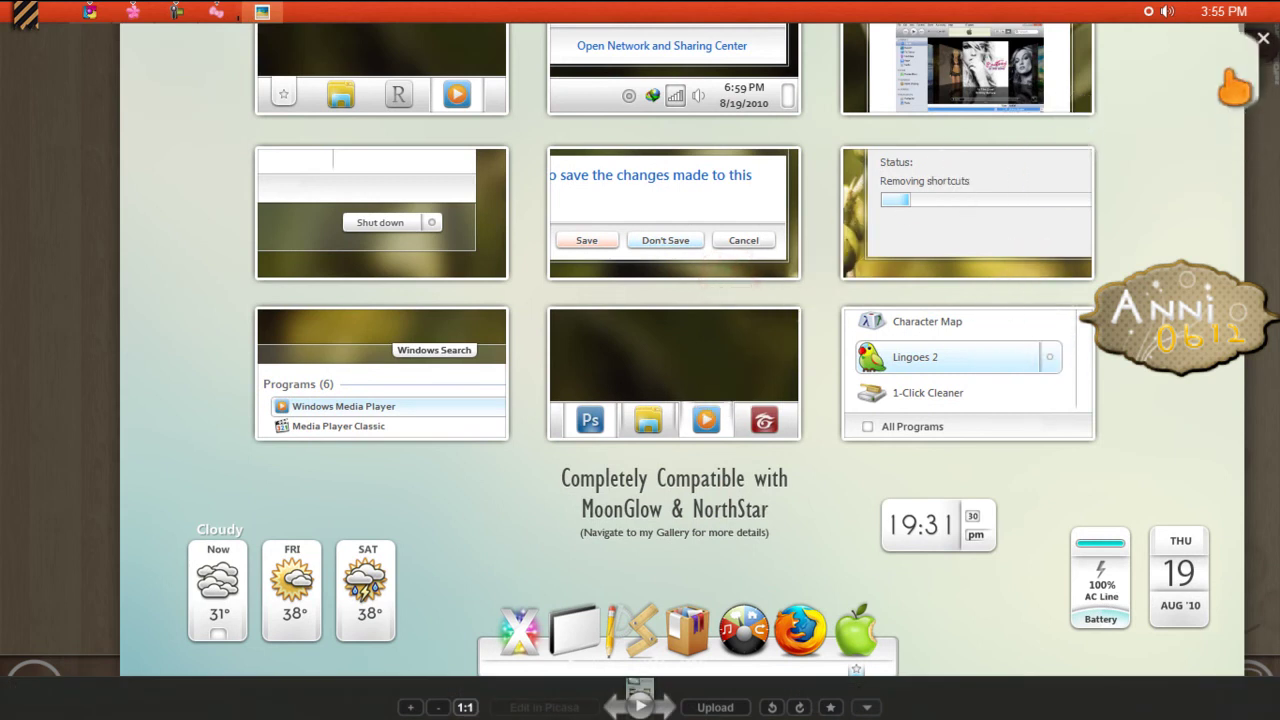
click(1263, 38)
click(672, 350)
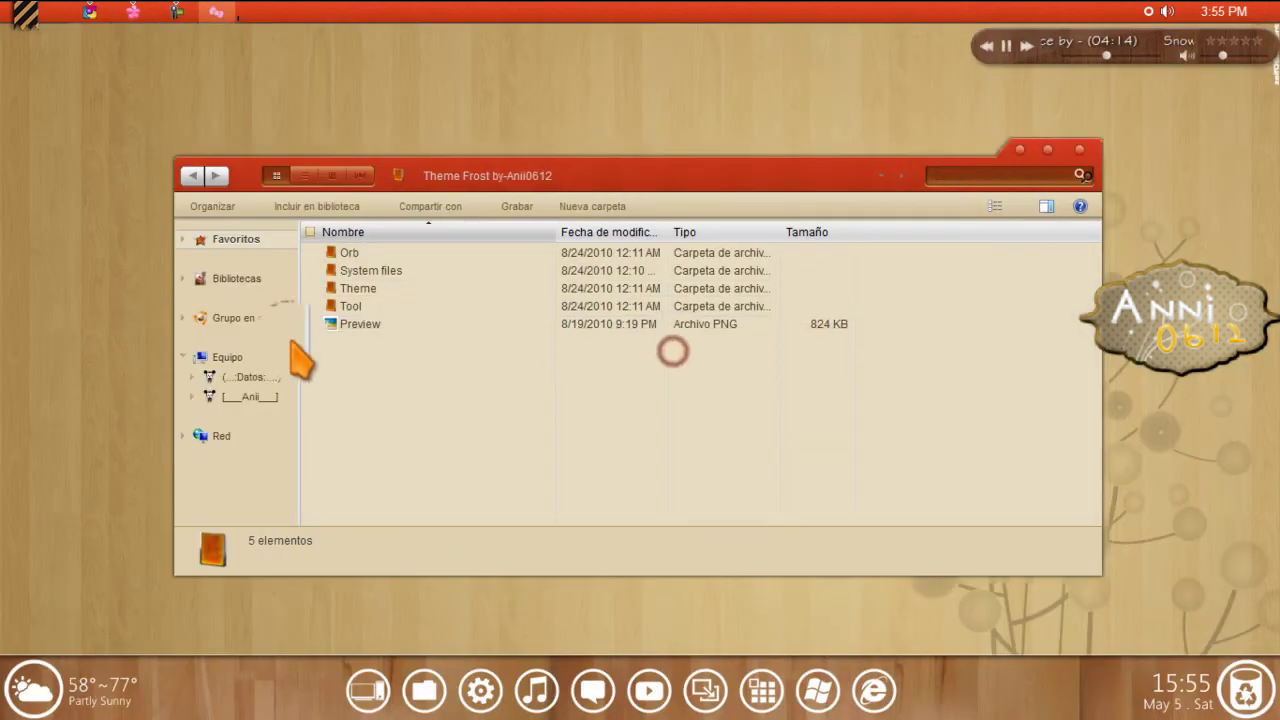
click(348, 367)
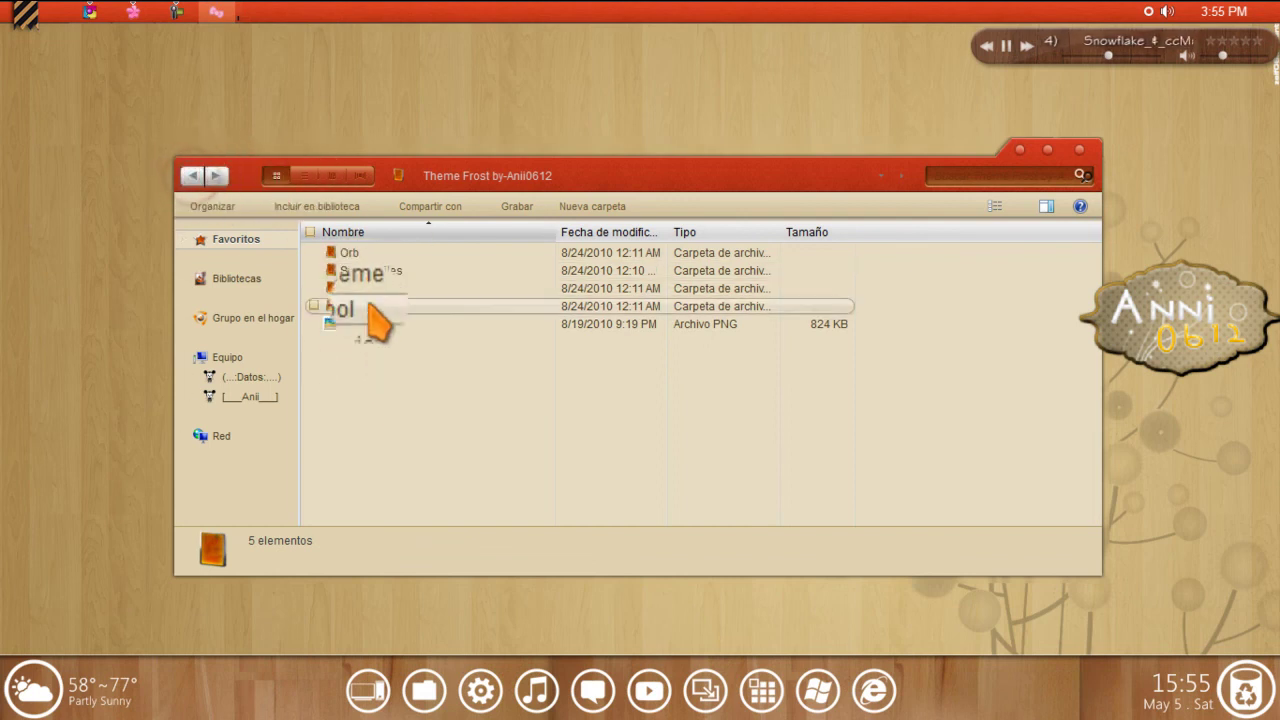
click(1079, 149)
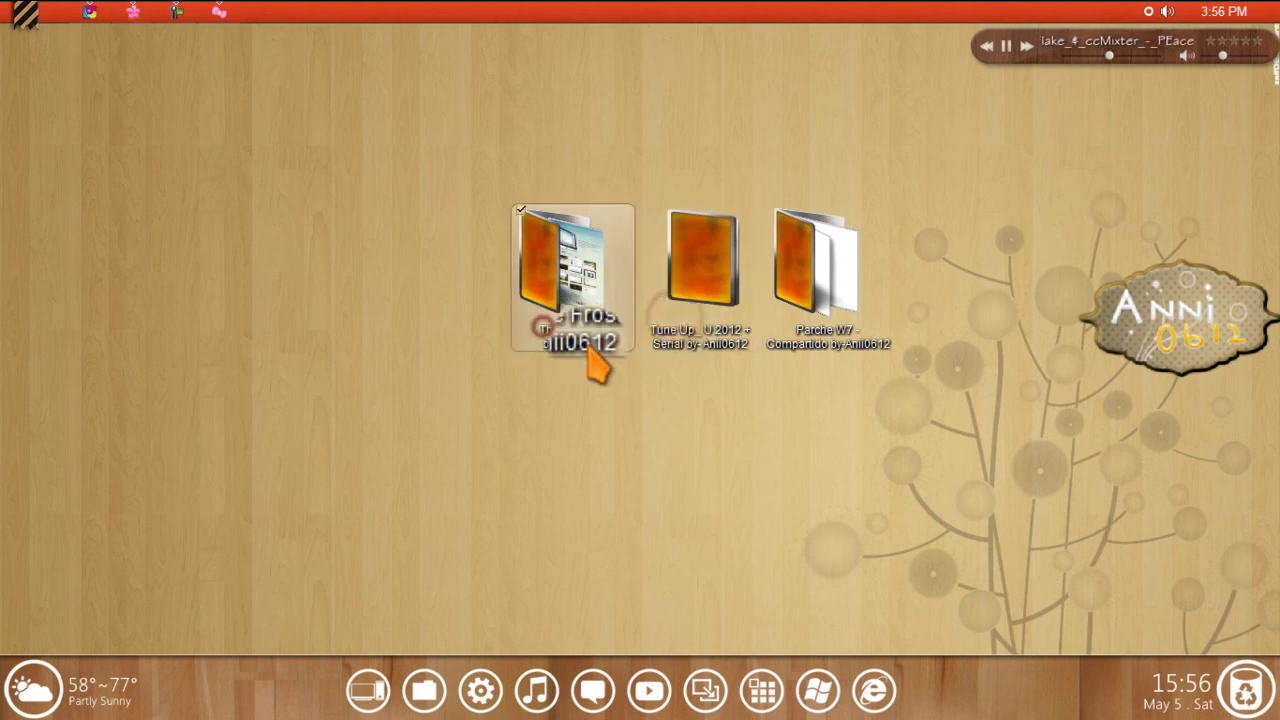
Check the contents of the Theme Frost folder once more and close it.
mouse_move(545, 285)
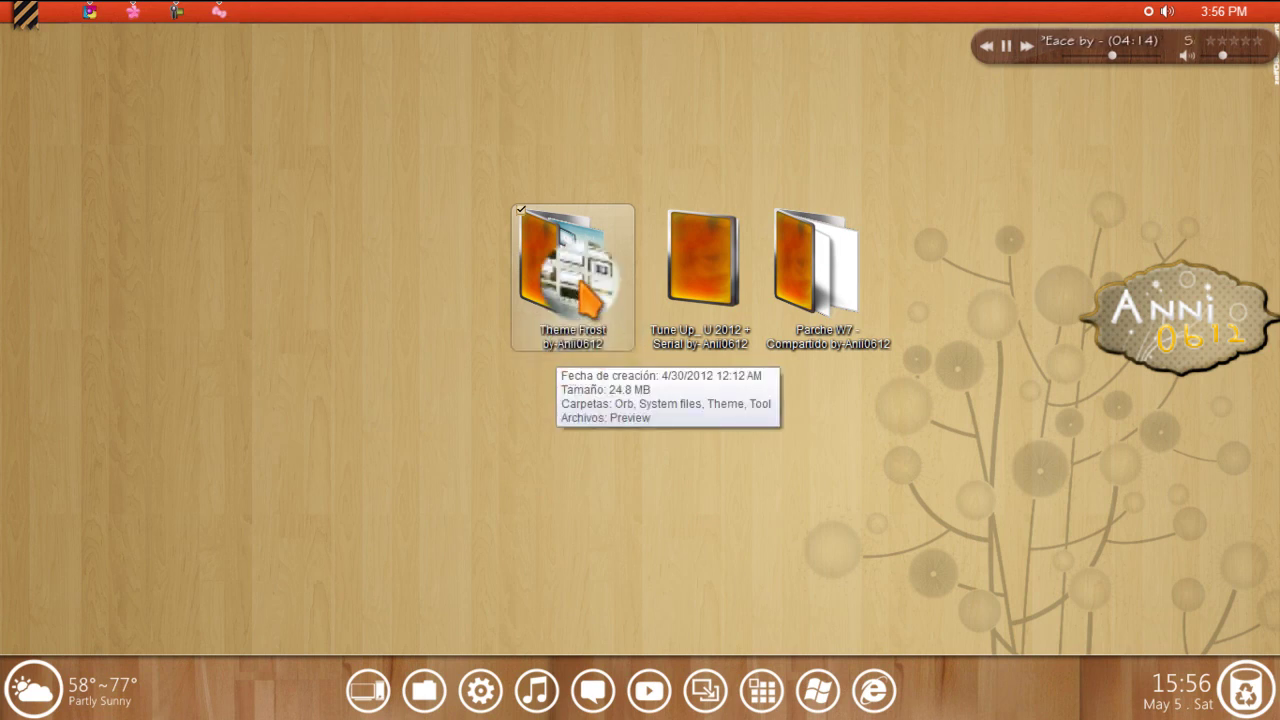
double_click(585, 295)
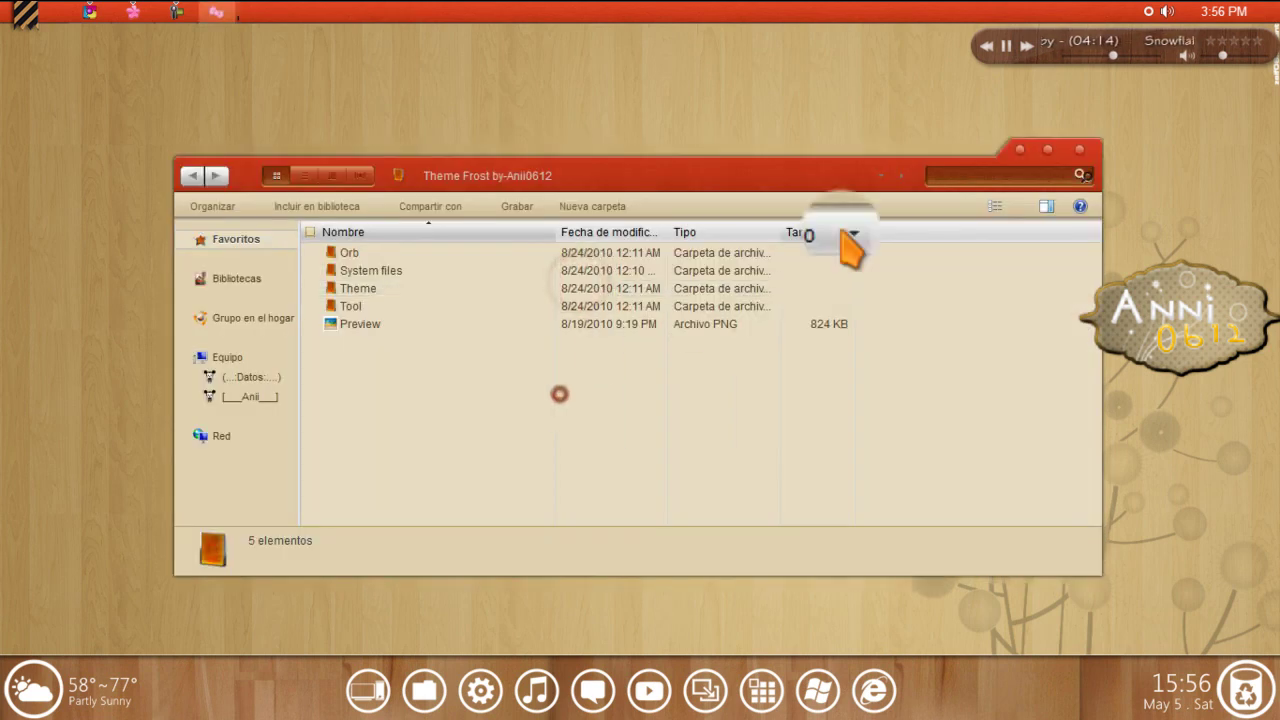
click(1076, 162)
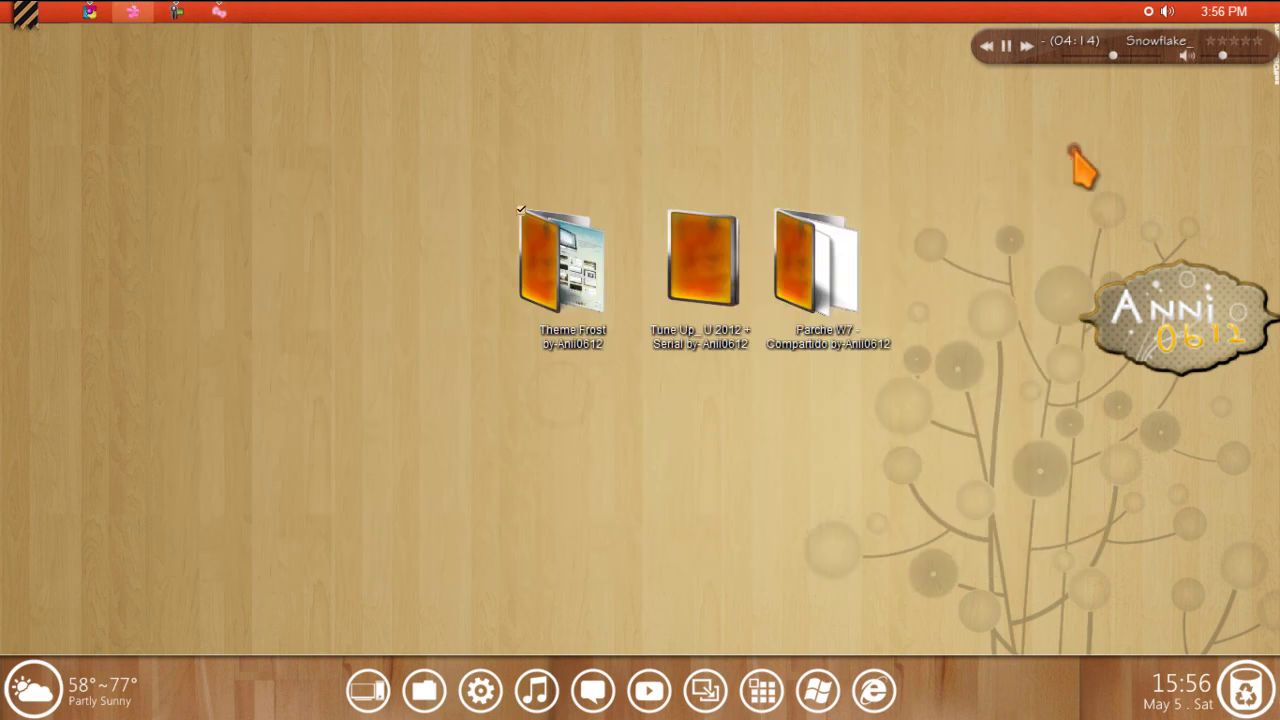
Select all three desktop folders, clear the selection, and hide the desktop icons.
click(624, 403)
key(ctrl+a)
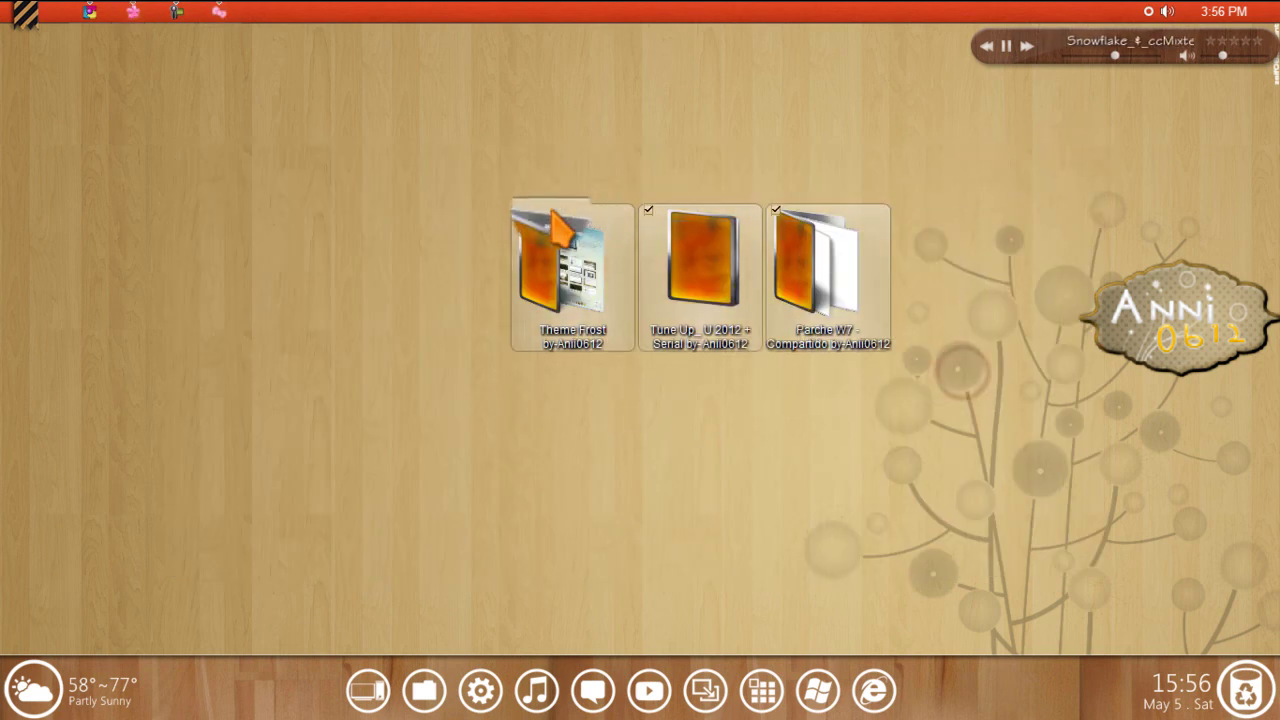
click(635, 362)
double_click(936, 258)
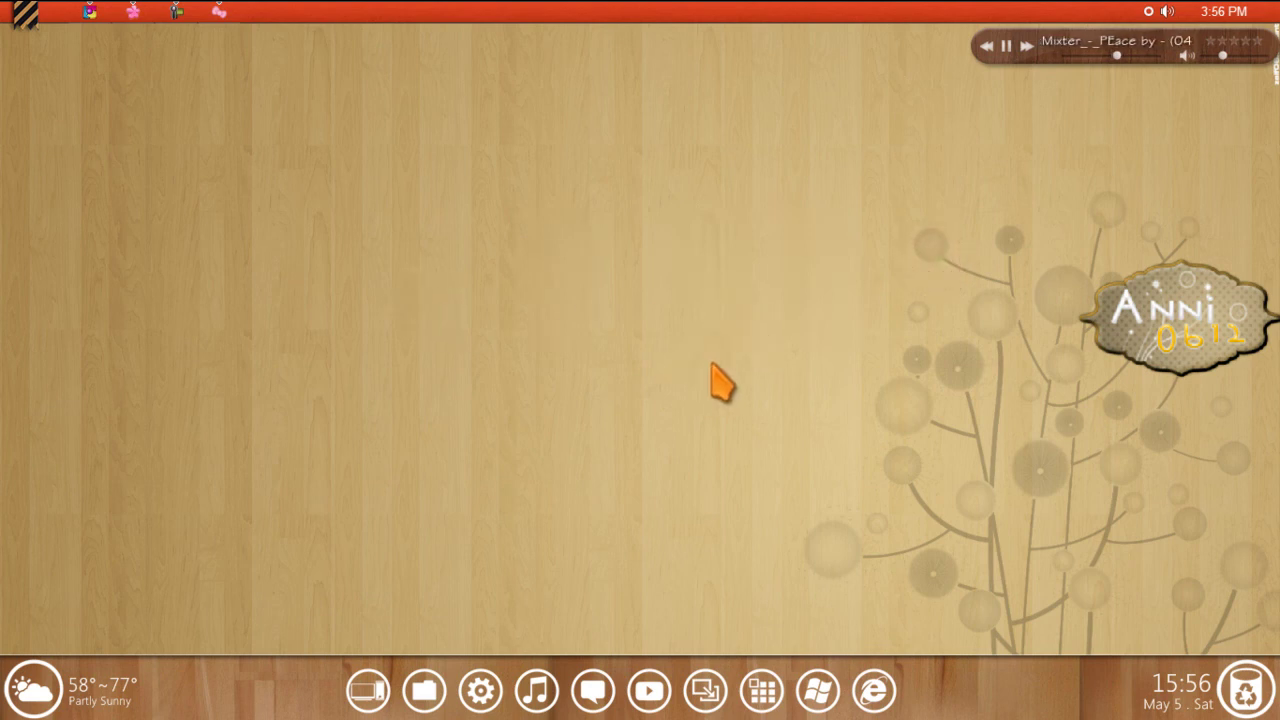
Switch to Chrome, view the YouTube channel's videos and the finished upload page, minimize the browser, and refresh the desktop.
click(90, 12)
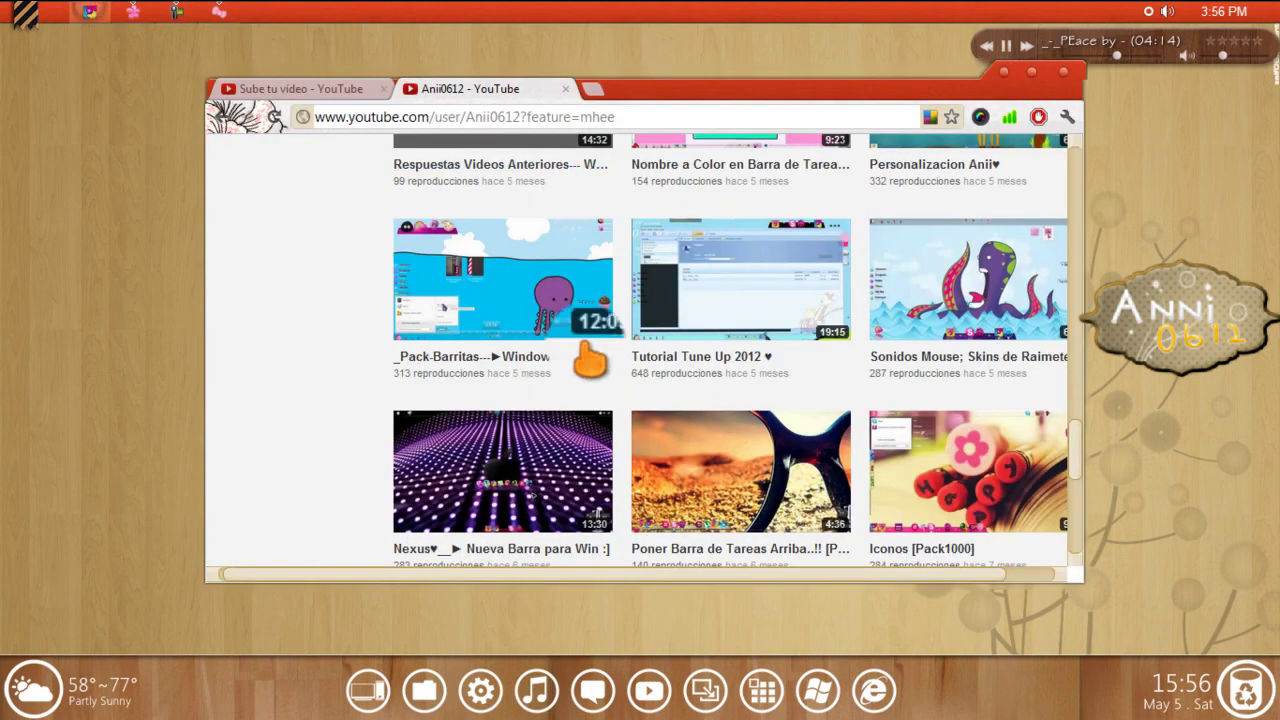
click(330, 90)
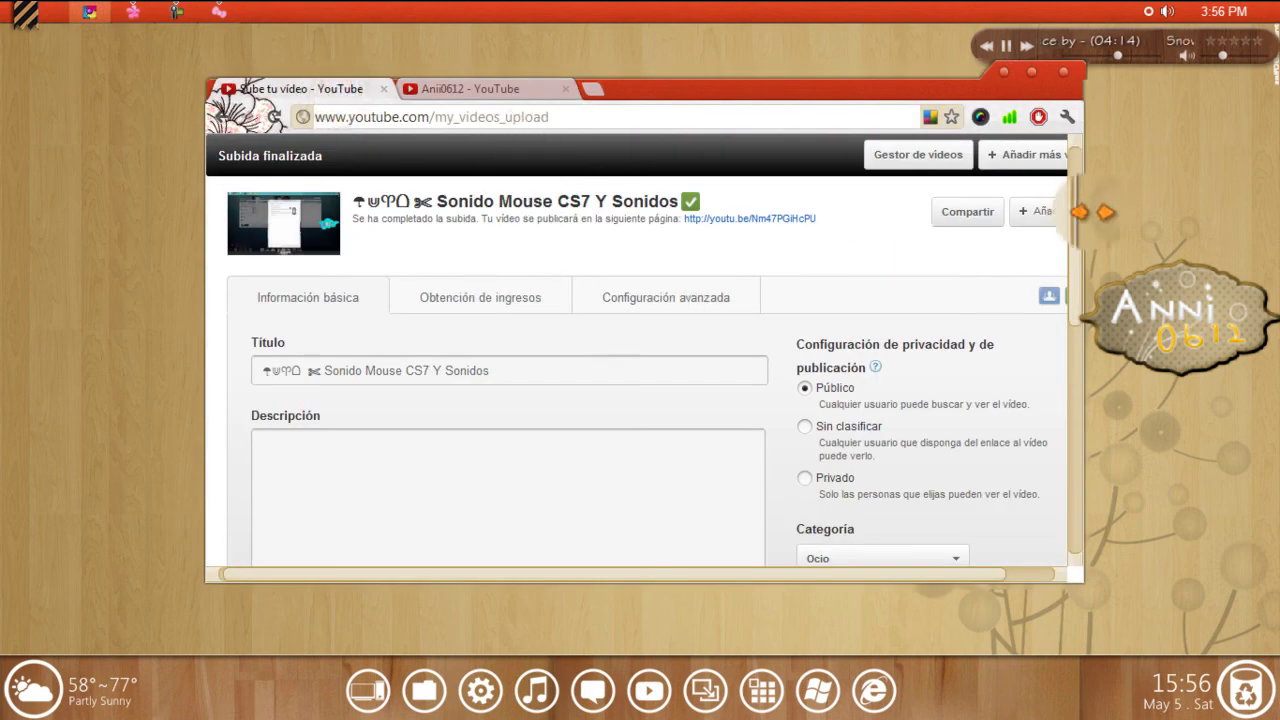
drag(1075, 240, 1043, 490)
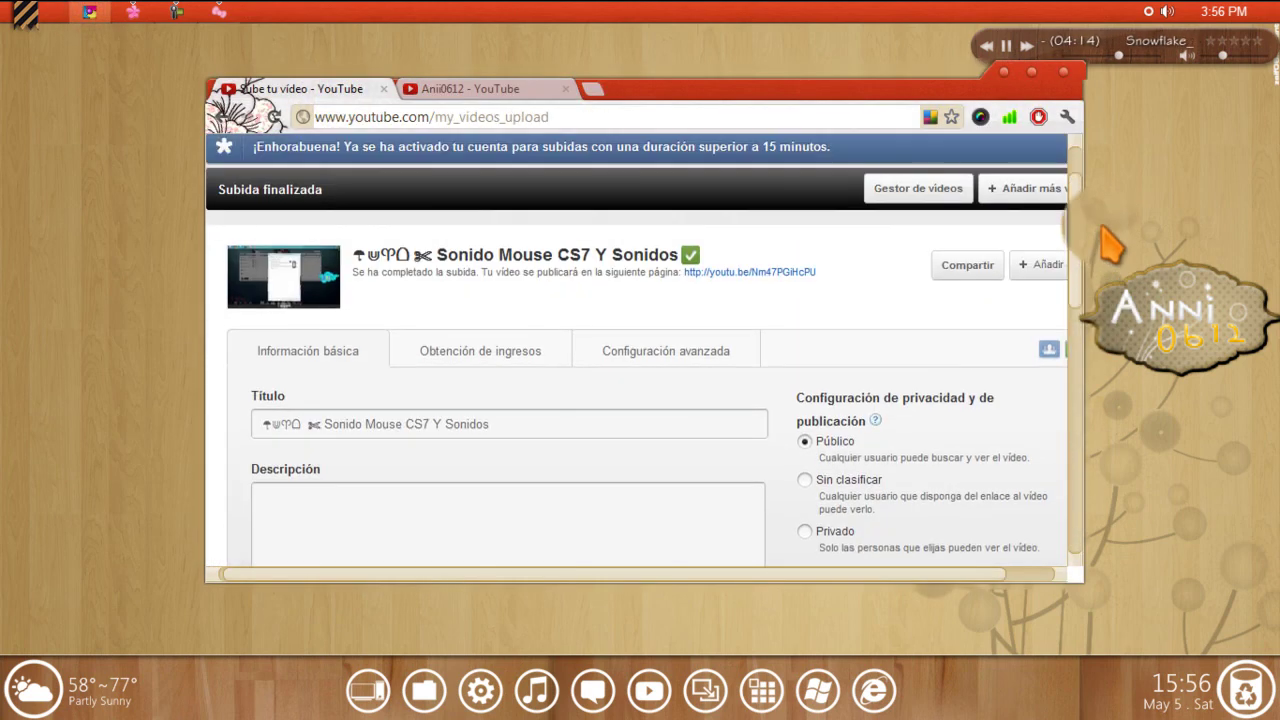
click(1010, 88)
right_click(714, 186)
click(790, 266)
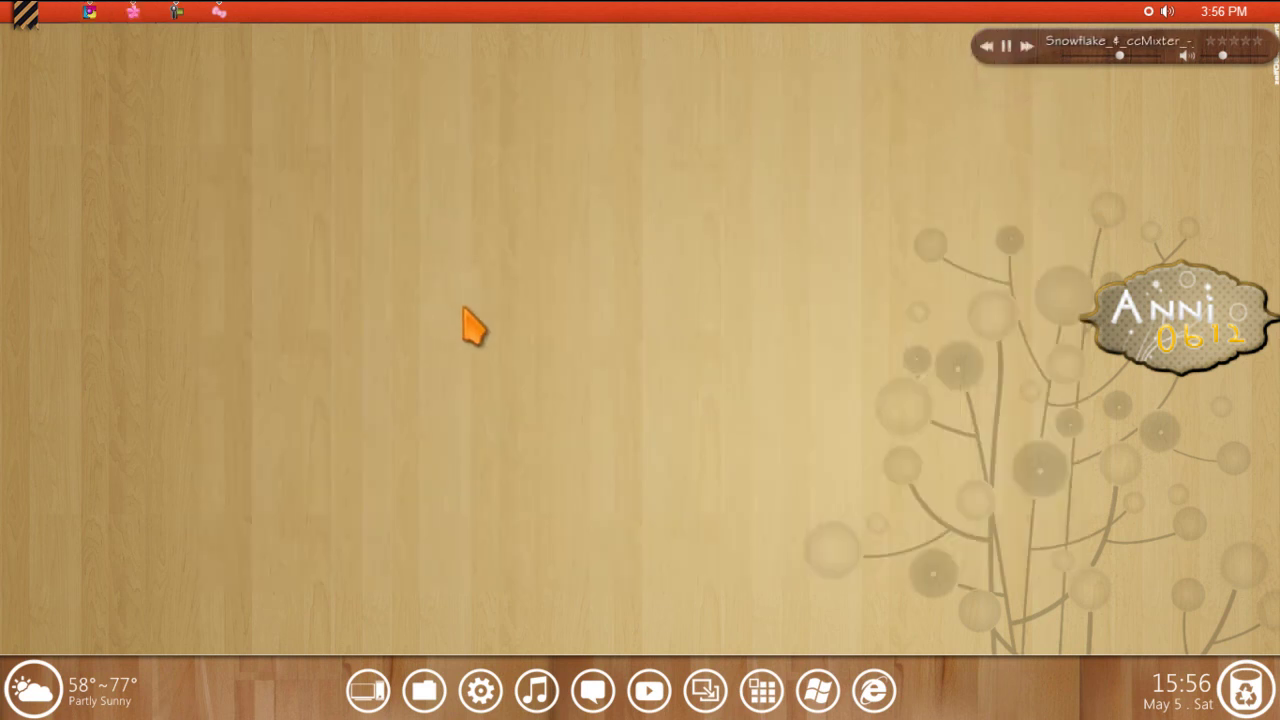